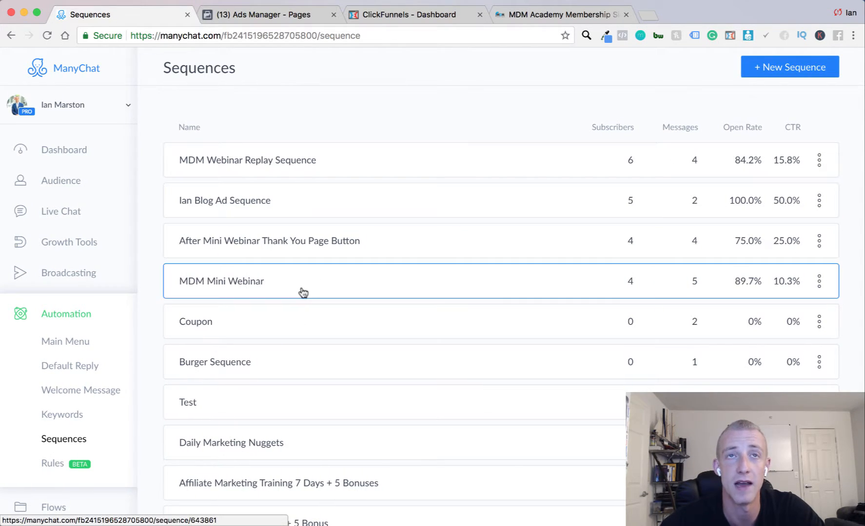
Step: Create a new sequence named "Training Test"
click(801, 68)
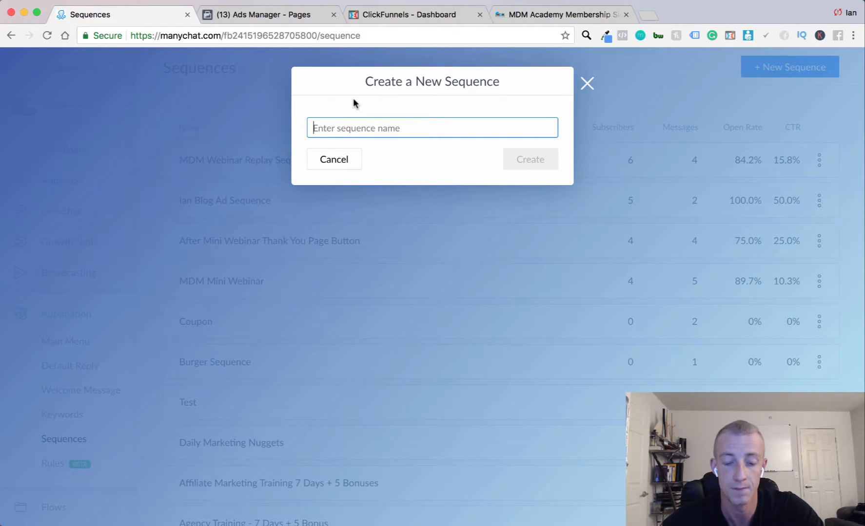
text(T)
key(BackSpace)
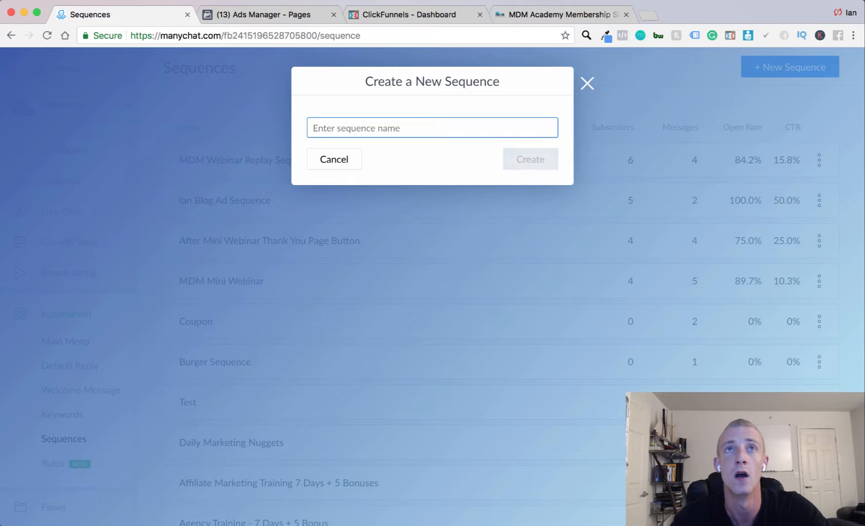
text(Training Test)
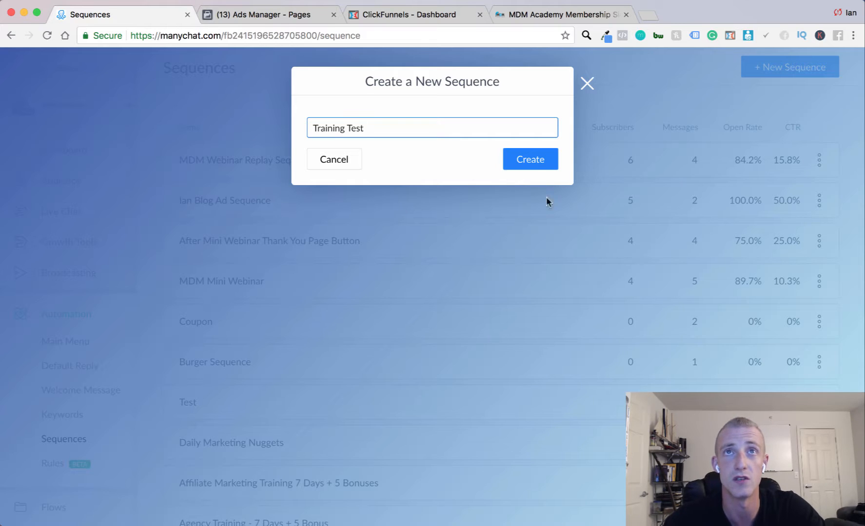
click(539, 167)
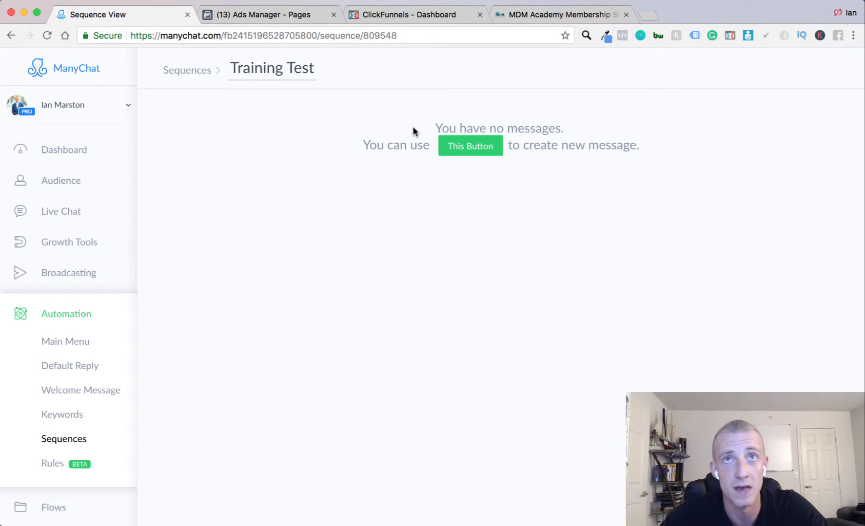
Step: Add two messages to the empty Training Test sequence
click(487, 146)
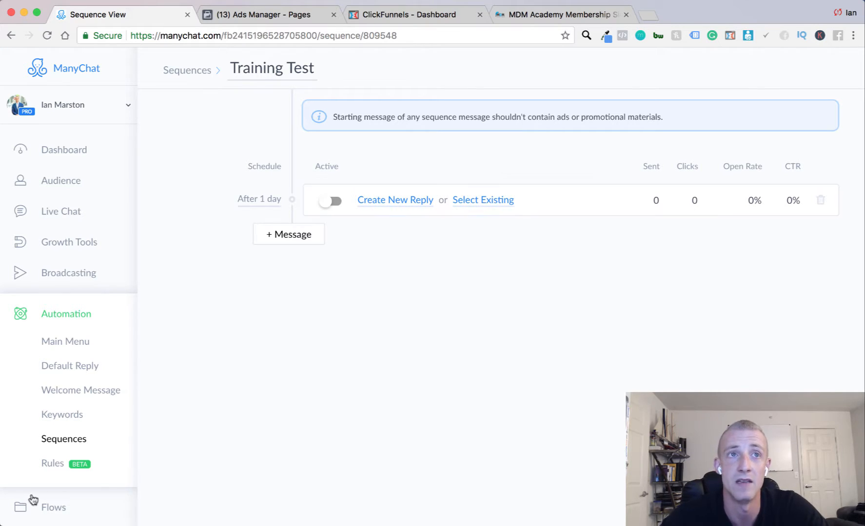
scroll(39, 479, down, 1)
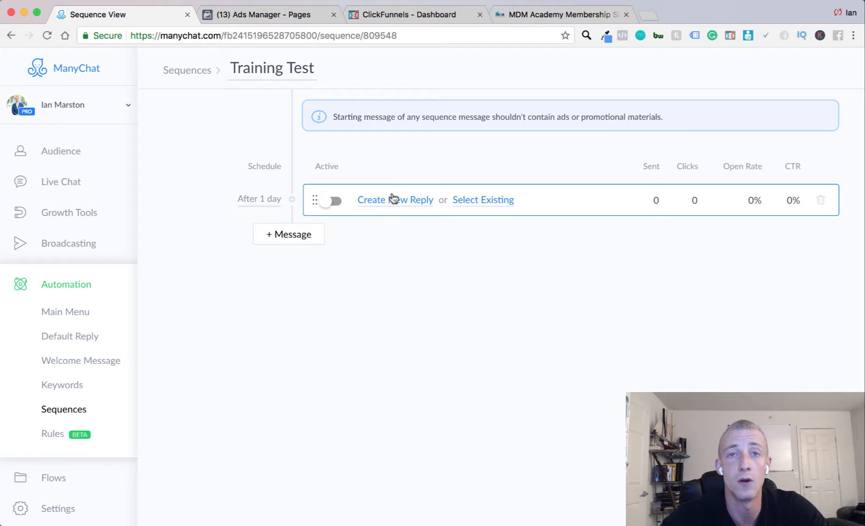
scroll(394, 199, right, 1)
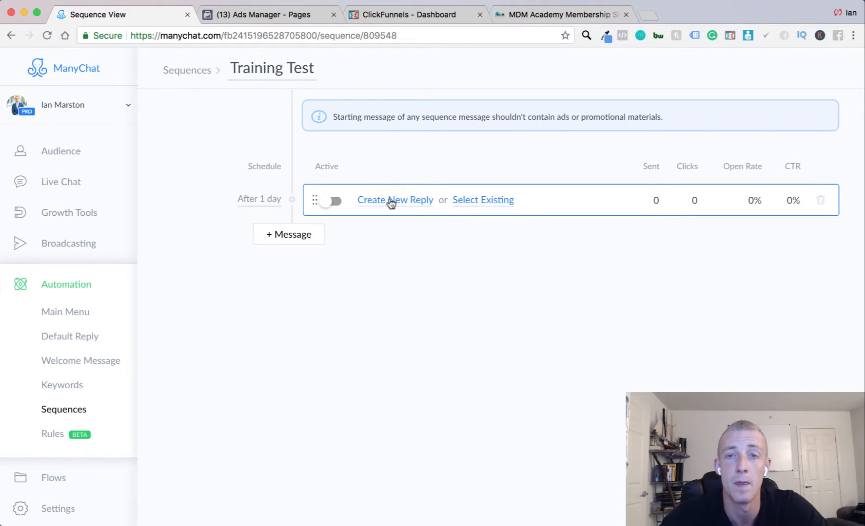
click(286, 228)
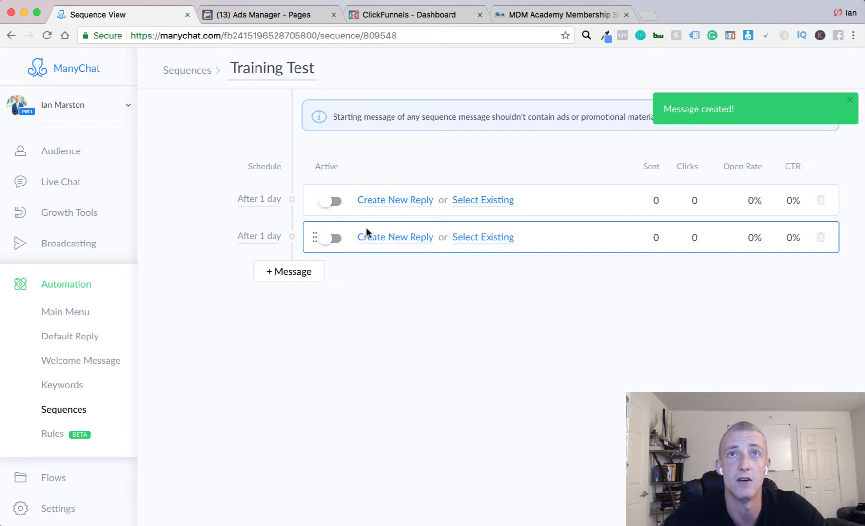
Step: Schedule the first message to send Immediately after a user subscribes to the sequence, and save the schedule
click(250, 236)
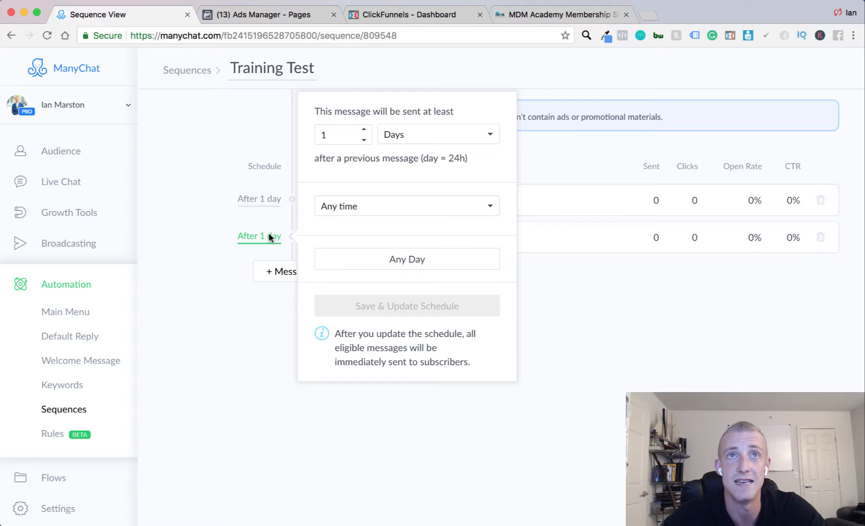
click(207, 232)
click(249, 201)
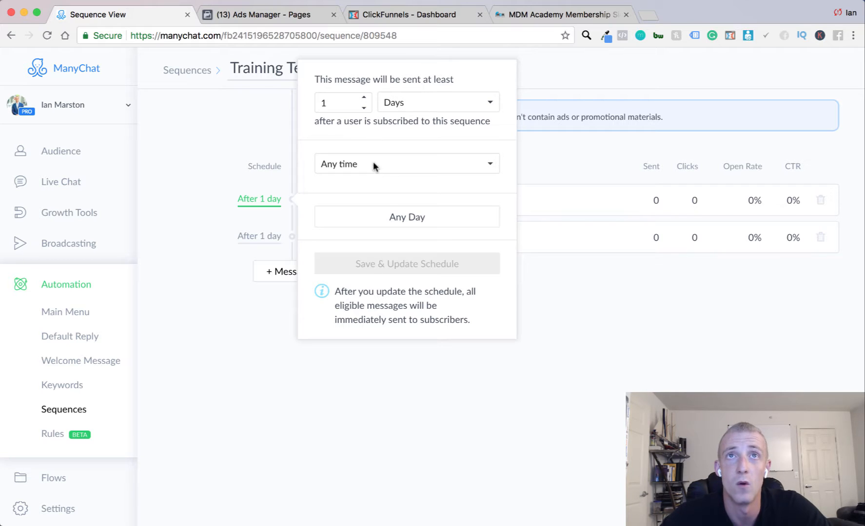
click(364, 108)
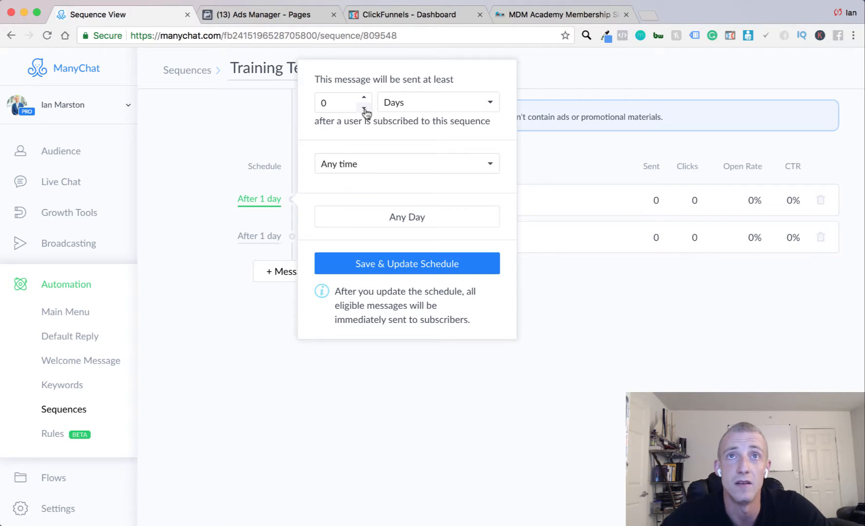
click(437, 109)
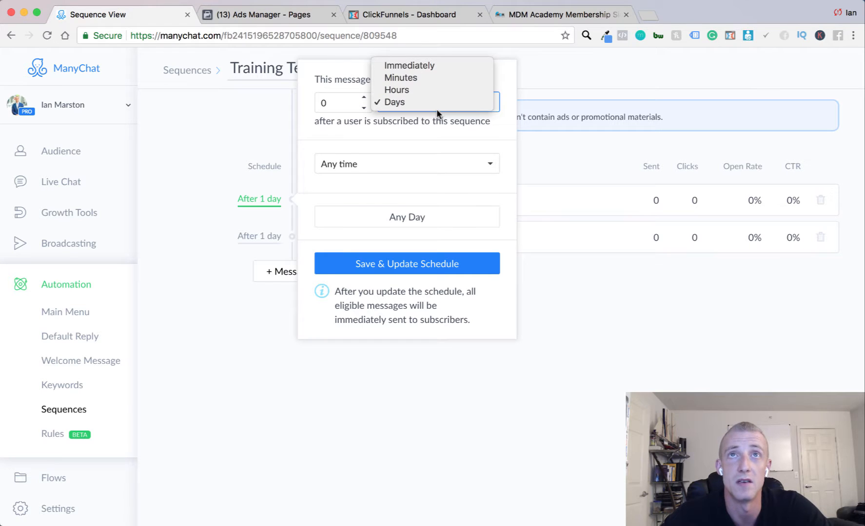
click(433, 68)
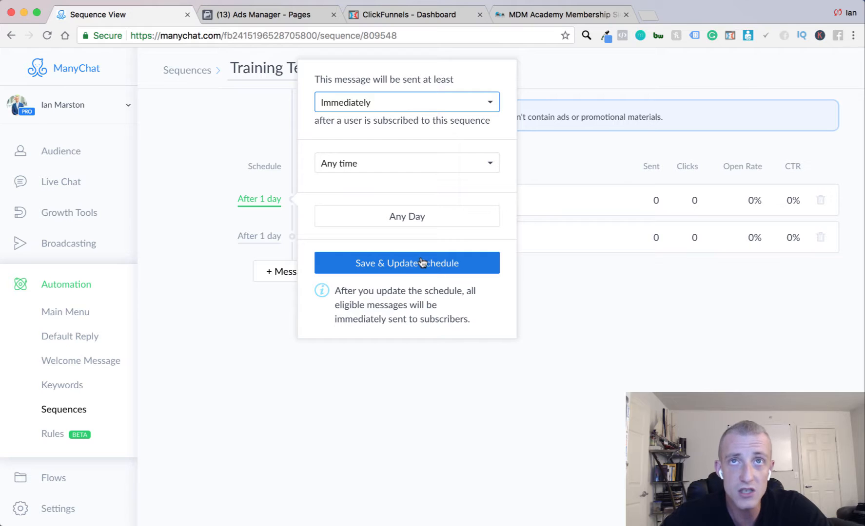
click(361, 102)
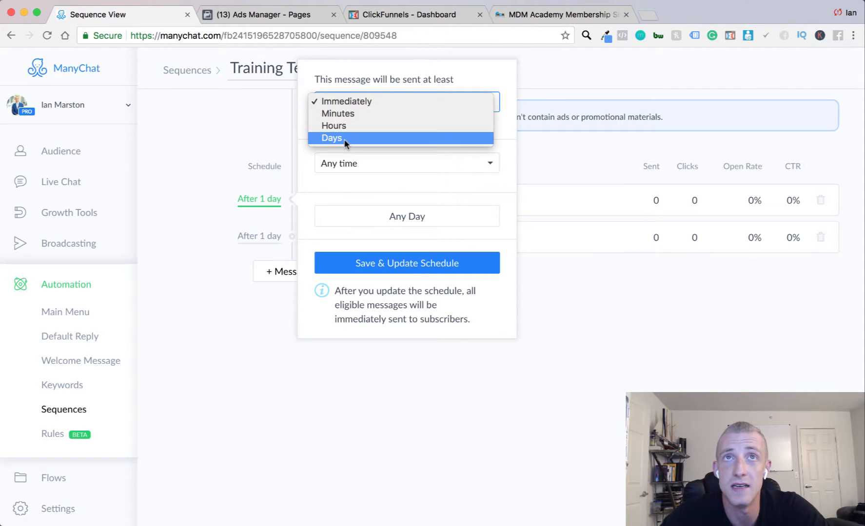
click(197, 178)
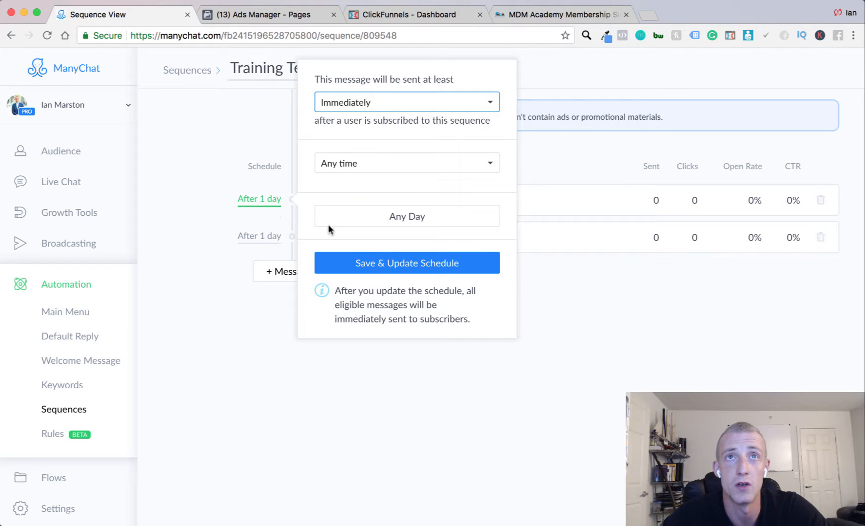
click(401, 263)
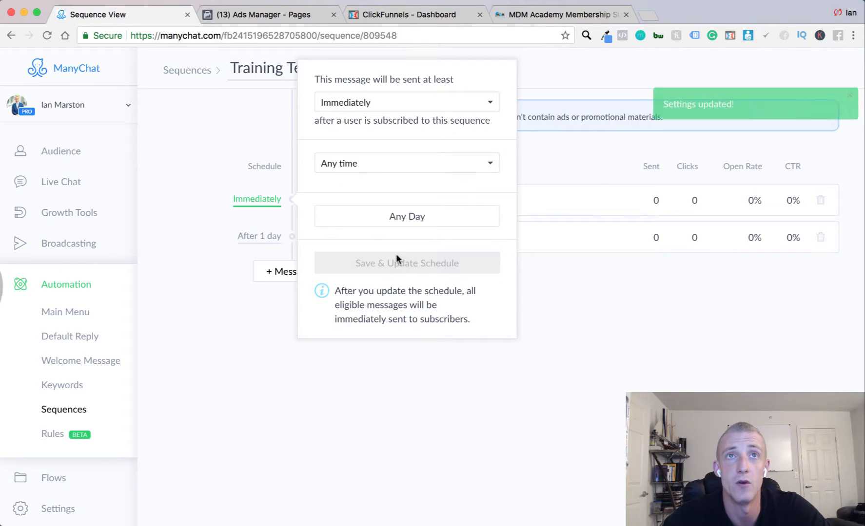
click(222, 189)
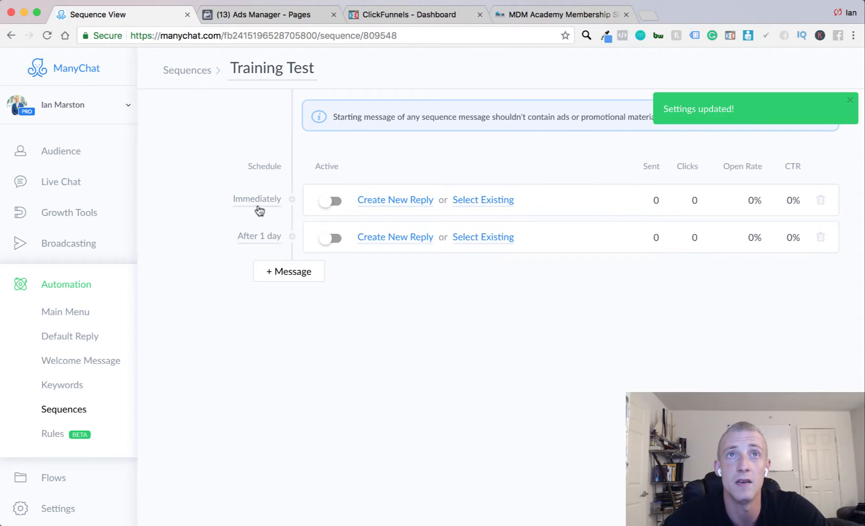
click(263, 239)
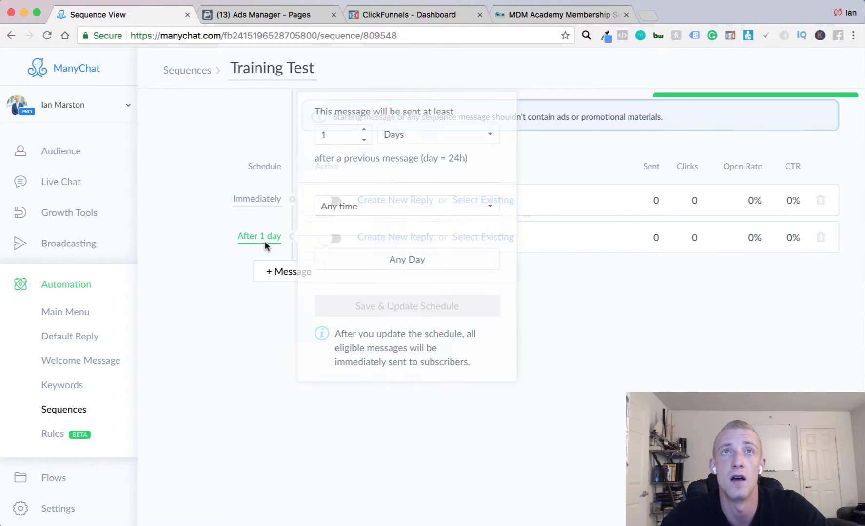
click(210, 200)
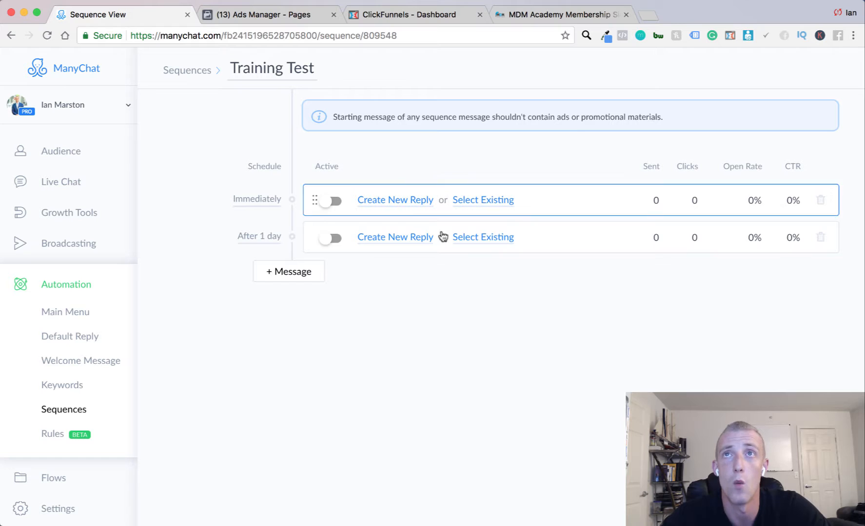
click(253, 244)
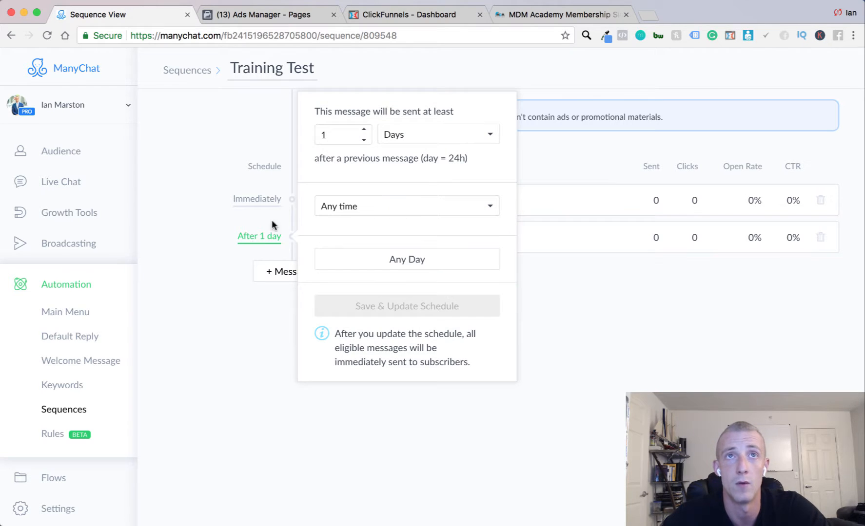
click(573, 188)
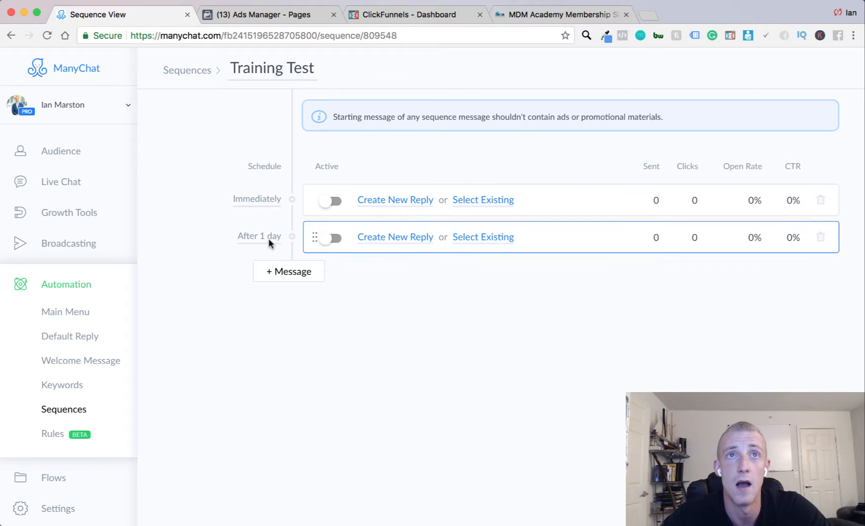
Step: Schedule the second message for 46 minutes after the previous message and save the schedule
click(243, 244)
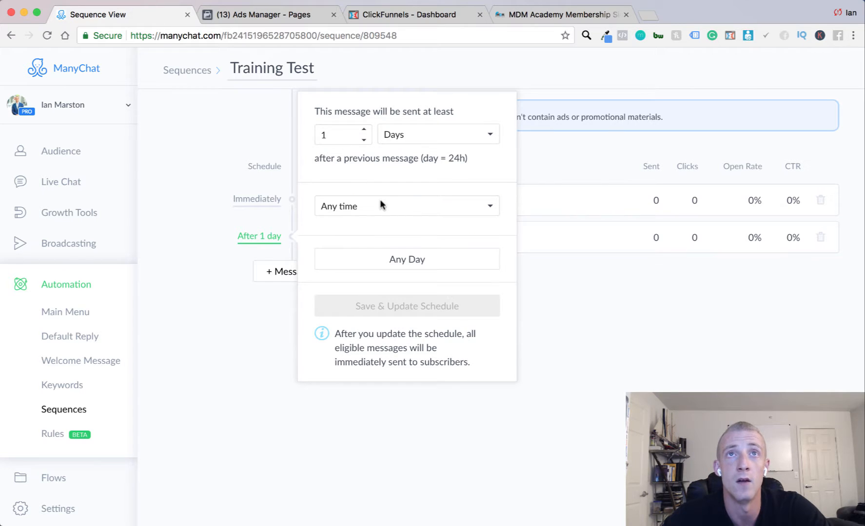
click(400, 134)
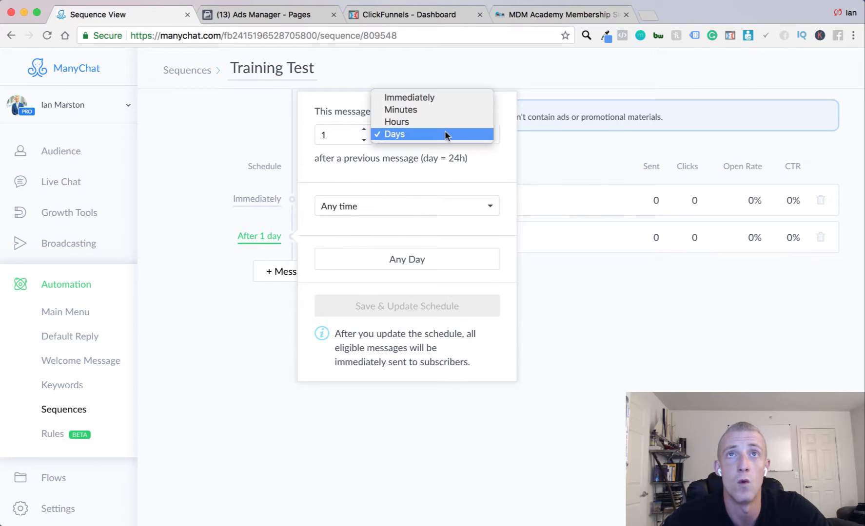
click(414, 110)
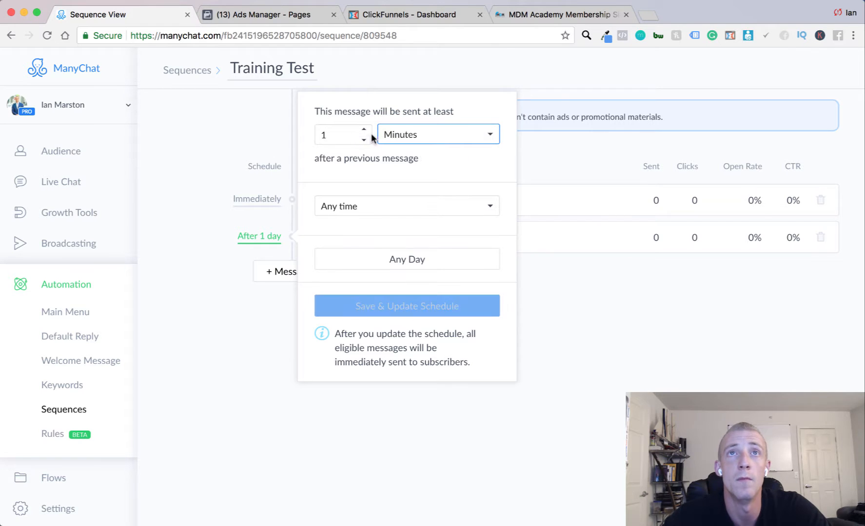
click(331, 135)
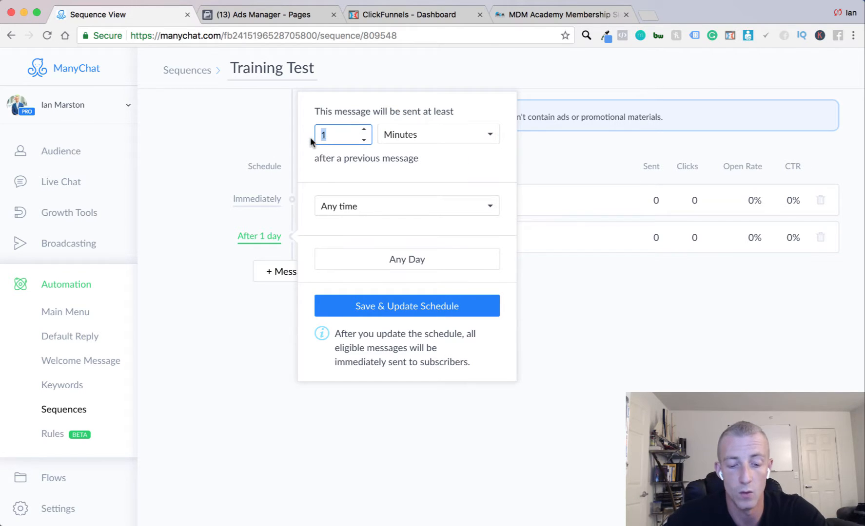
text(45)
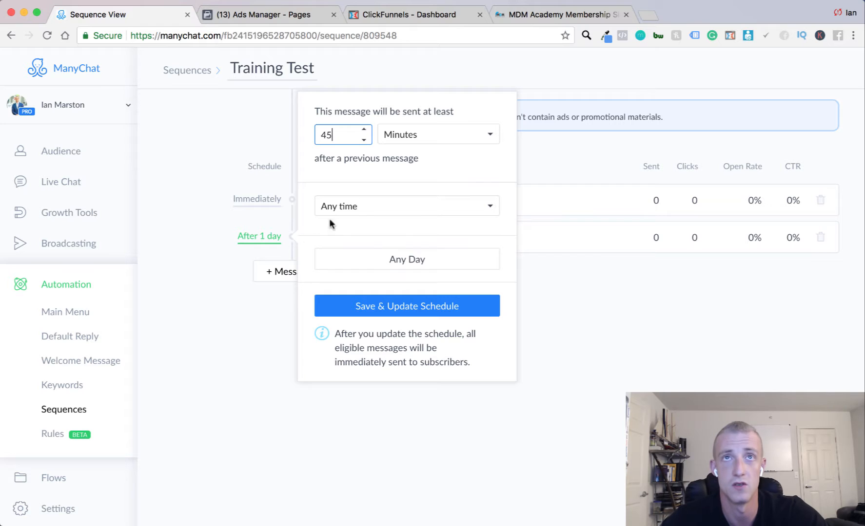
key(BackSpace)
text(47)
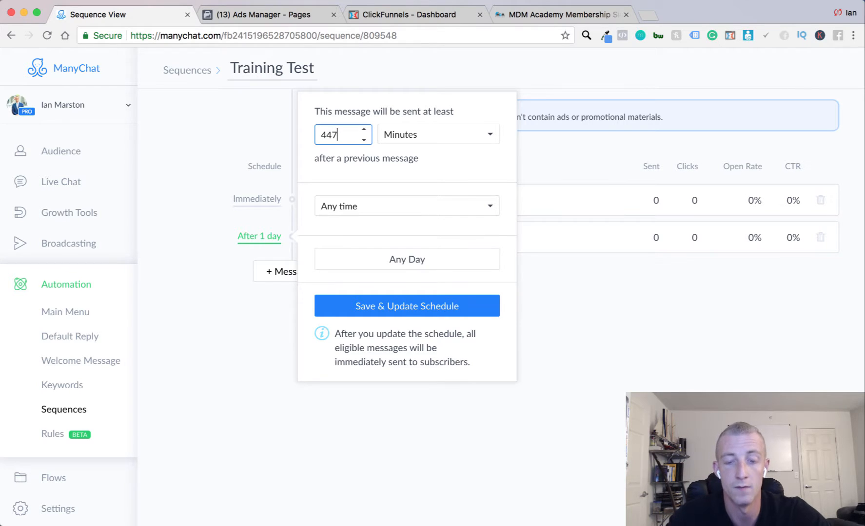
key(BackSpace)
key(BackSpace)
text(6)
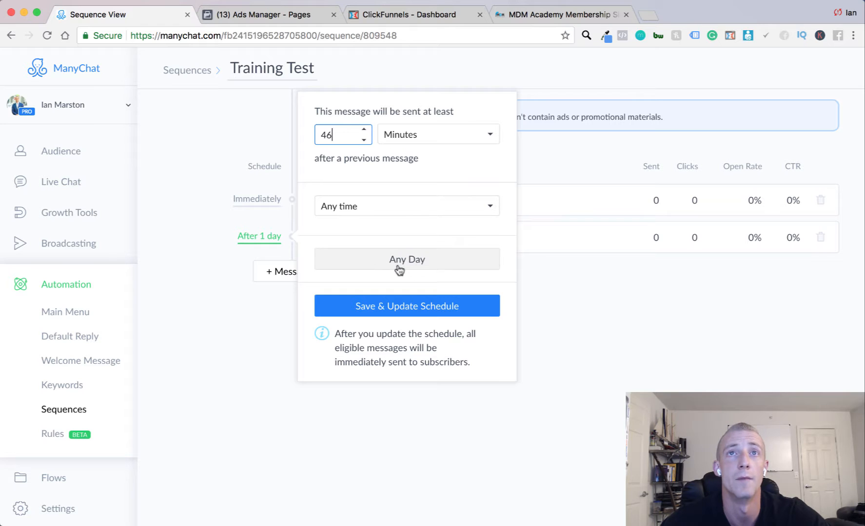
click(406, 306)
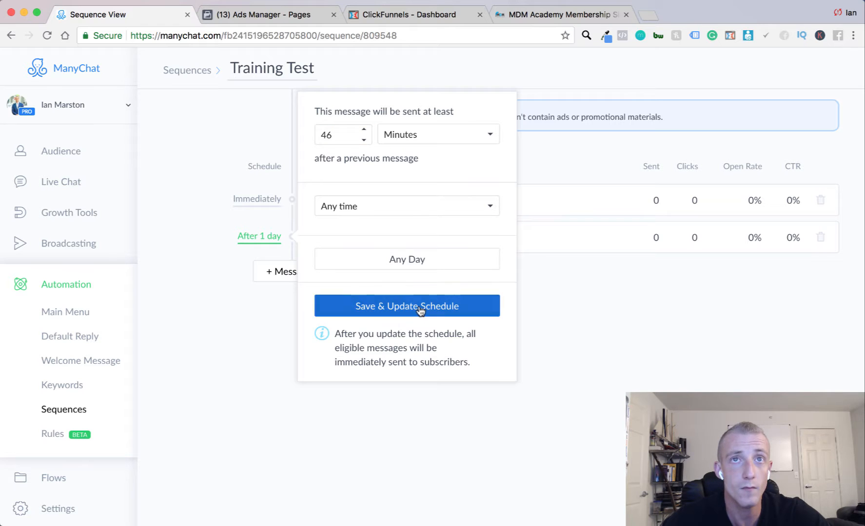
click(270, 329)
Step: Add a third message to the sequence, schedule it for 6 hours after the previous message, and save the schedule
click(286, 273)
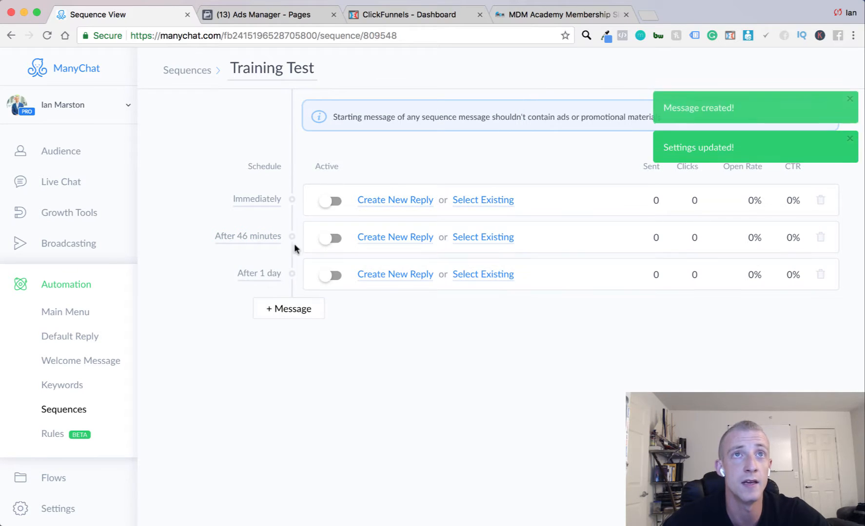
click(274, 273)
click(206, 321)
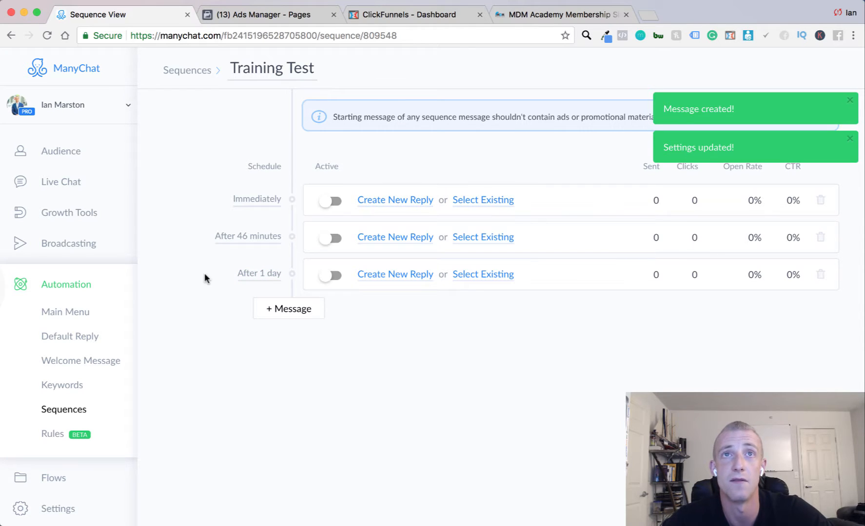
click(266, 273)
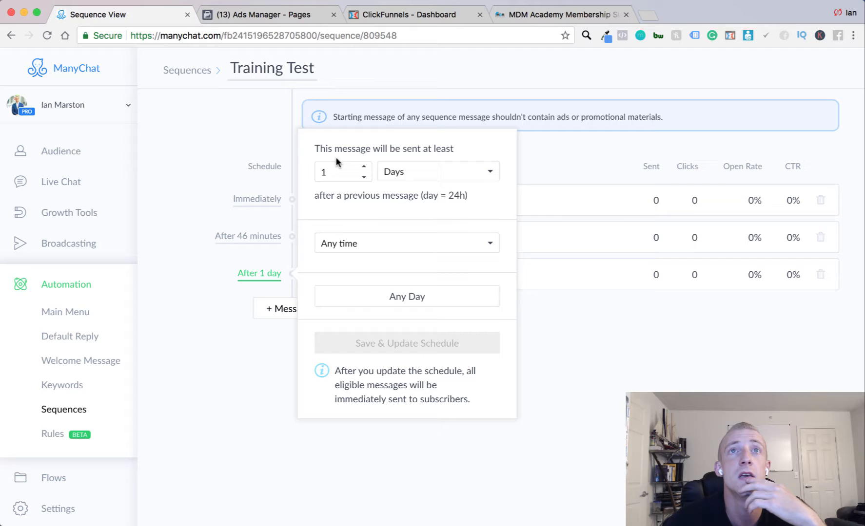
click(364, 167)
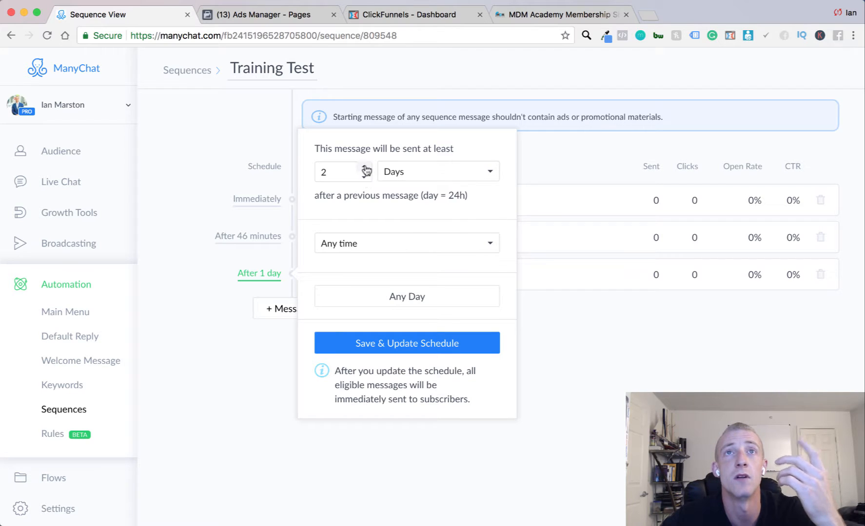
click(415, 171)
click(412, 159)
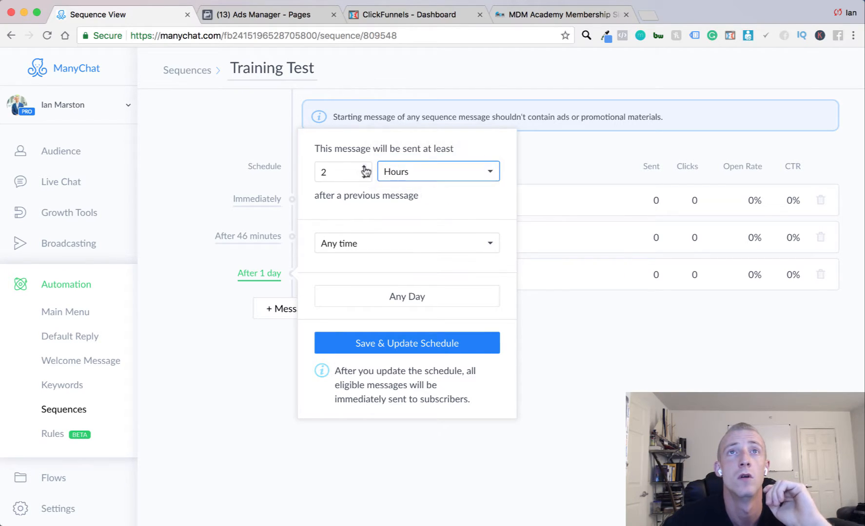
double_click(363, 166)
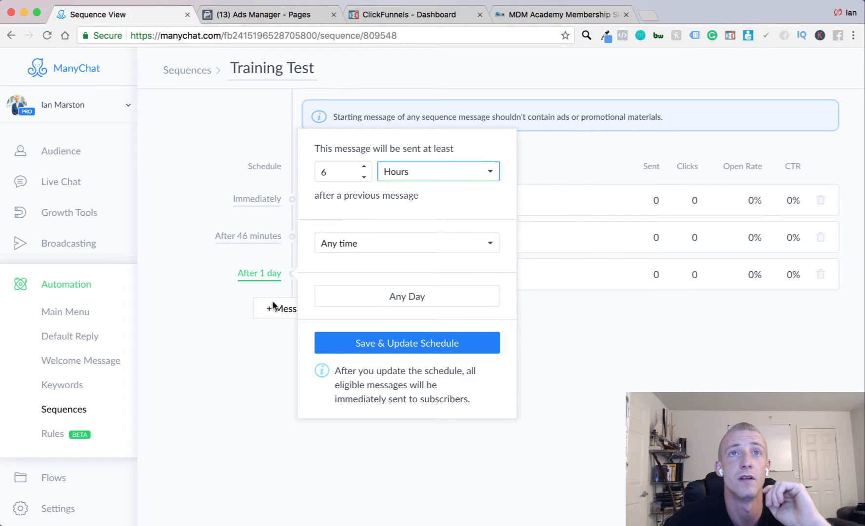
click(356, 348)
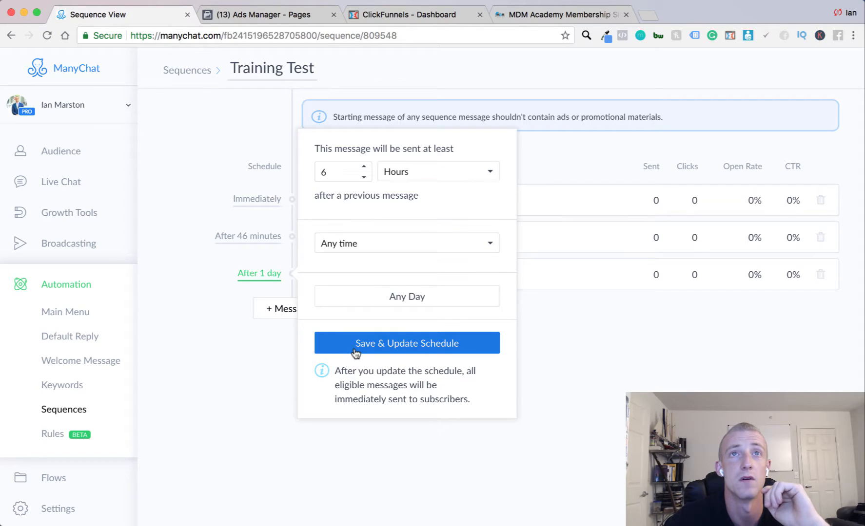
click(242, 360)
Step: Add a fourth and a fifth message to the end of the sequence, keeping their default 1 day delay
click(281, 309)
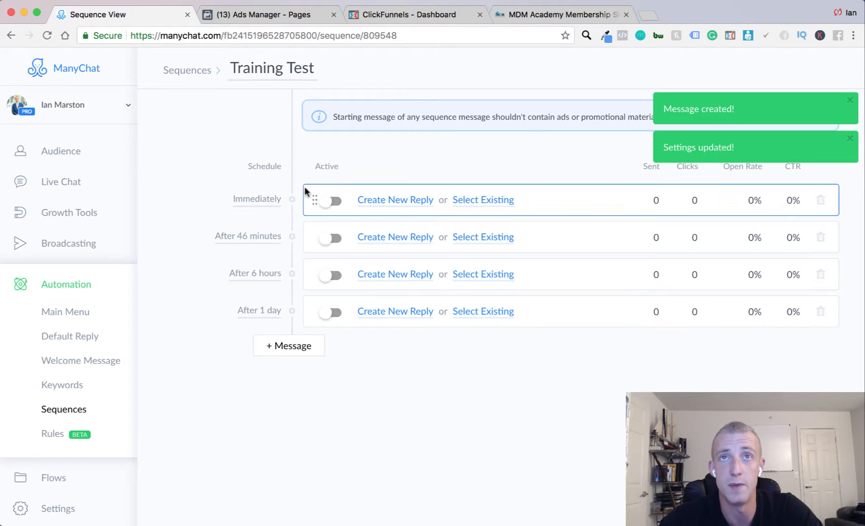
click(284, 354)
click(268, 352)
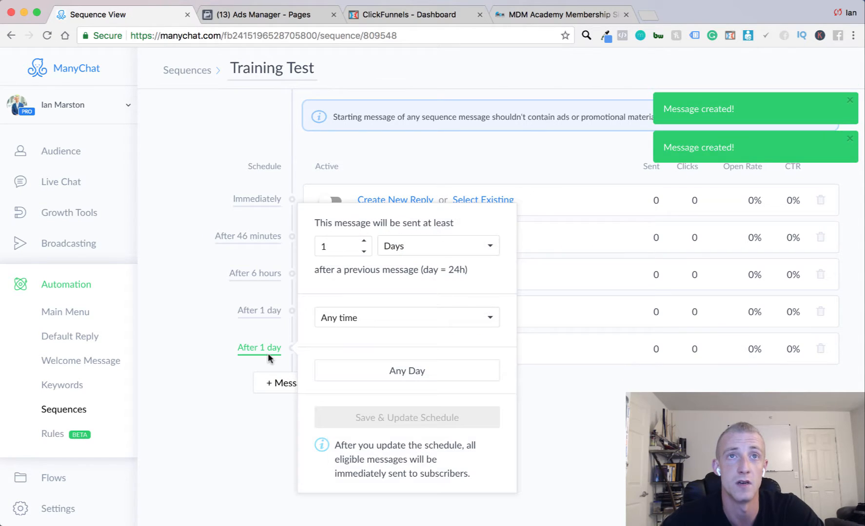
click(161, 376)
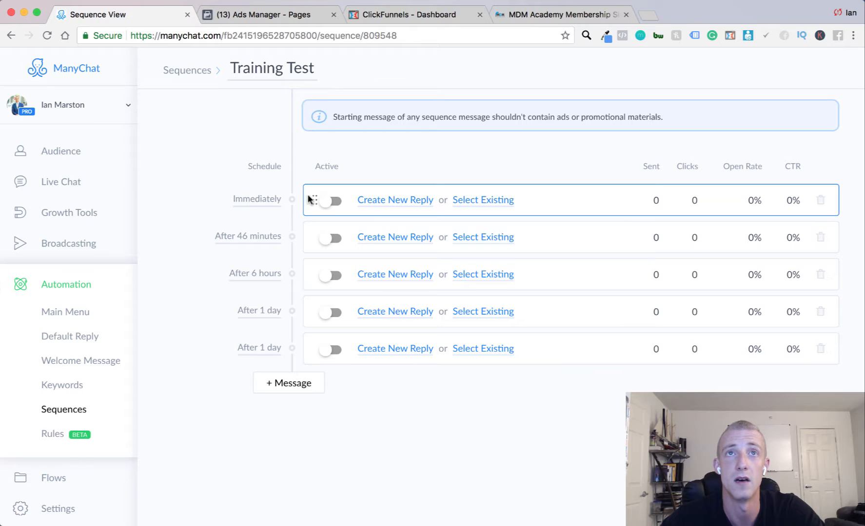
Step: Create a new reply for the message scheduled Immediately and switch its editor to the Flow Builder
click(386, 201)
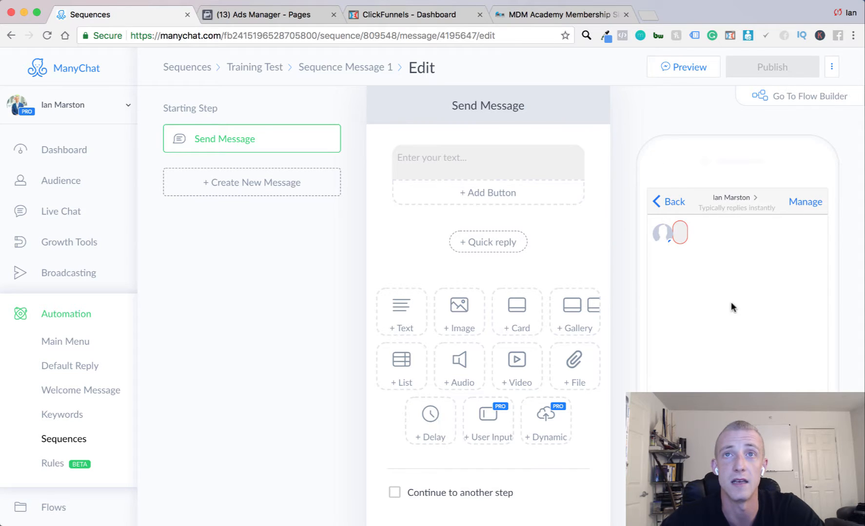
click(829, 103)
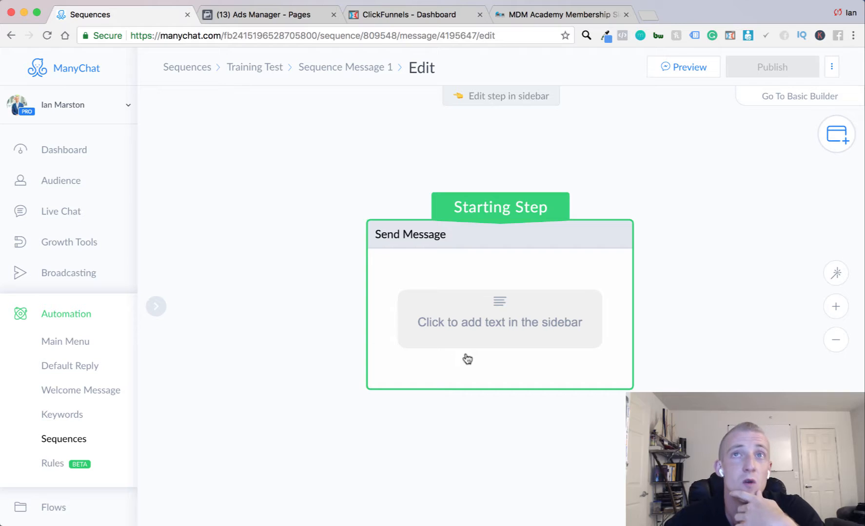
mouse_move(456, 354)
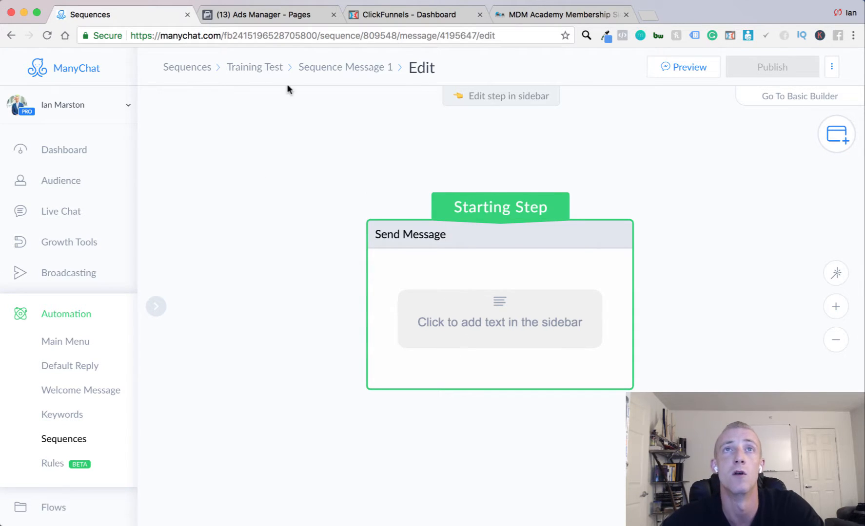
scroll(376, 103, up, 1)
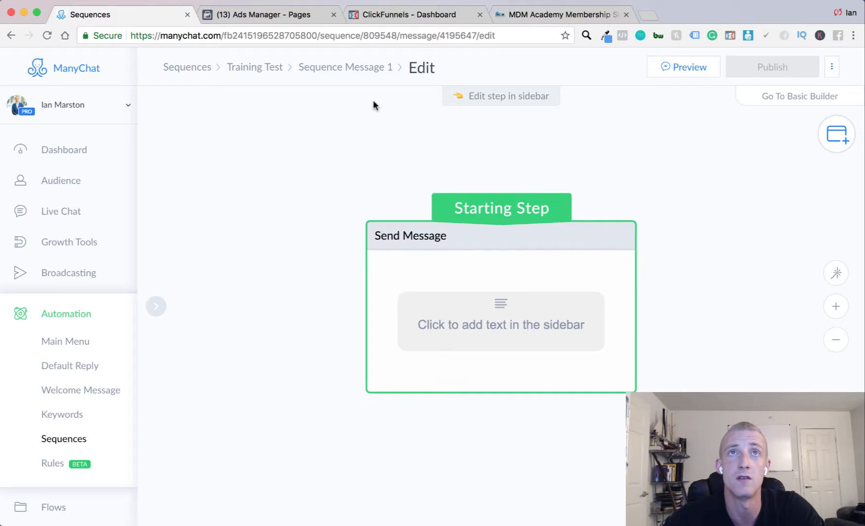
Step: Fill the starting step's text block with "Hey", the First Name variable and two waving-hand emojis
click(481, 272)
click(265, 163)
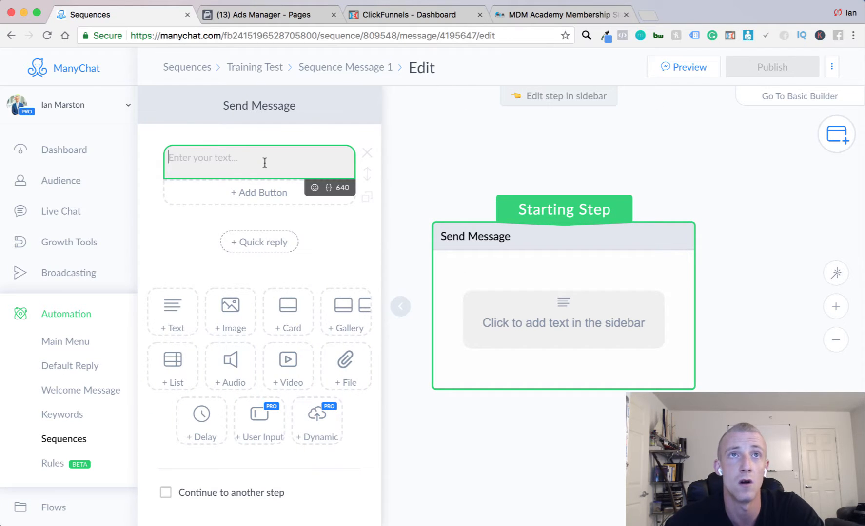
text(Hey)
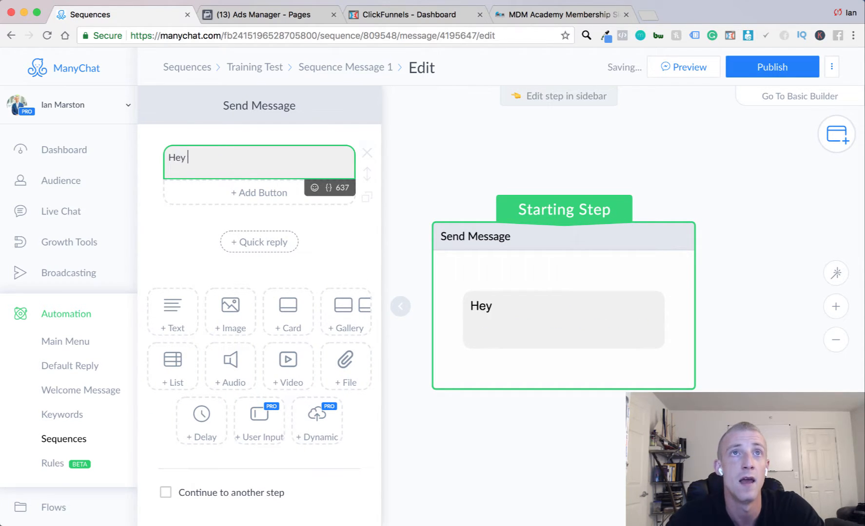
click(327, 192)
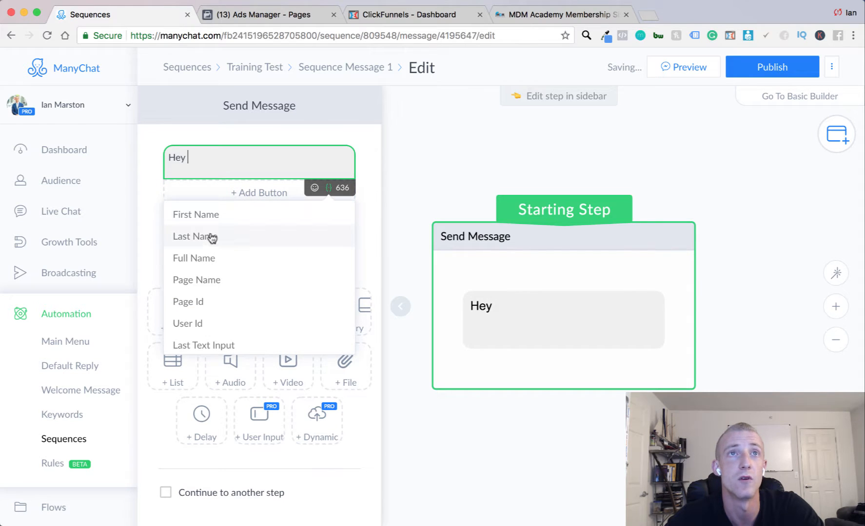
click(215, 218)
click(314, 188)
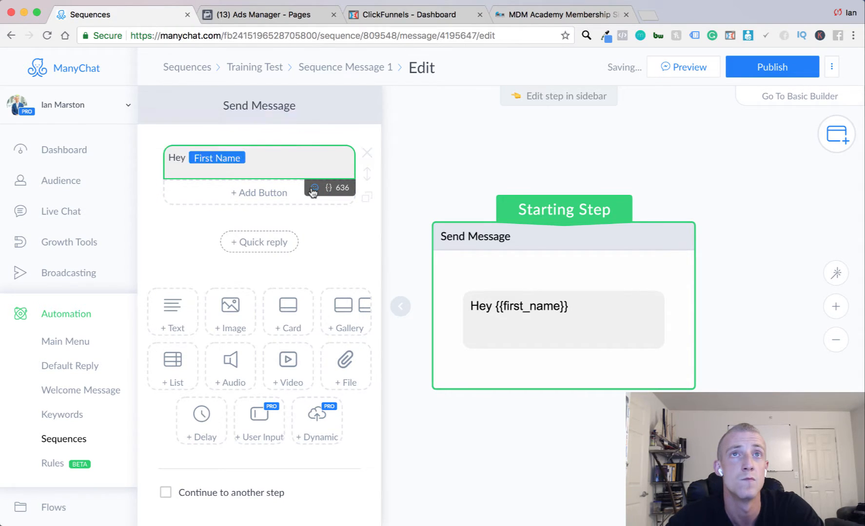
click(234, 260)
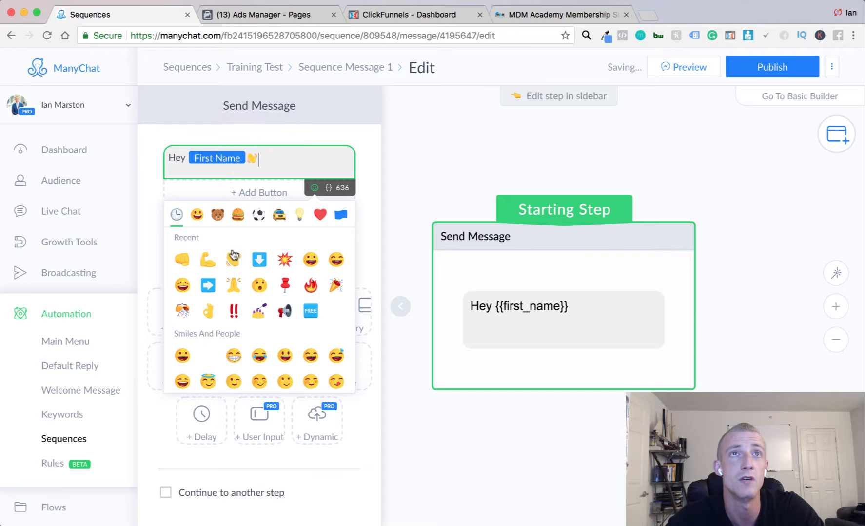
click(296, 163)
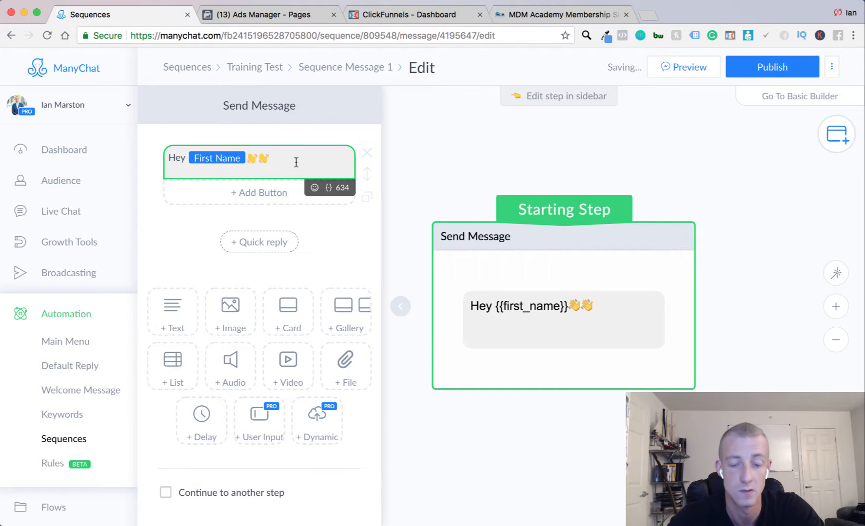
Step: Add a second text block below the greeting that reads "Thanks for registering for the webinar!"
click(182, 321)
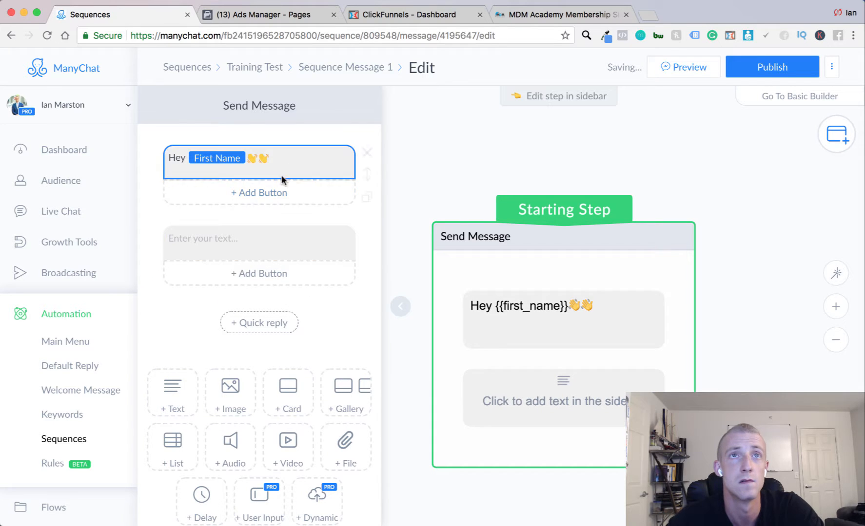
click(239, 246)
text(Thanks for r)
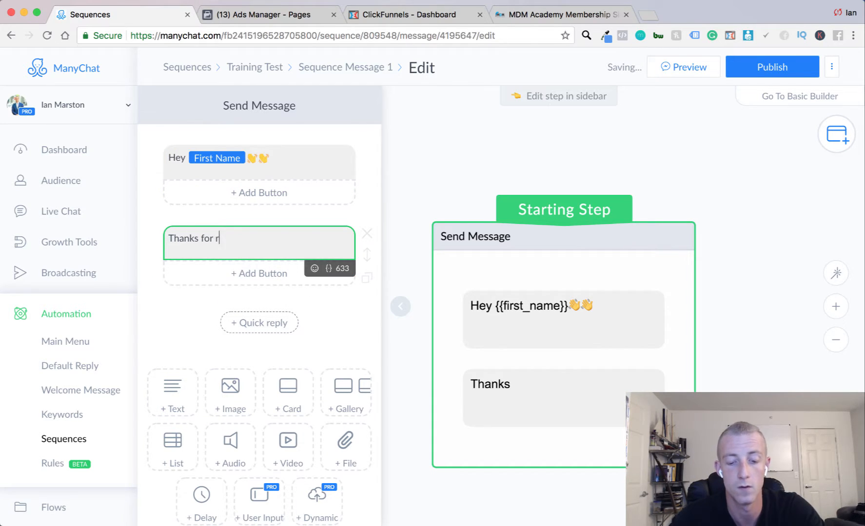
text(egistering for the)
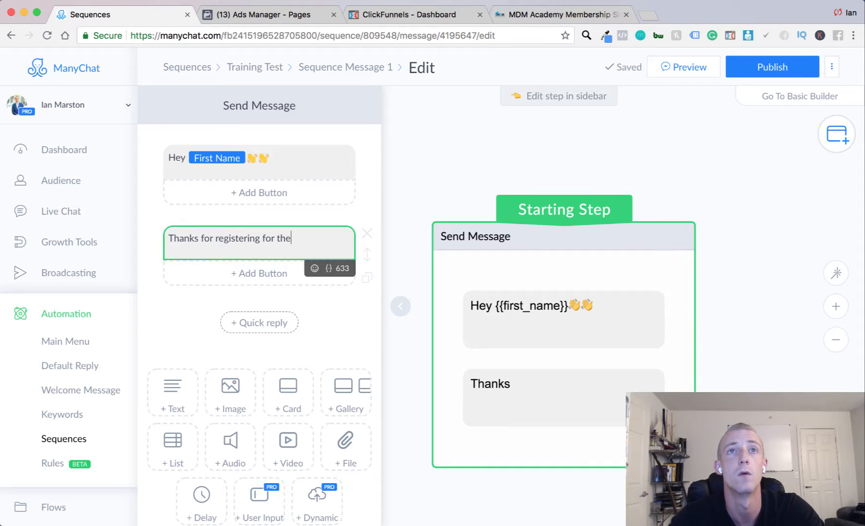
text( webinar!)
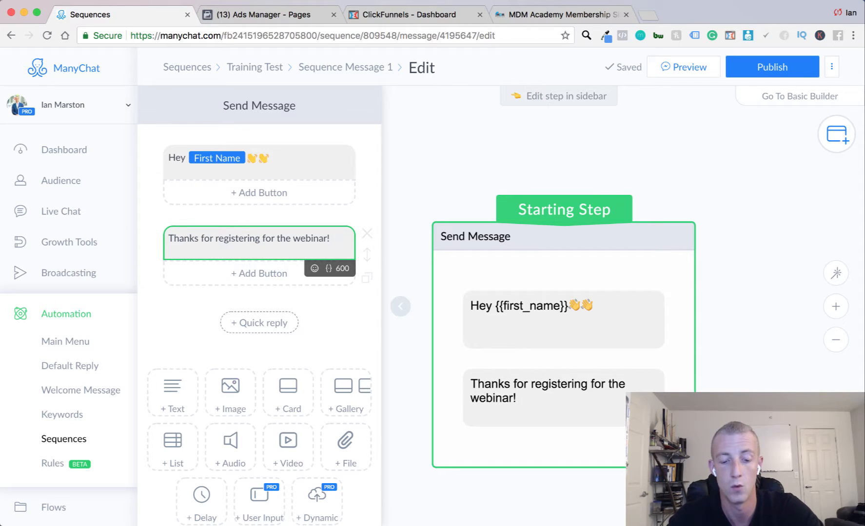
text(Makre)
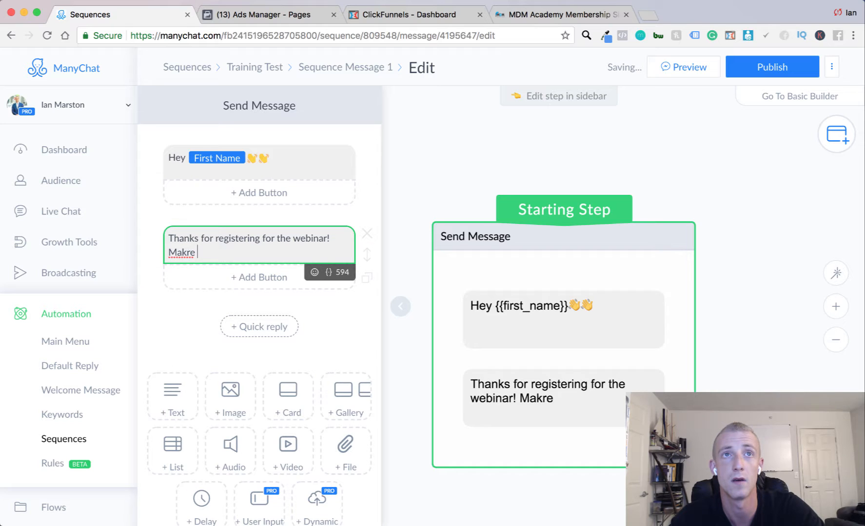
key(BackSpace)
key(BackSpace)
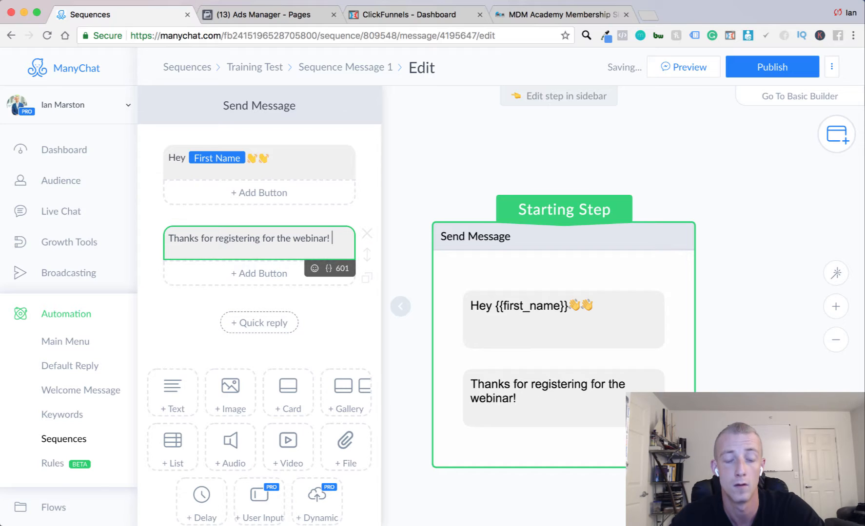
Step: Continue the second text block with "If you lost the page to the training, you can access it below by clicking the button!"
text(If you Los)
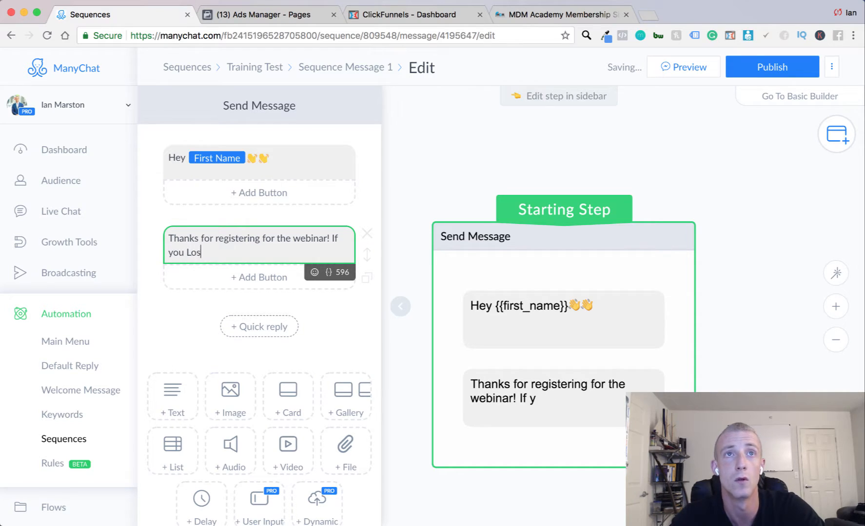
text(t)
text(ost the p)
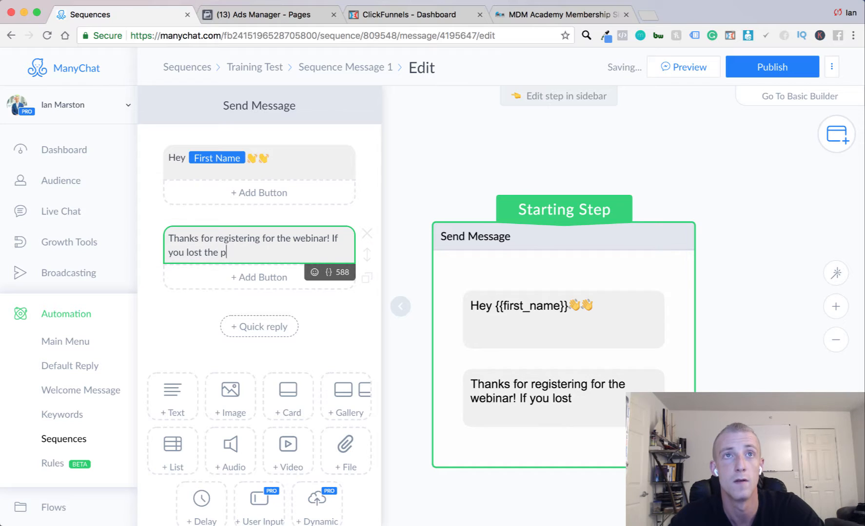
text(age to the )
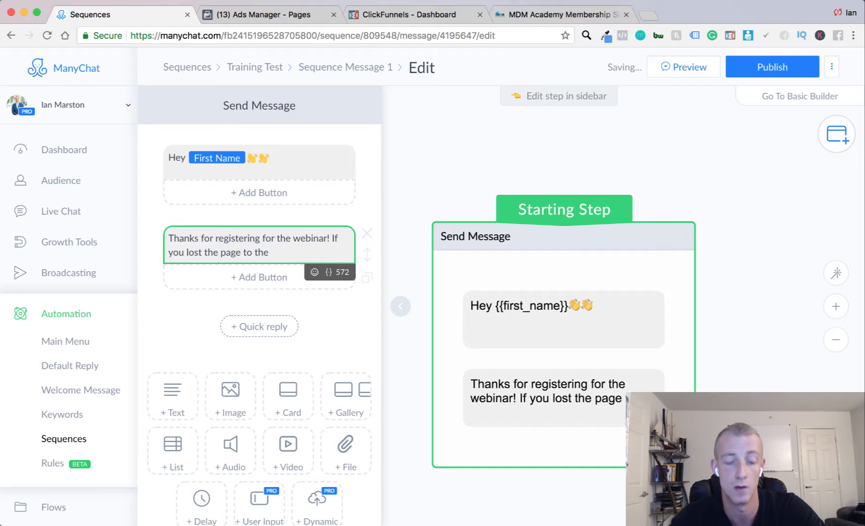
text(training you)
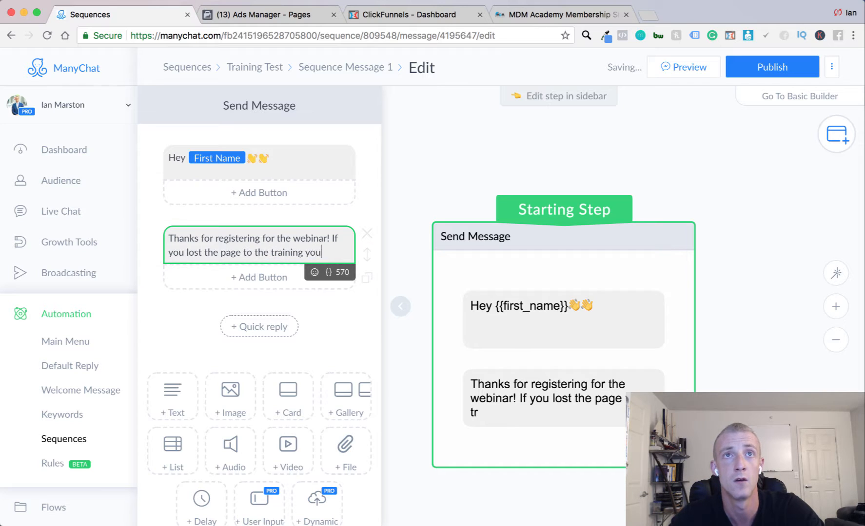
text( can ac)
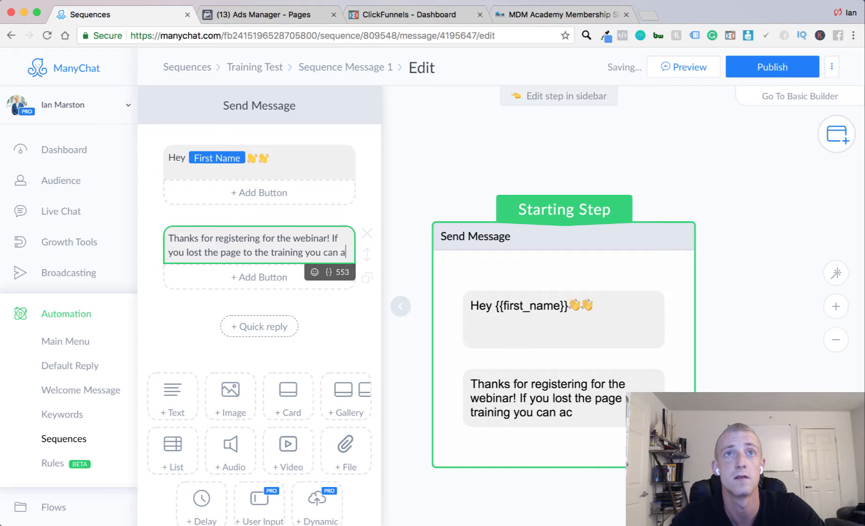
key(BackSpace)
text(, )
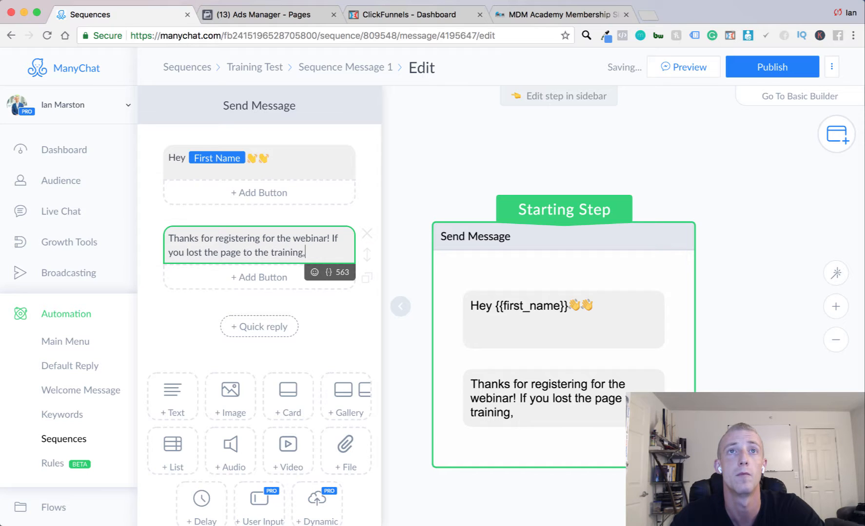
text(you can ac)
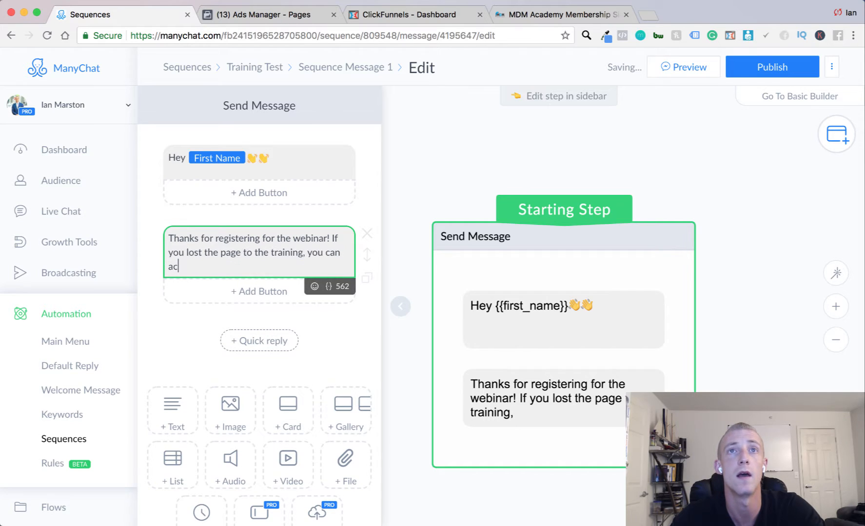
text(cess it below)
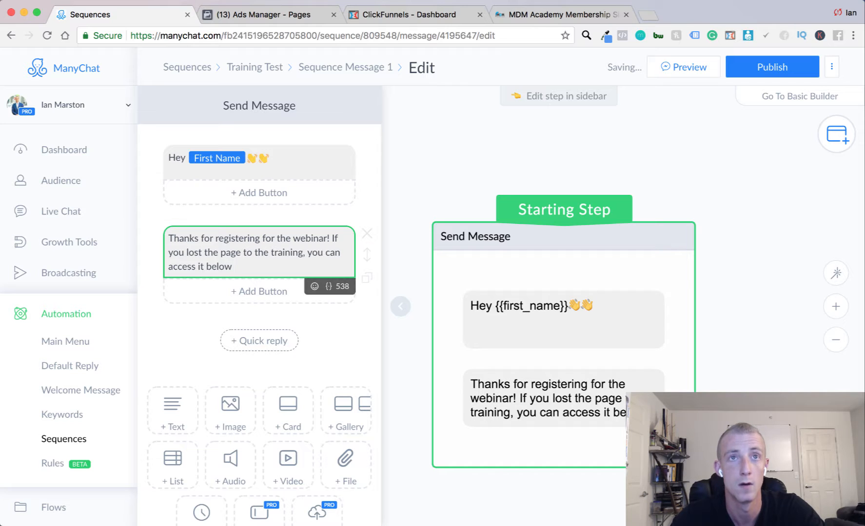
text( by clicking th)
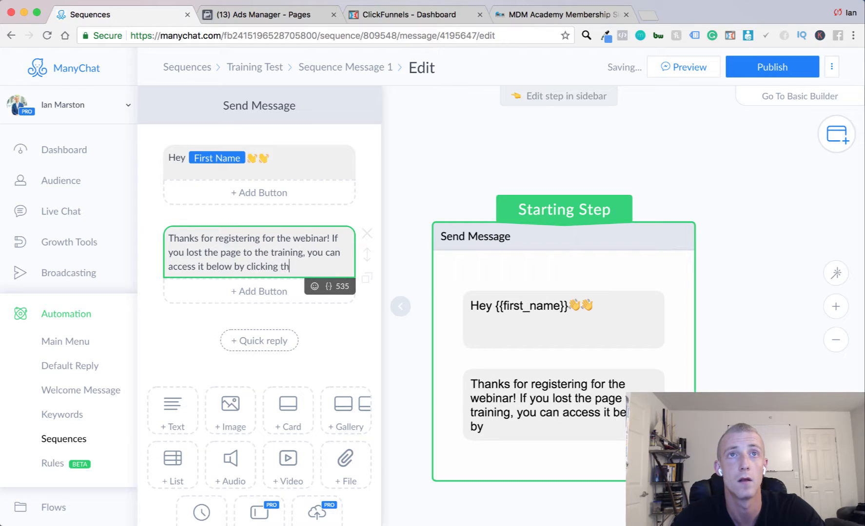
text(e button)
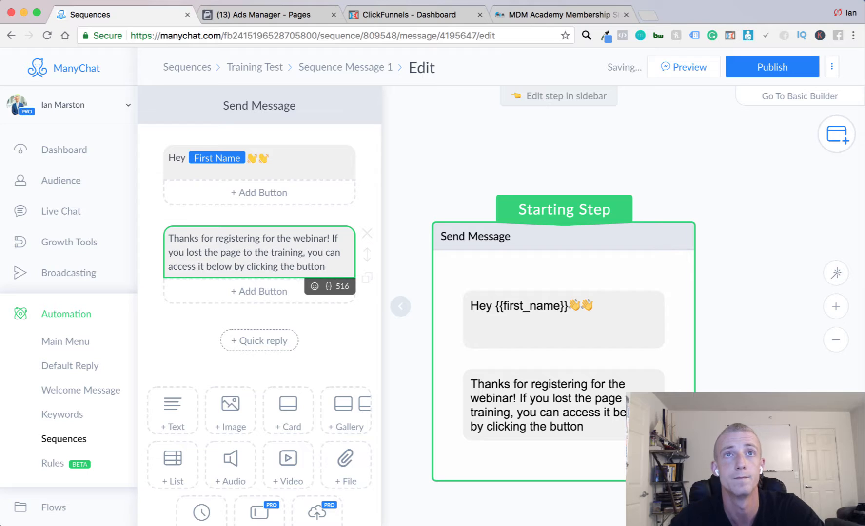
key(BackSpace)
text(!)
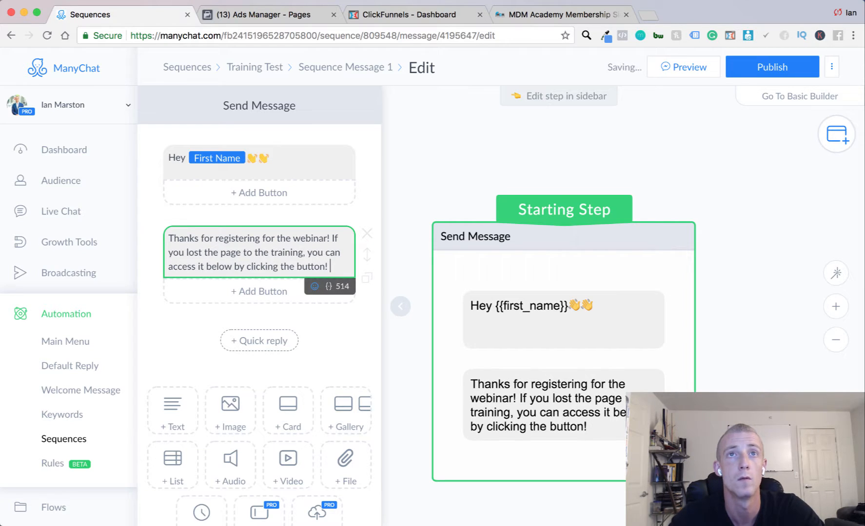
Step: Append a slightly smiling face emoji to the end of the second text block
click(315, 287)
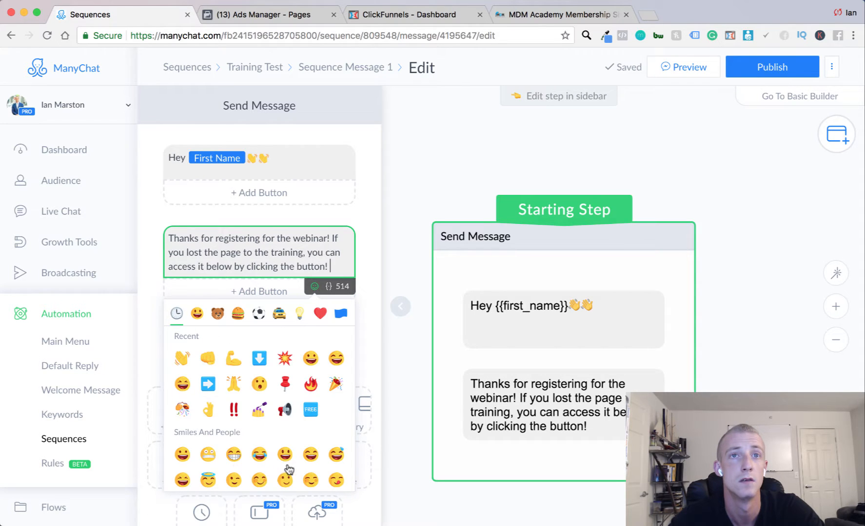
scroll(288, 469, down, 2)
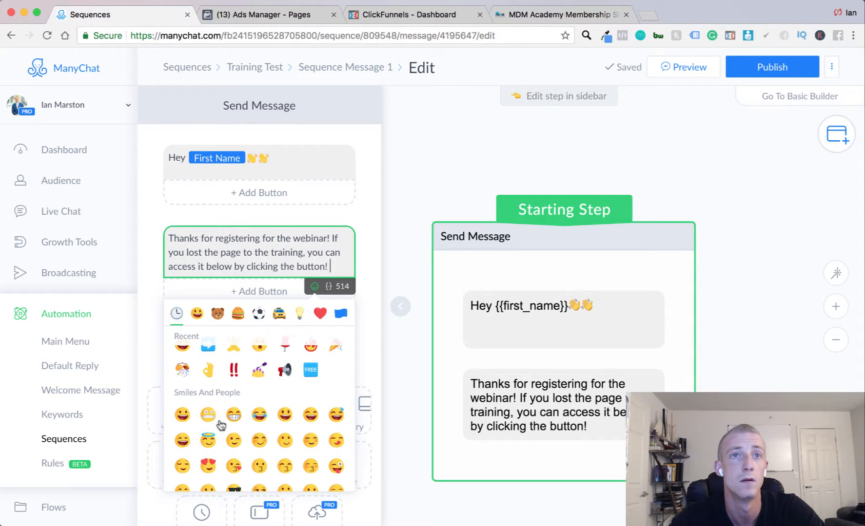
scroll(287, 480, down, 3)
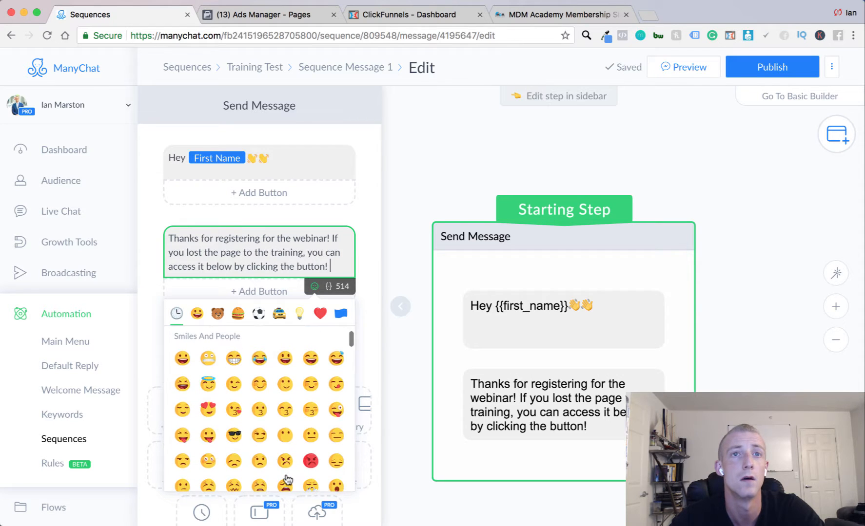
scroll(287, 480, up, 1)
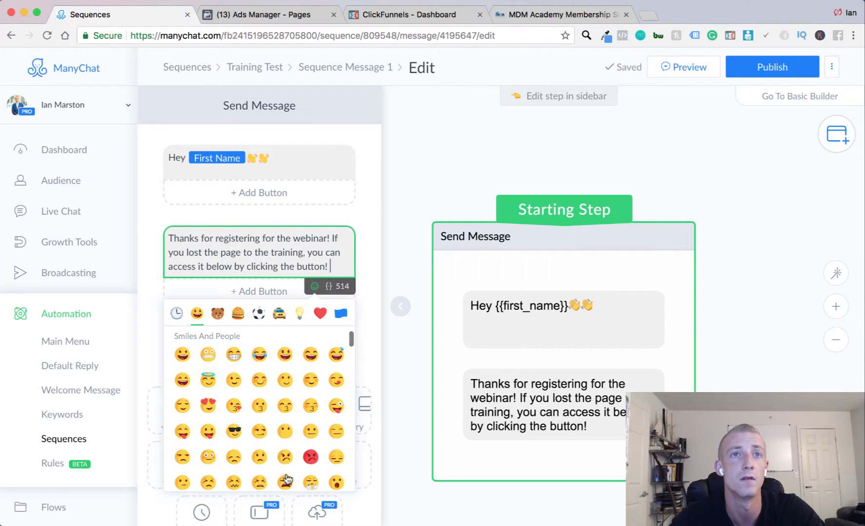
click(285, 384)
Step: Add a button under the second text block titled "Training Access" followed by two fist emojis
click(248, 291)
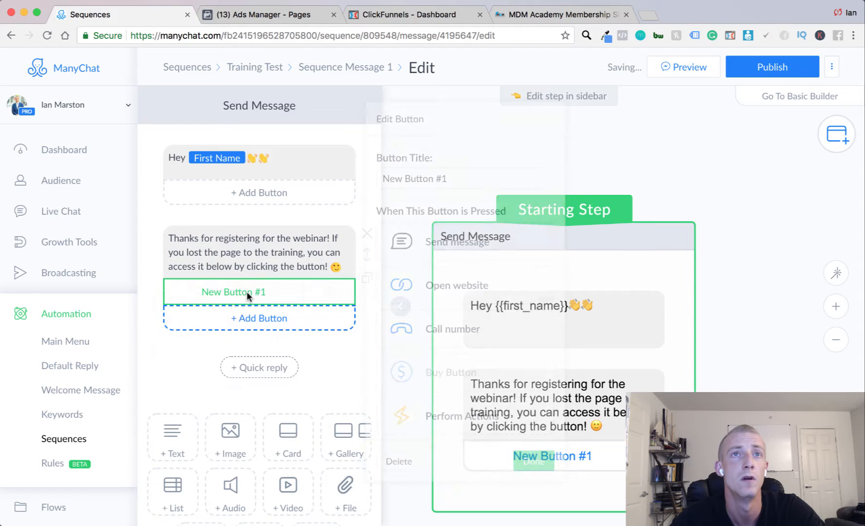
text(Trai)
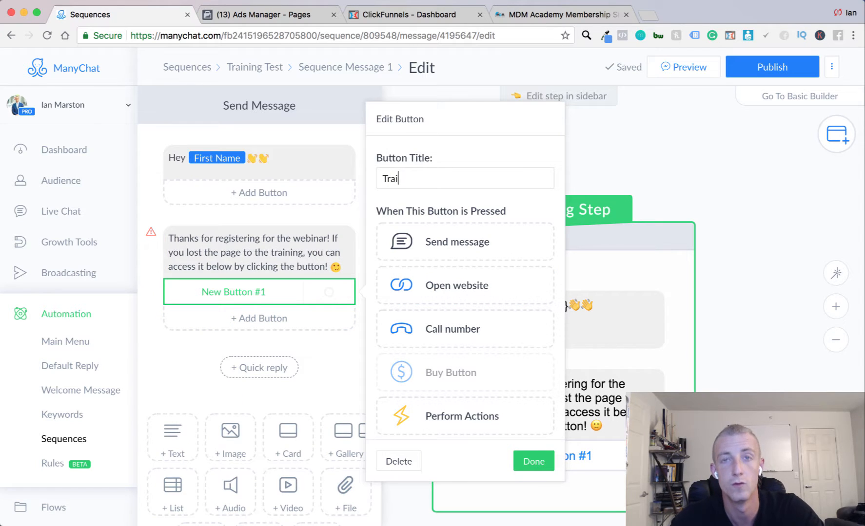
text(ning Ac)
text(c)
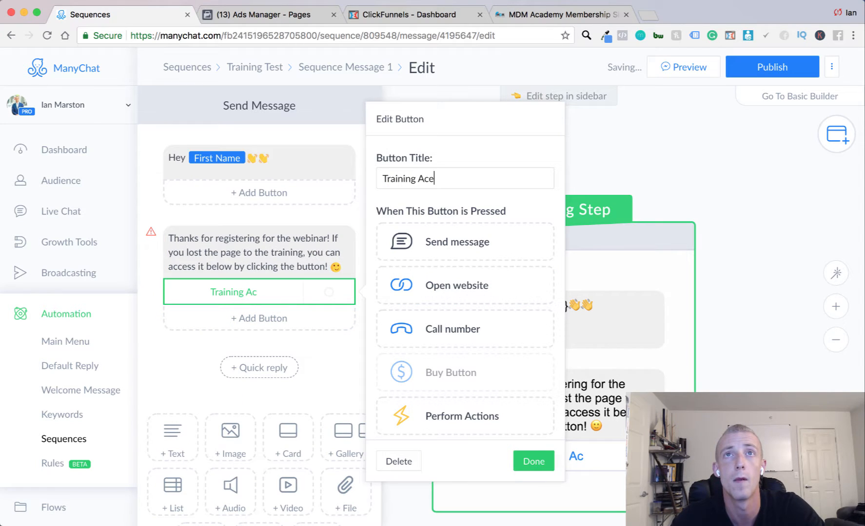
text(ess)
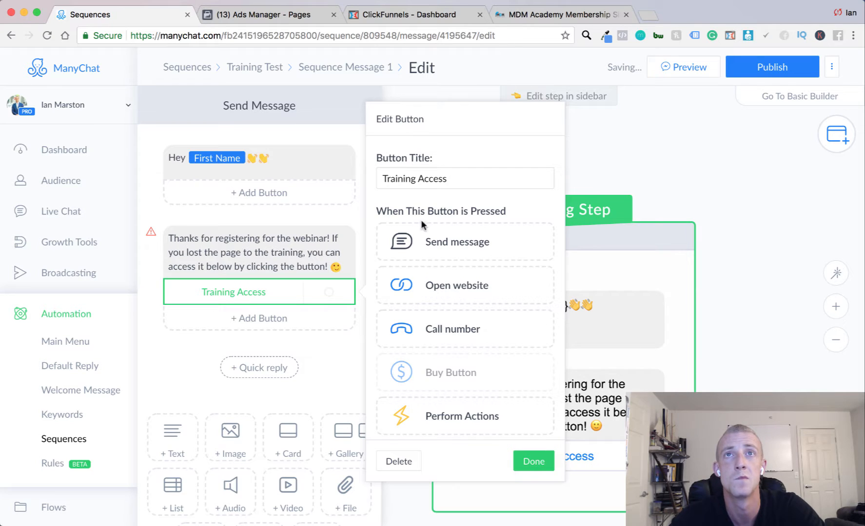
click(512, 180)
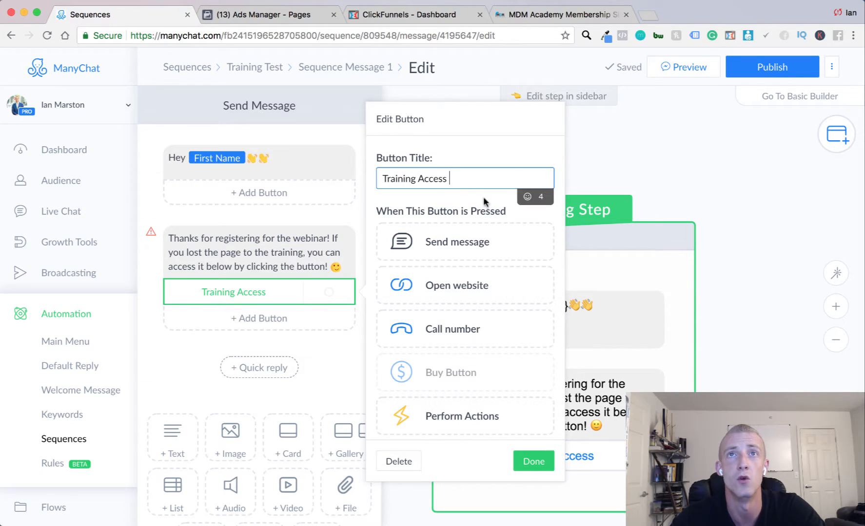
click(527, 196)
click(431, 269)
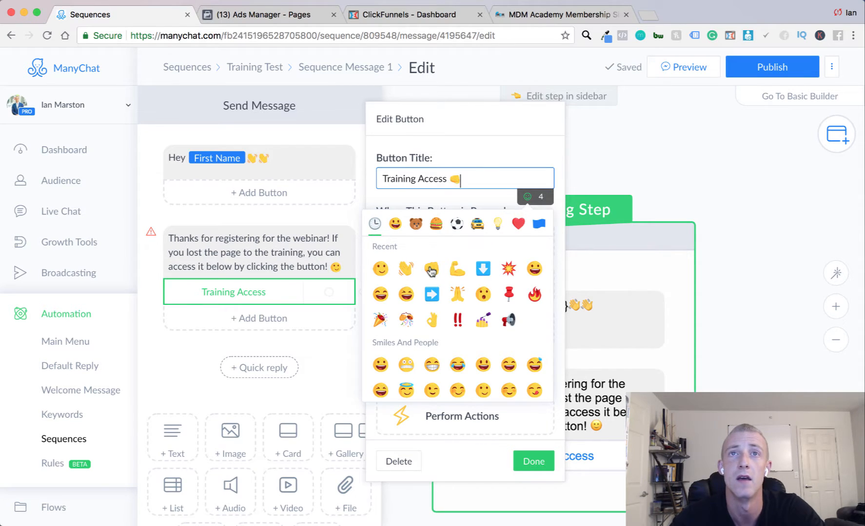
click(431, 269)
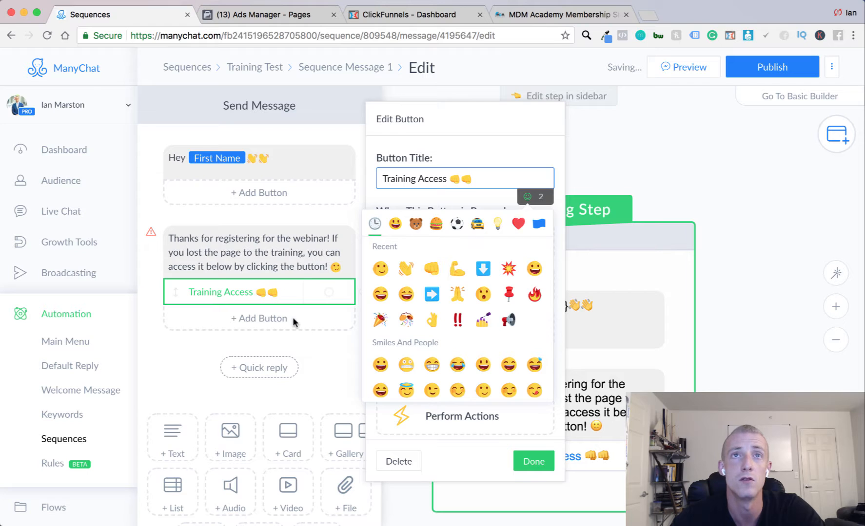
click(339, 367)
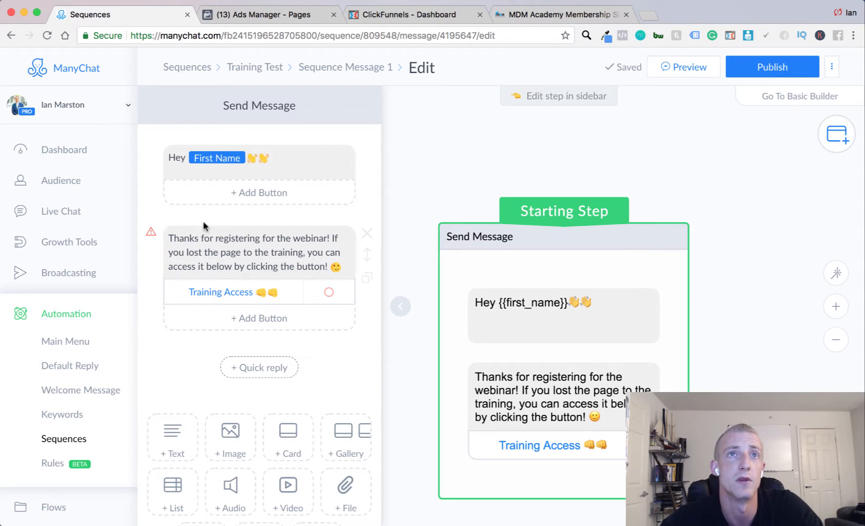
Step: Set the Training Access button's action to Open website, ready for its website address
click(339, 297)
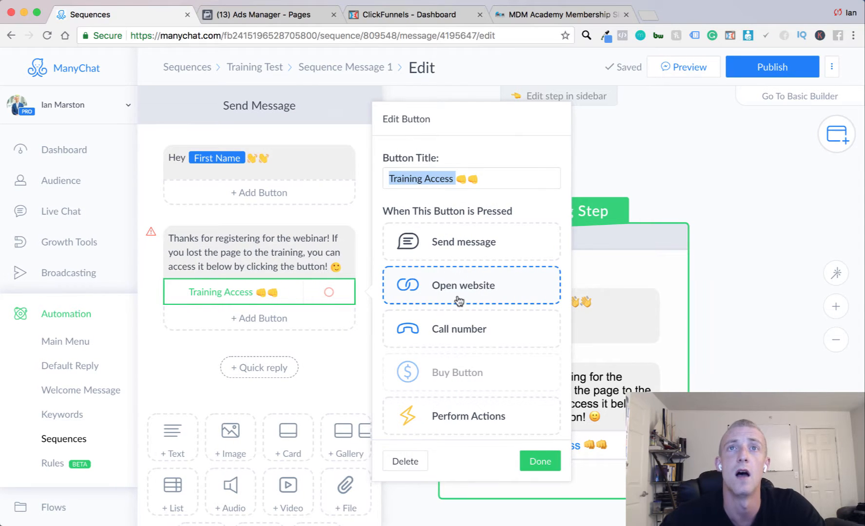
click(444, 286)
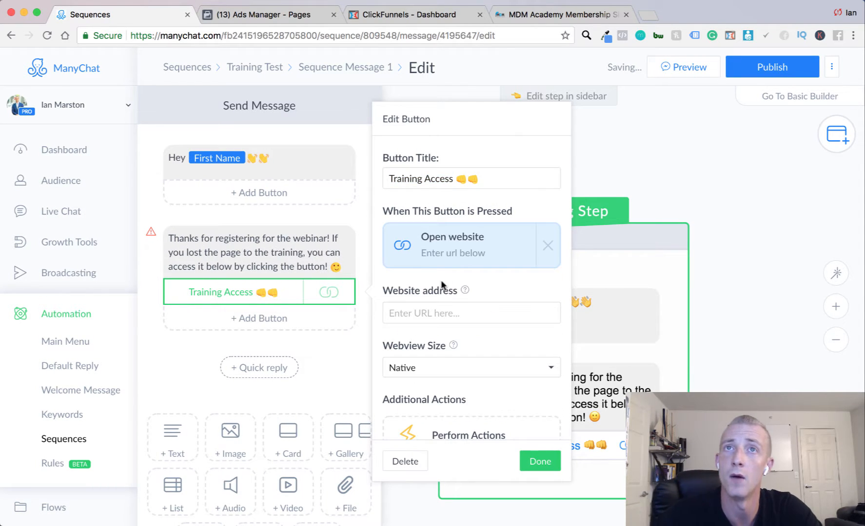
click(447, 312)
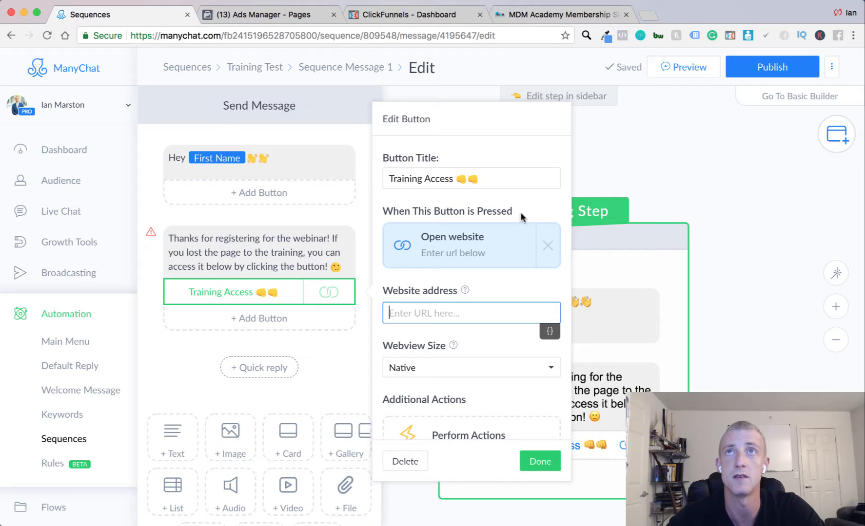
Step: Open millennialdigitalmarketing.com in a new browser tab
click(648, 18)
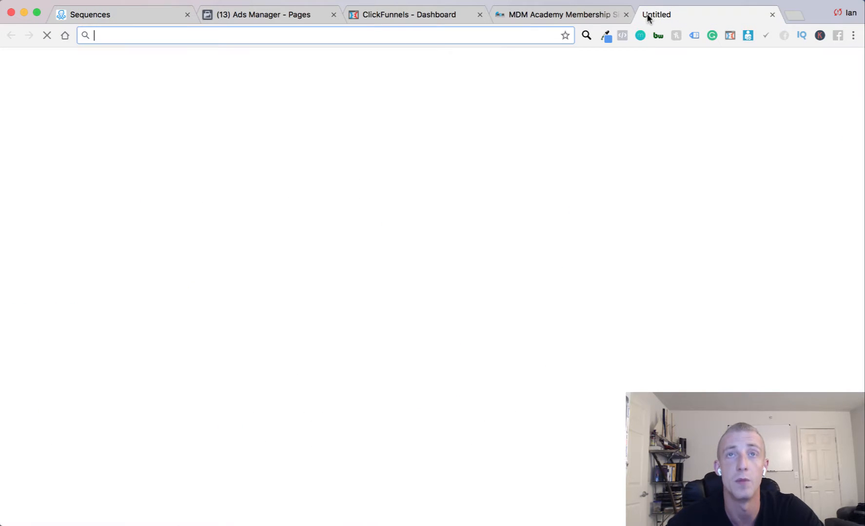
text(mill)
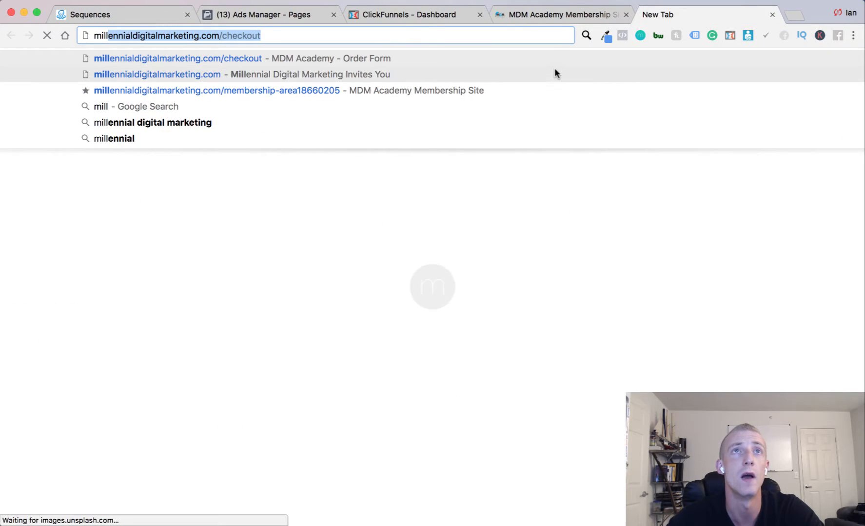
click(551, 71)
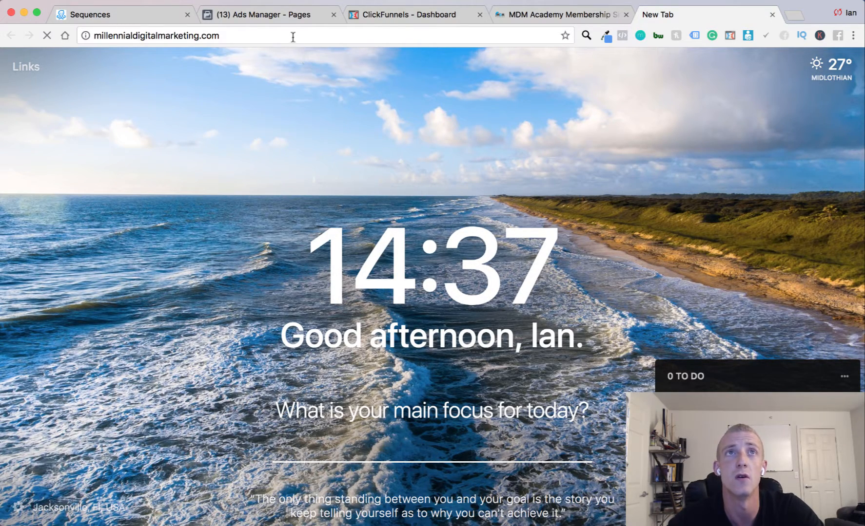
Step: Replace the invitation path in the site's address with /mini-training and load that page
click(356, 30)
click(355, 31)
key(BackSpace)
key(BackSpace)
key(BackSpace)
key(BackSpace)
key(BackSpace)
key(BackSpace)
key(BackSpace)
key(BackSpace)
key(BackSpace)
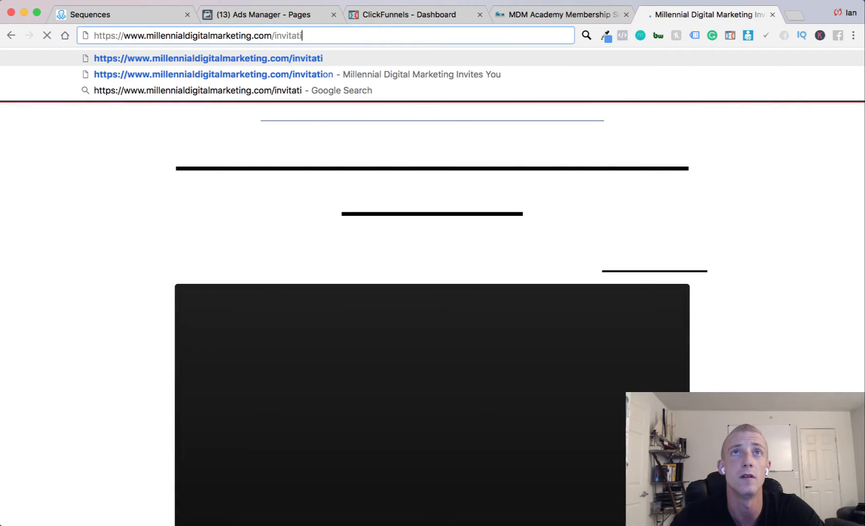
key(BackSpace)
text(mi)
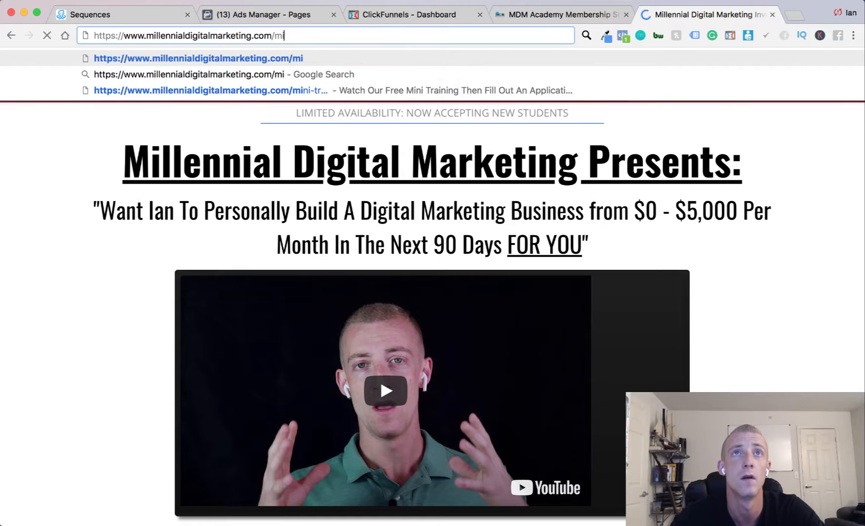
click(332, 92)
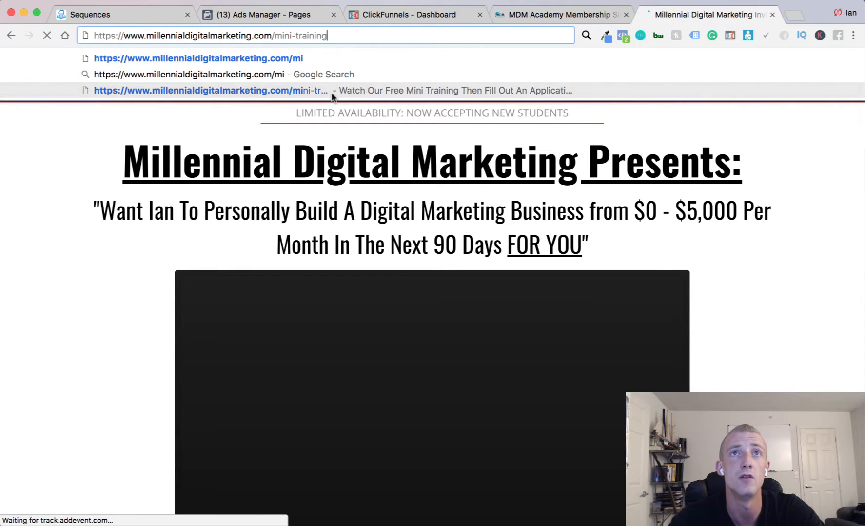
Step: Copy the mini-training page's full URL, then close its tab and return to the ManyChat button settings
click(245, 34)
key(ctrl+c)
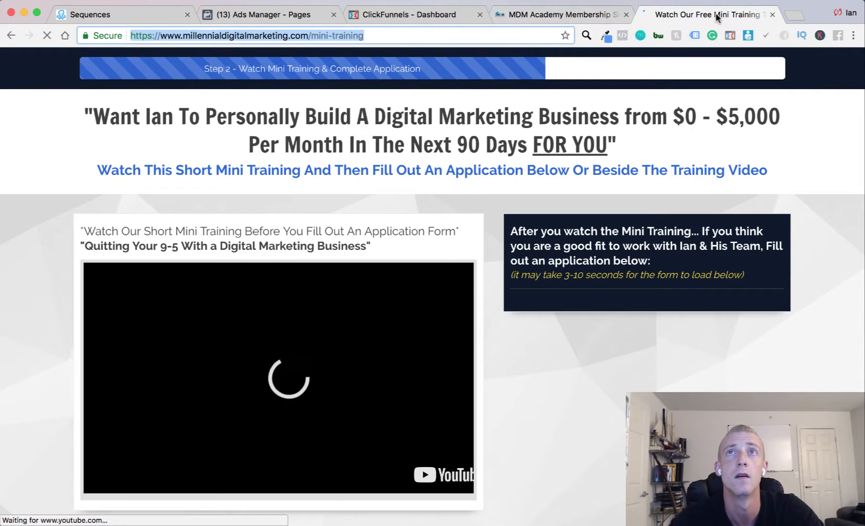
click(772, 15)
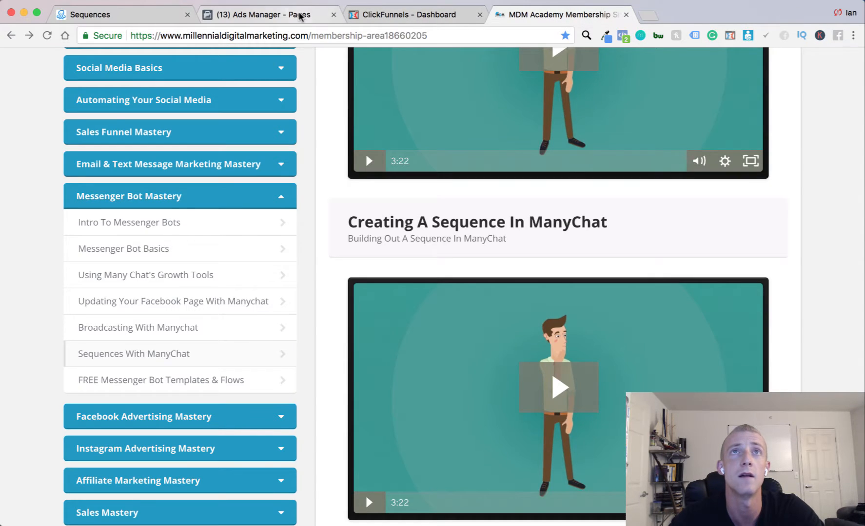
click(193, 19)
click(120, 15)
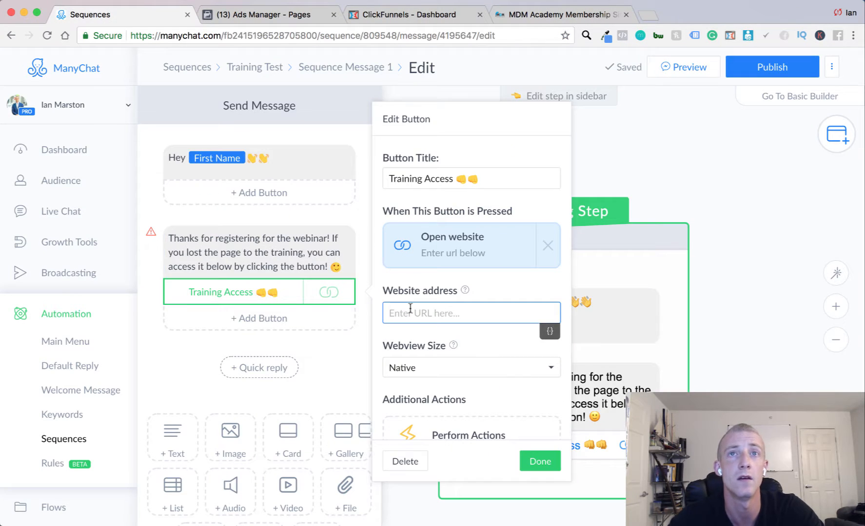
Step: Paste the copied mini-training URL as the Training Access button's website address and attach an Add Tag action to the button
key(ctrl+v)
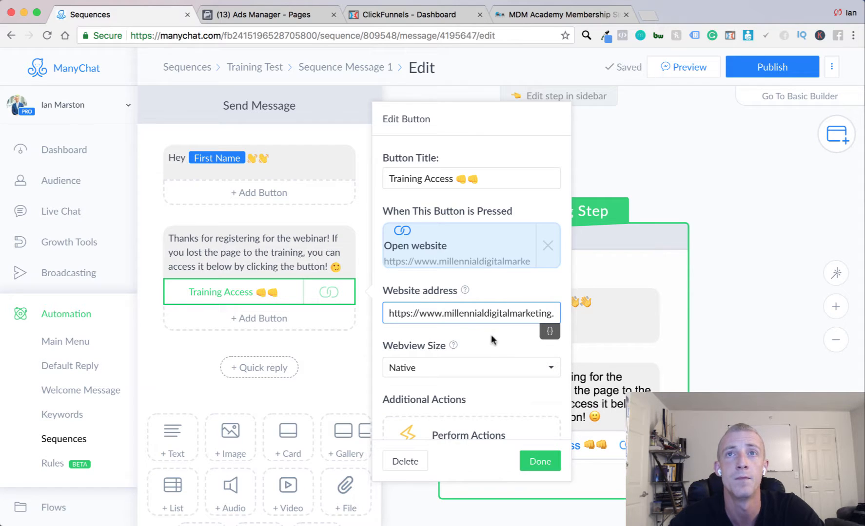
click(504, 344)
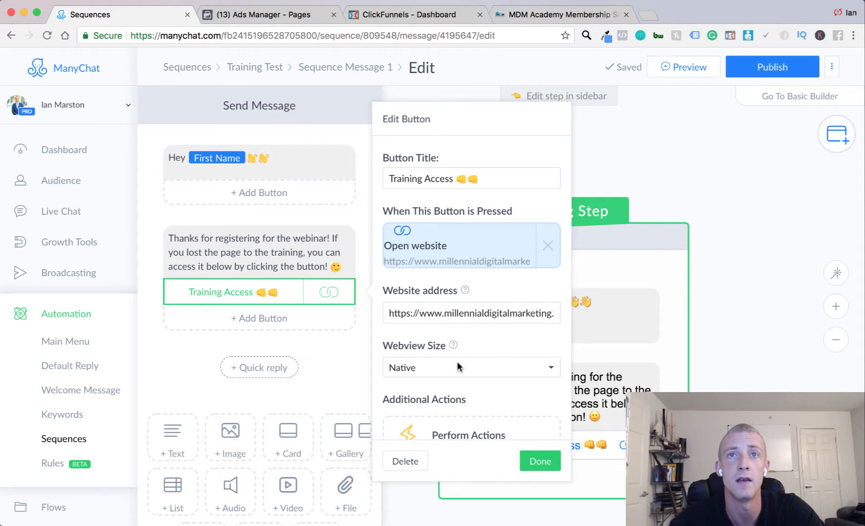
click(456, 423)
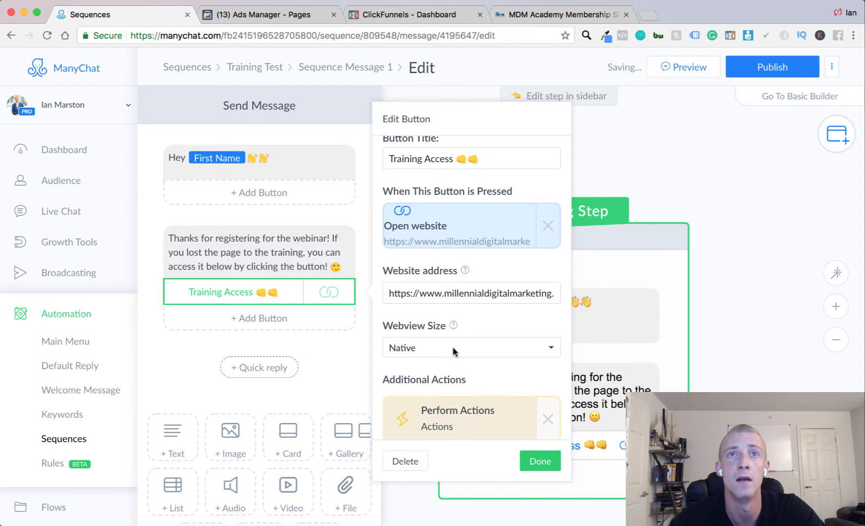
click(484, 416)
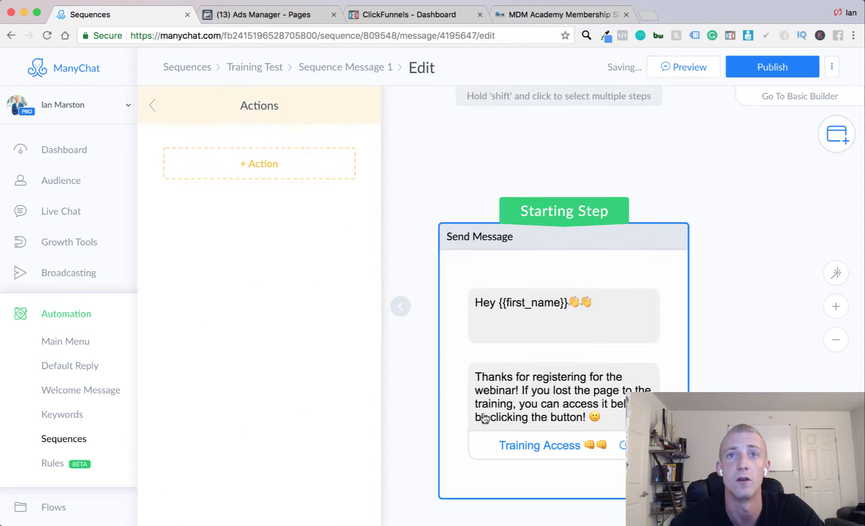
click(311, 177)
click(216, 196)
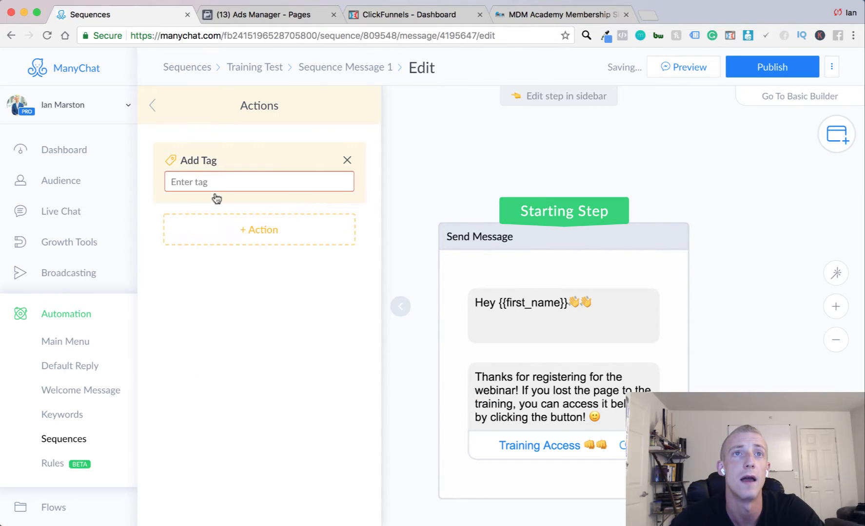
Step: Create the new tag "Clicking Training Video - From 1st Message" for the Add Tag action
click(216, 180)
text(CLick)
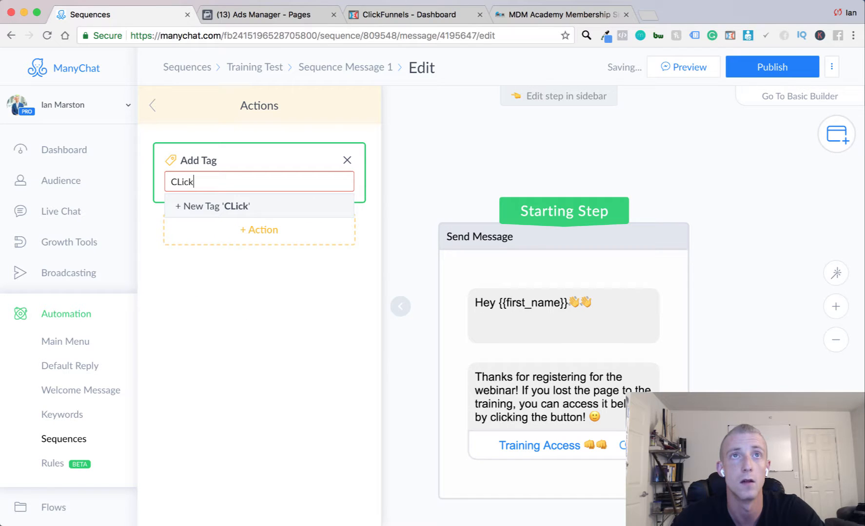
key(BackSpace)
key(BackSpace)
key(BackSpace)
key(BackSpace)
text(lick)
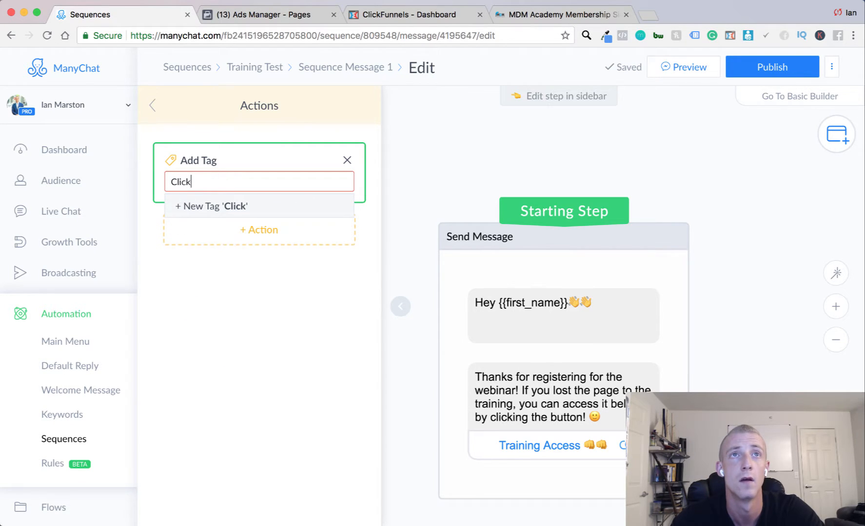
text(ing Training )
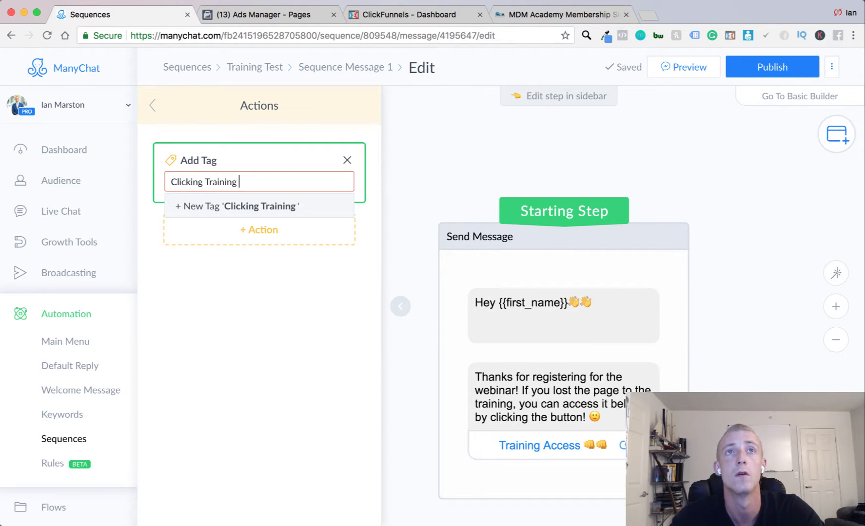
text(Video)
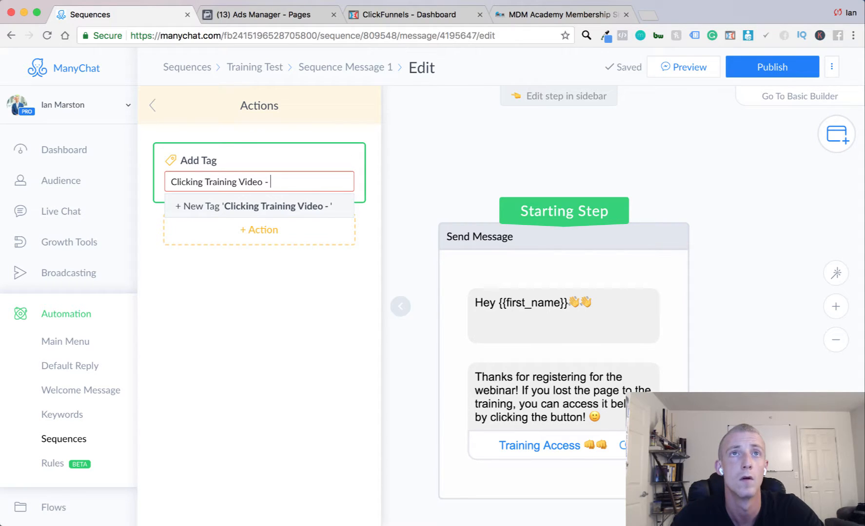
text( - F)
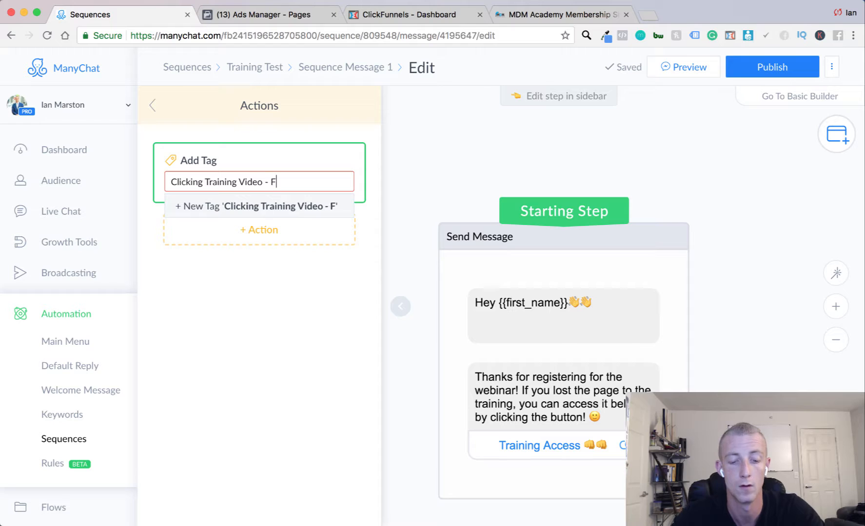
text(rom 1st Message)
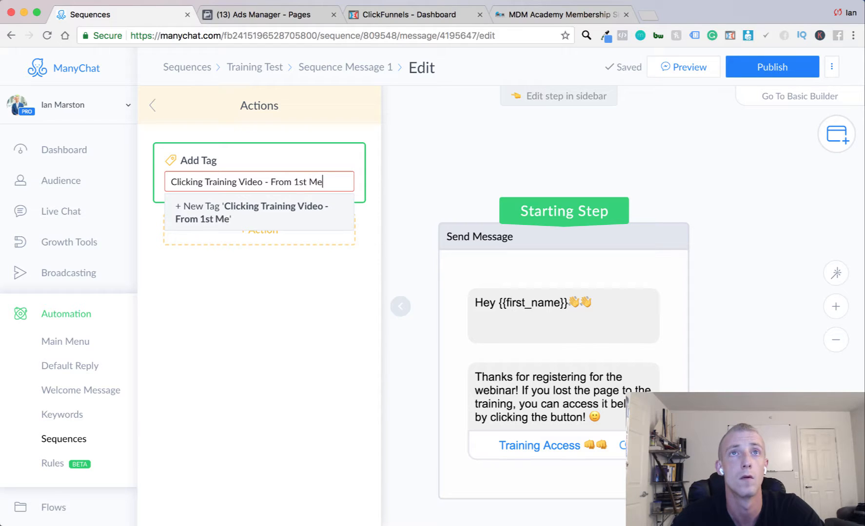
click(264, 216)
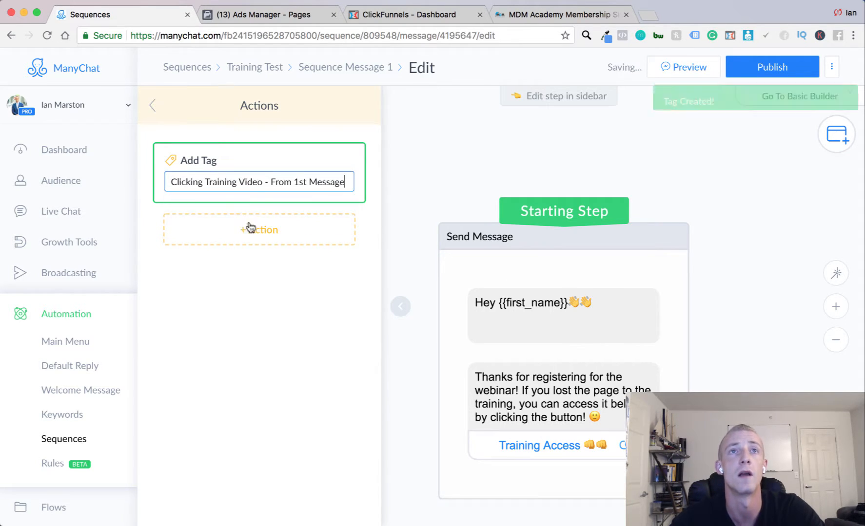
Step: Close the action's settings and publish the first sequence message
click(523, 167)
scroll(523, 167, down, 5)
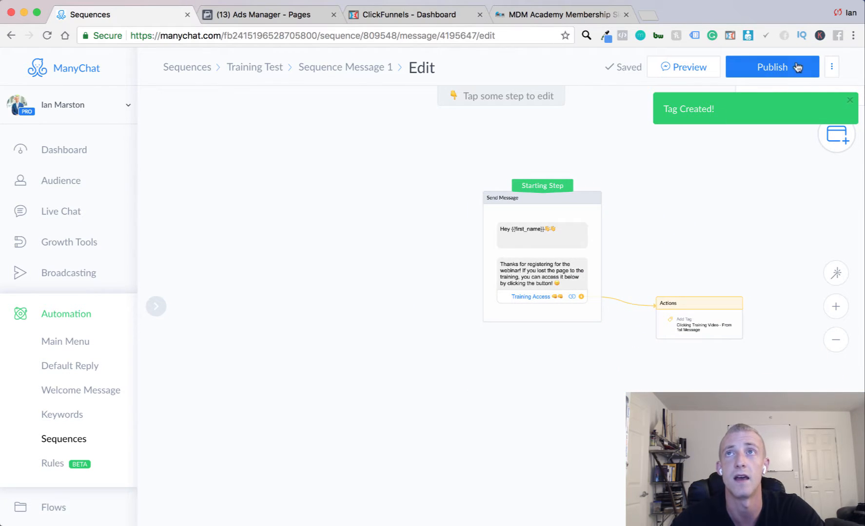
click(771, 71)
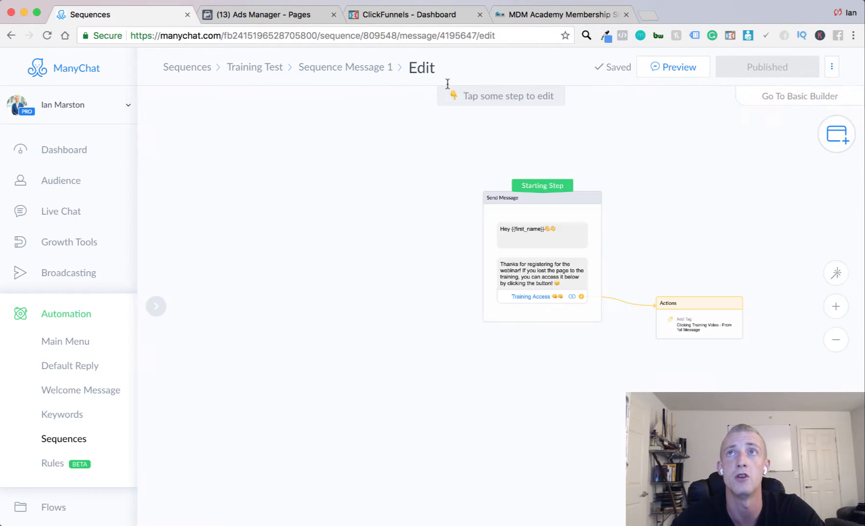
Step: Open the published message's overview and rename the message "Webinar Registration - 1st Message"
click(369, 67)
click(369, 66)
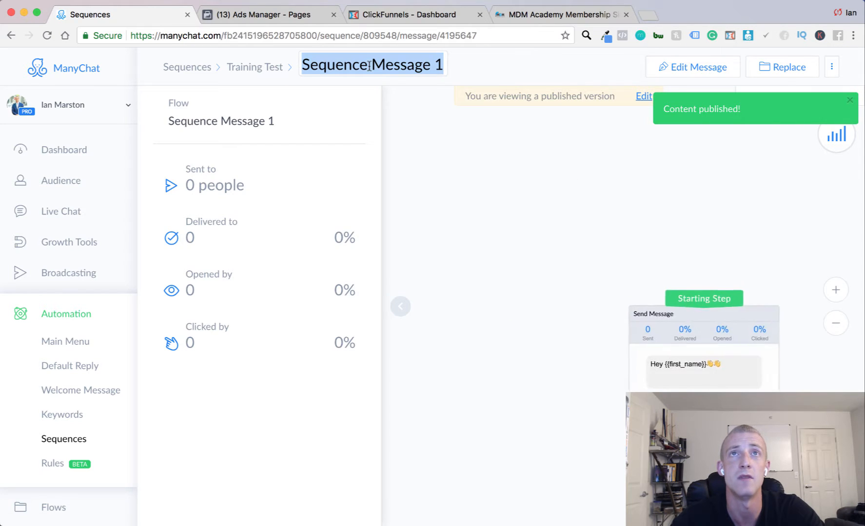
click(394, 311)
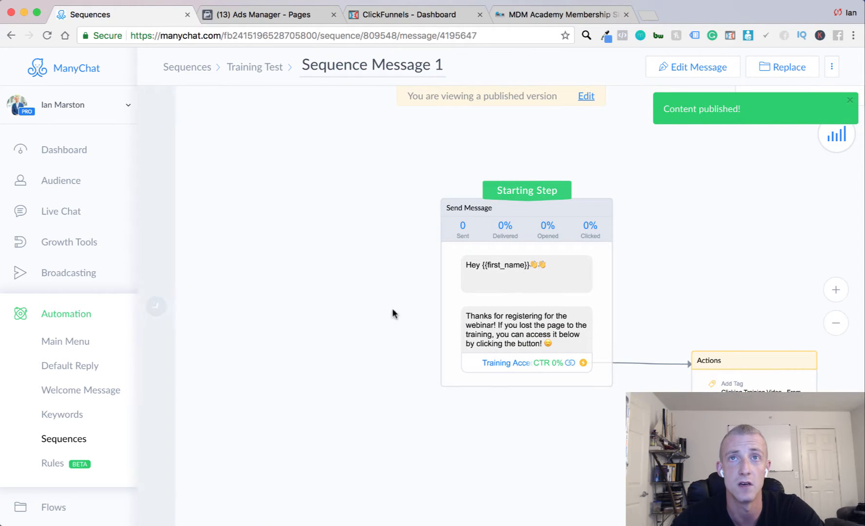
click(371, 73)
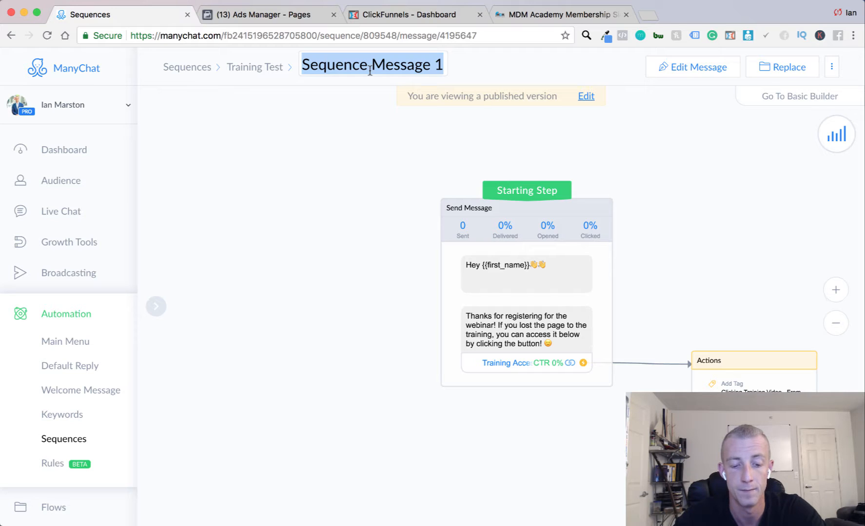
text(Webinar)
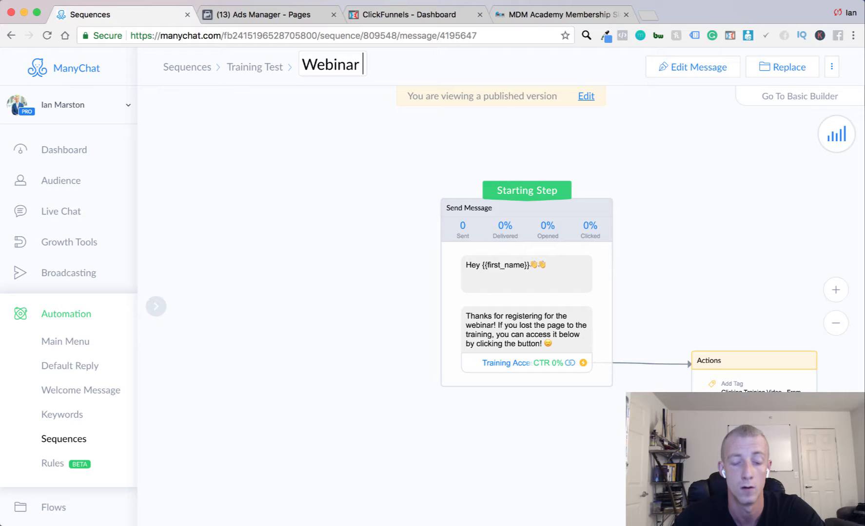
text( 1)
key(BackSpace)
key(BackSpace)
text(freg)
key(BackSpace)
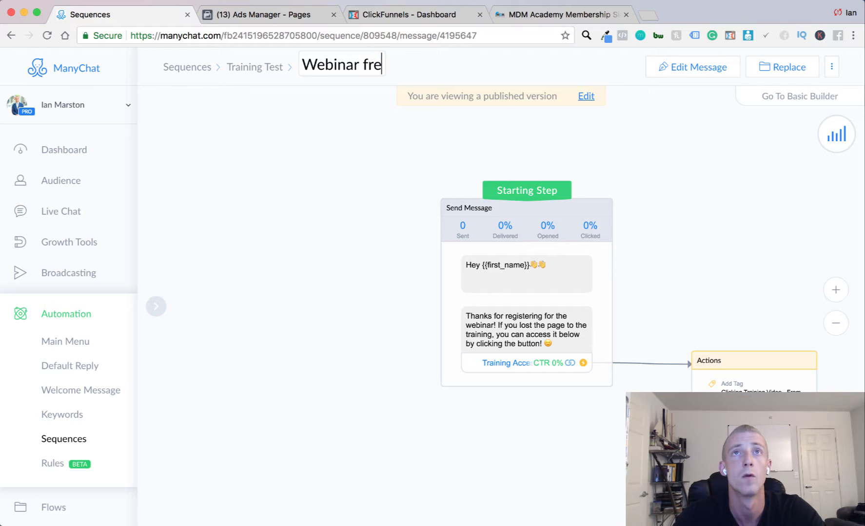
key(BackSpace)
key(BackSpace)
key(BackSpace)
key(BackSpace)
text(Reg)
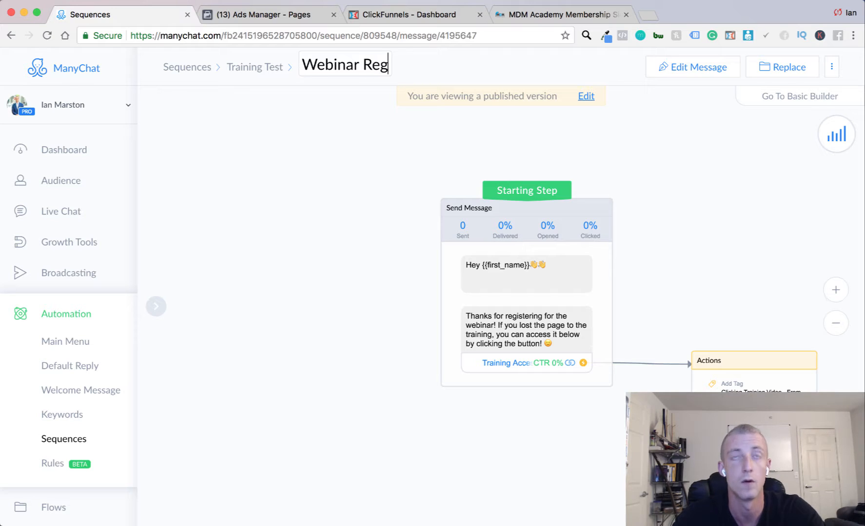
text(istration 0-)
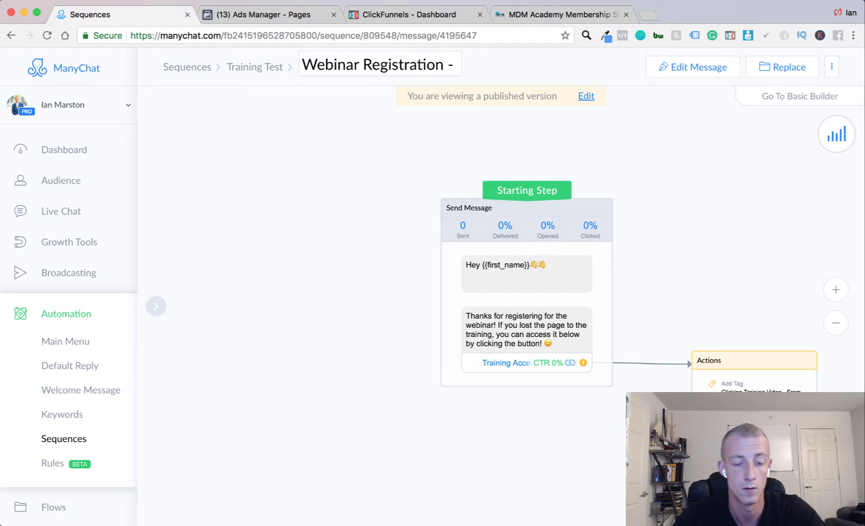
text( 1t M)
key(BackSpace)
key(BackSpace)
key(BackSpace)
text(st )
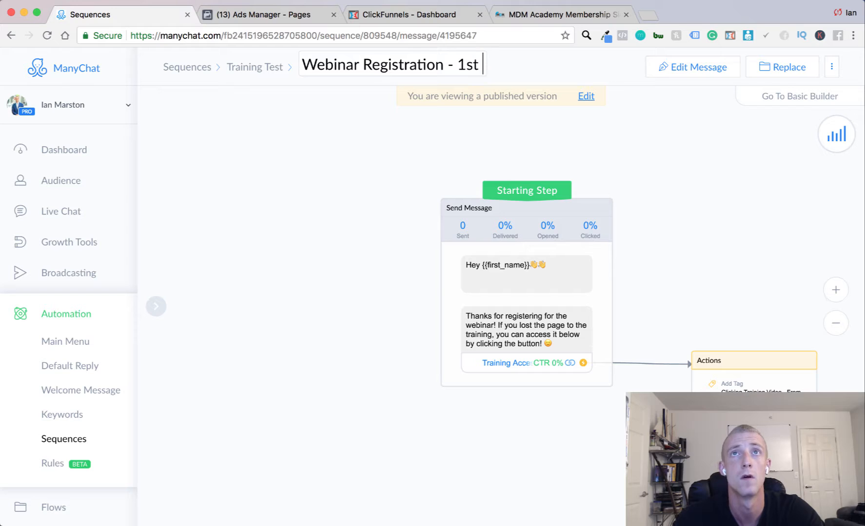
text(Messafe)
key(BackSpace)
key(BackSpace)
text(g)
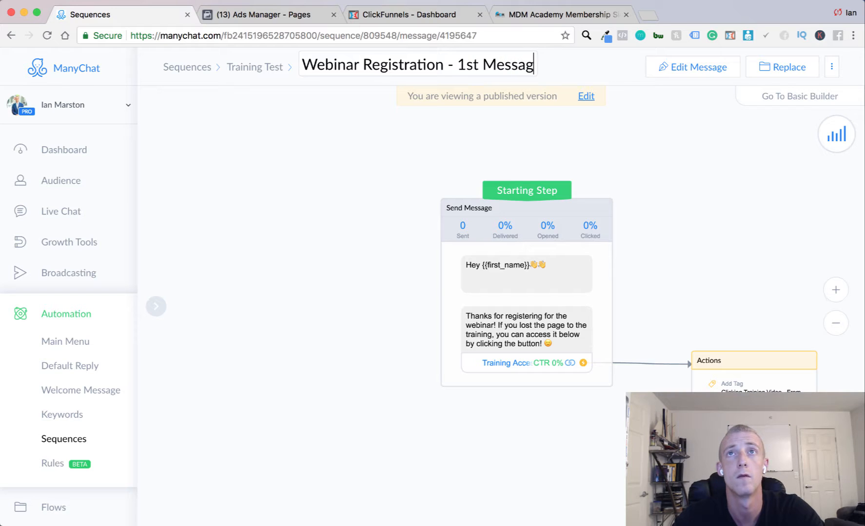
text(e)
key(Return)
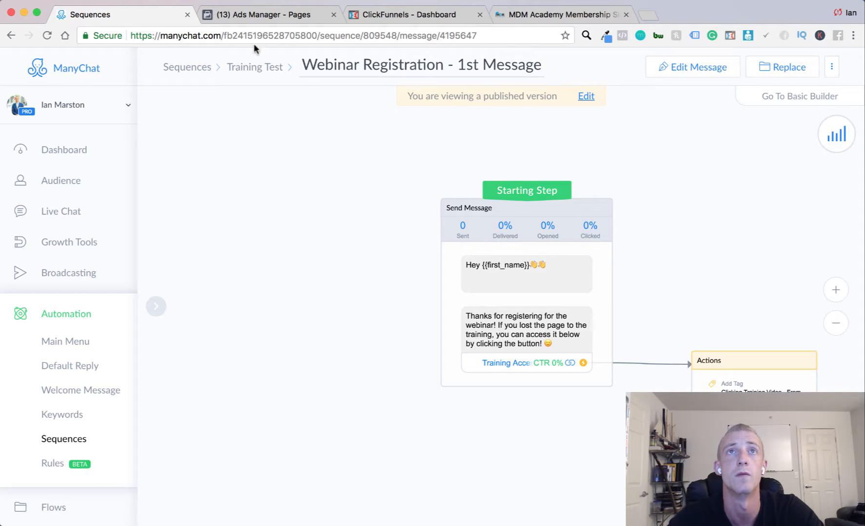
Step: Go back to the list of sequences and open the Training Test sequence
click(190, 68)
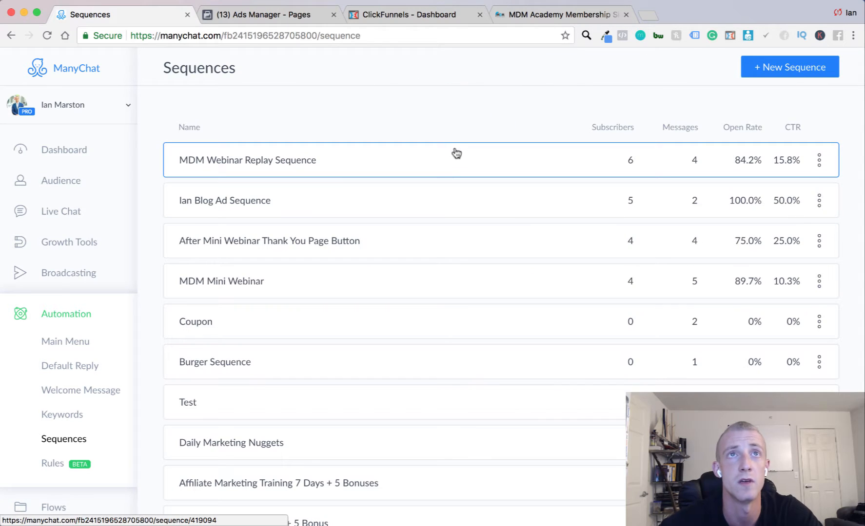
click(282, 410)
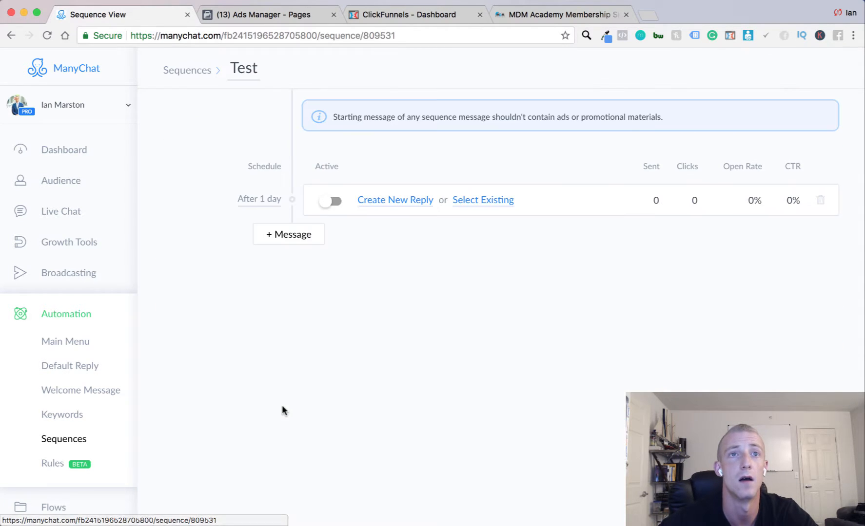
click(189, 71)
scroll(326, 478, down, 5)
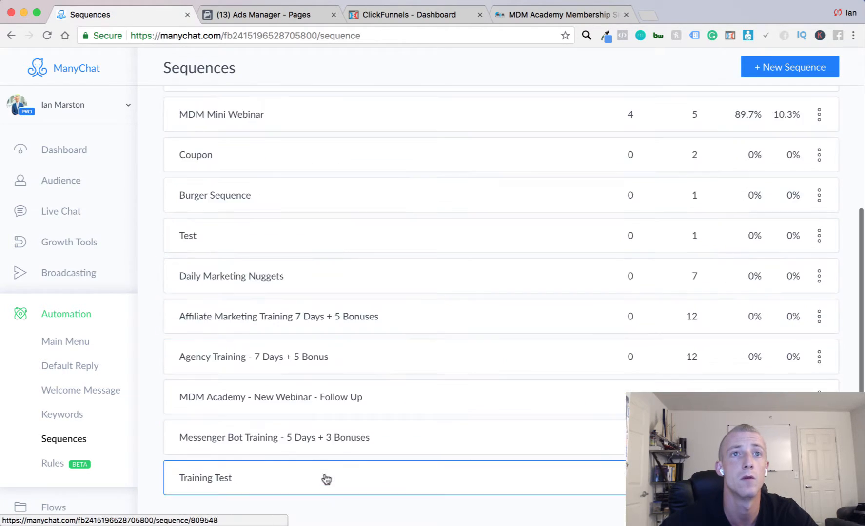
click(304, 480)
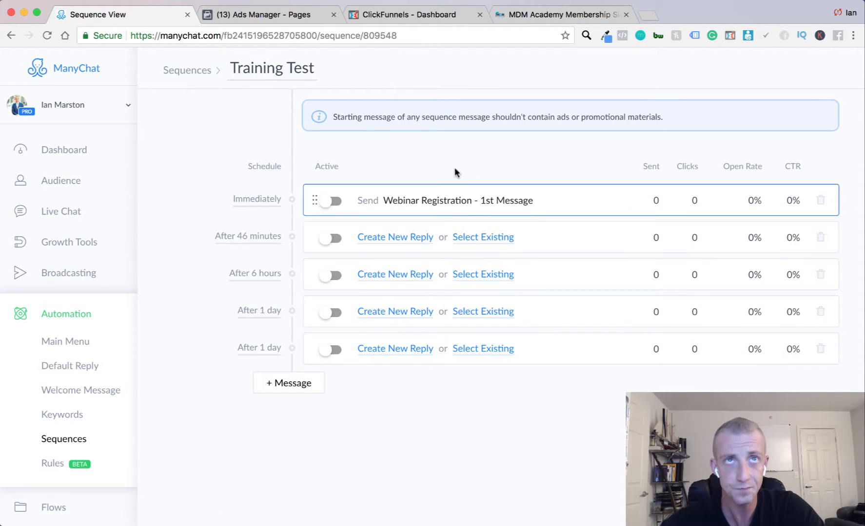
Step: Check the Webinar Registration - 1st Message flow, then activate that message in the Training Test sequence
click(434, 200)
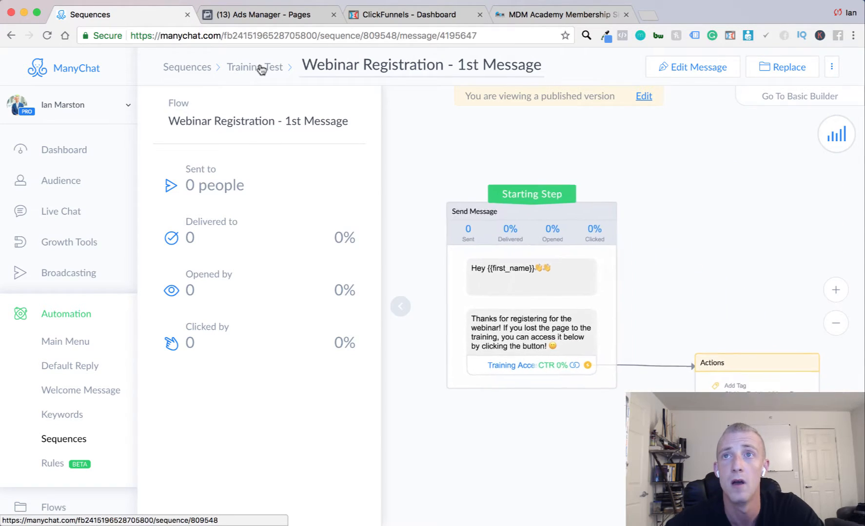
click(260, 68)
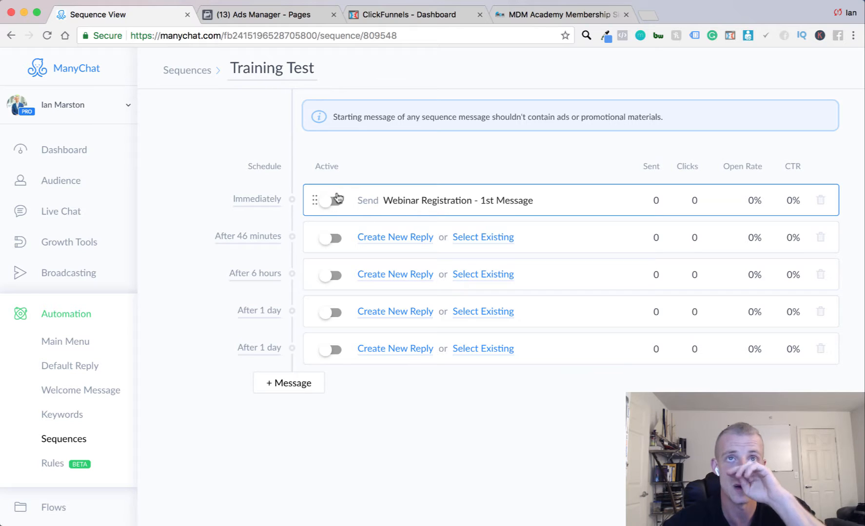
click(330, 201)
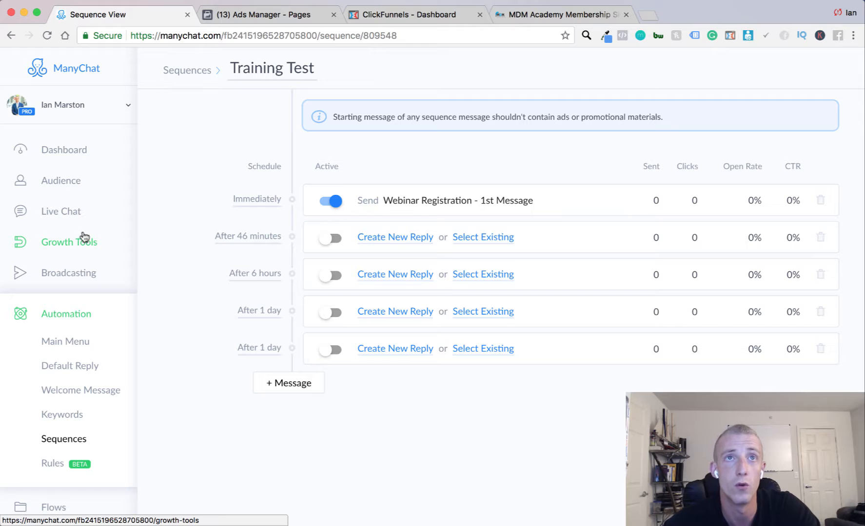
Step: Look through the existing growth tools, opening Automotive - Ref URL and Scheduling A Test Drive to examine their opt-in settings
click(84, 238)
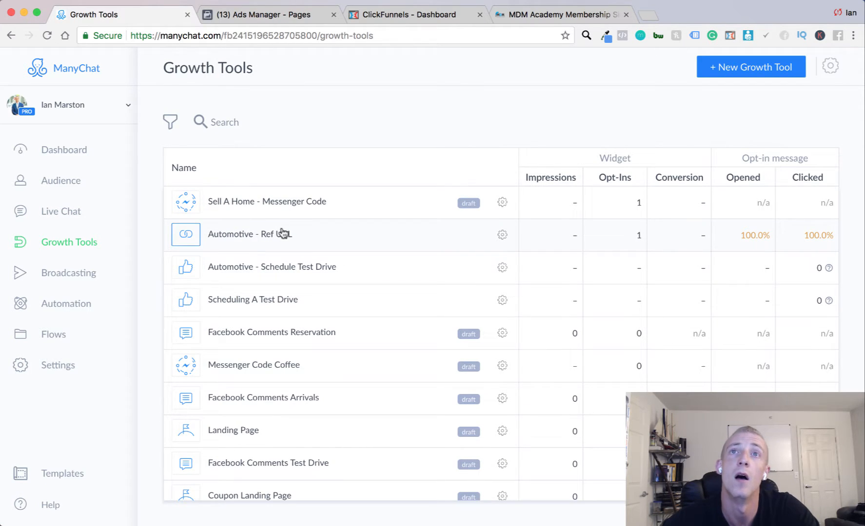
click(283, 232)
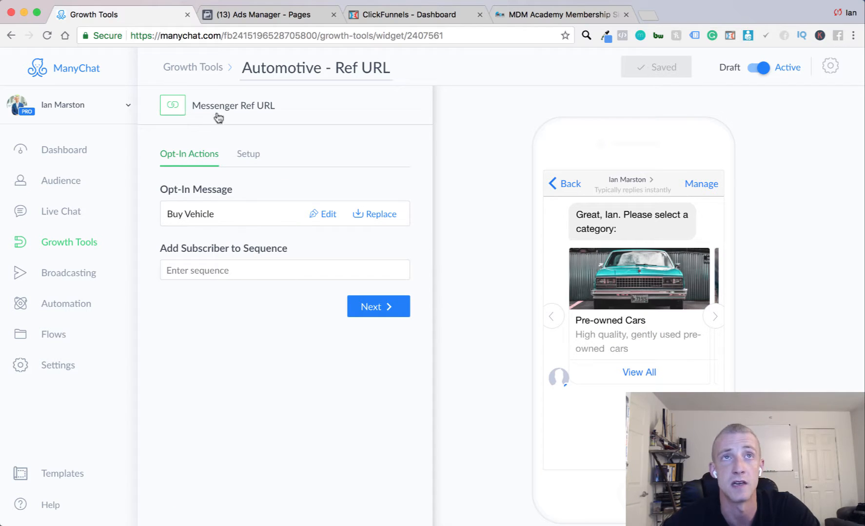
click(205, 70)
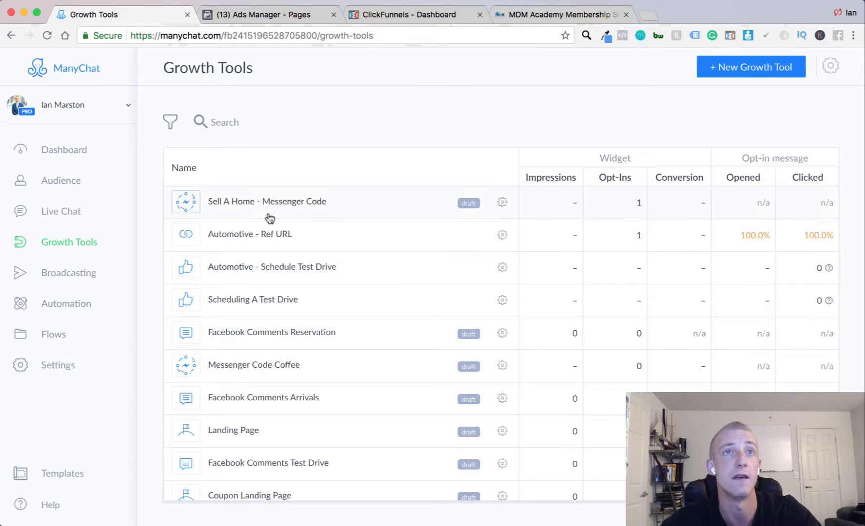
click(251, 300)
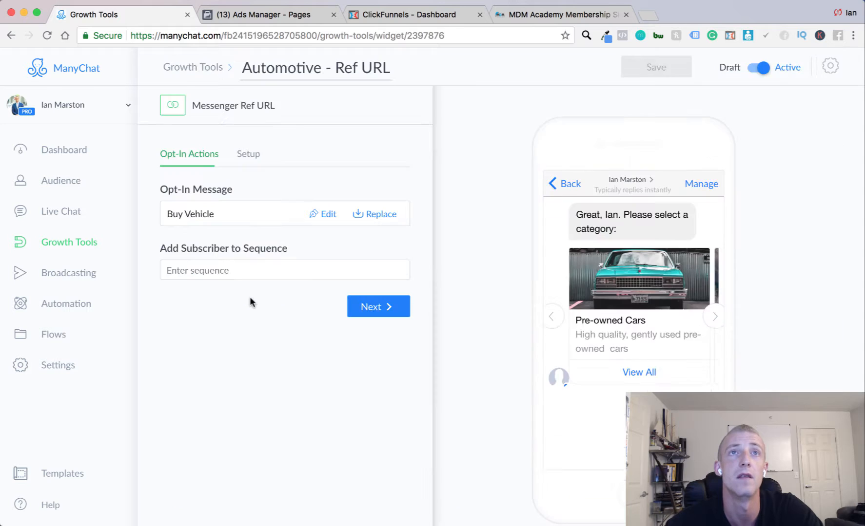
Step: Examine the generated Facebook Ads JSON code of the Scheduling A Test Drive growth tool, then return to its opt-in actions
click(254, 157)
scroll(363, 445, down, 5)
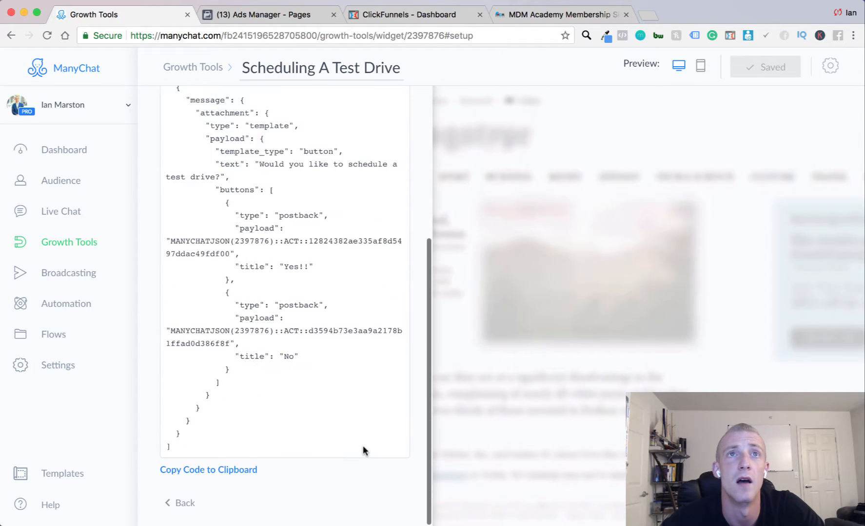
scroll(290, 415, up, 5)
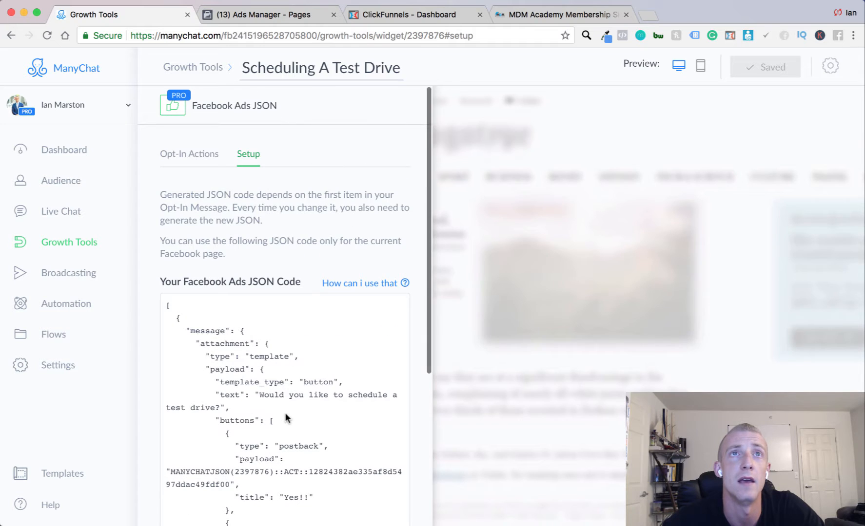
click(213, 156)
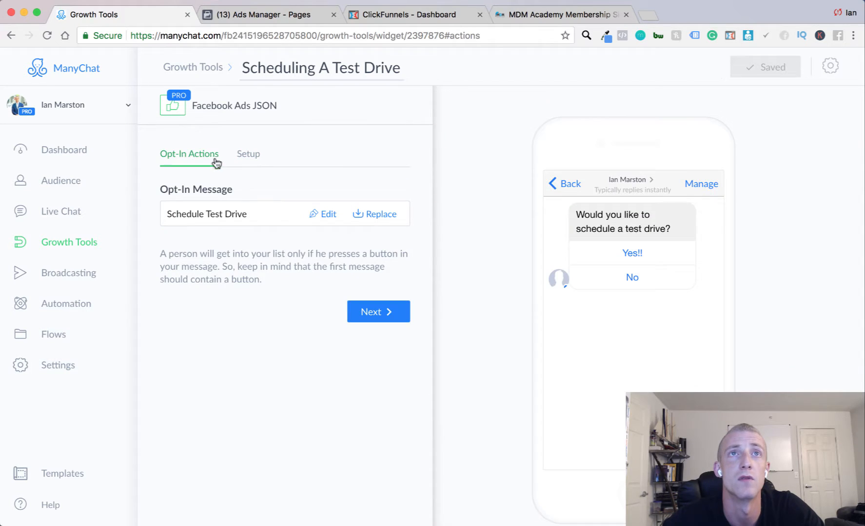
Step: Open the Schedule Test Drive opt-in message for editing and select the Confirmed step near the end of its flow
click(336, 215)
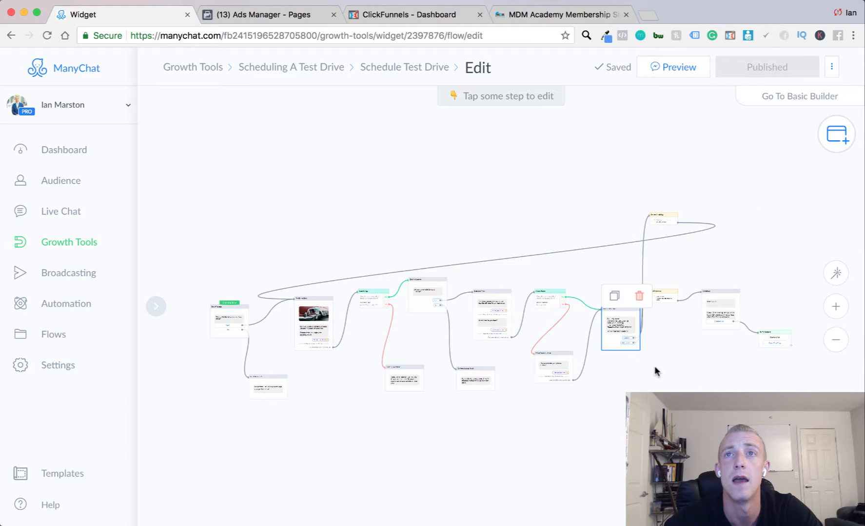
click(731, 320)
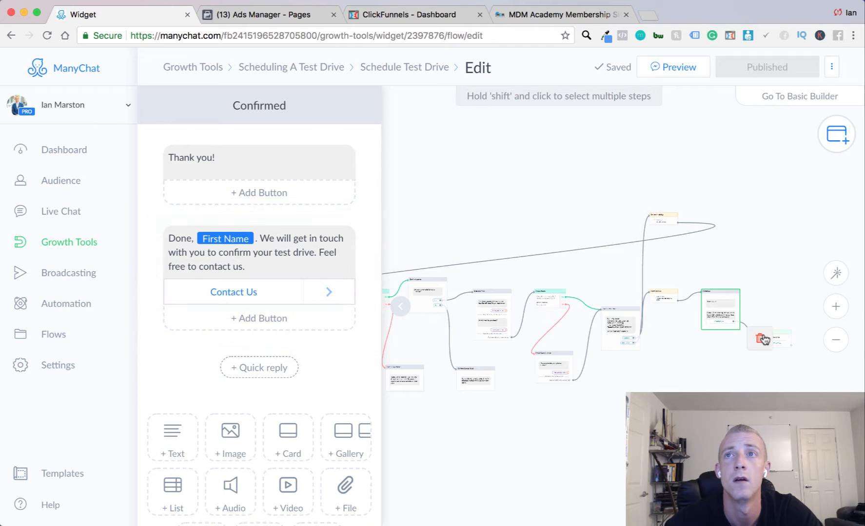
scroll(765, 339, down, 1)
click(836, 306)
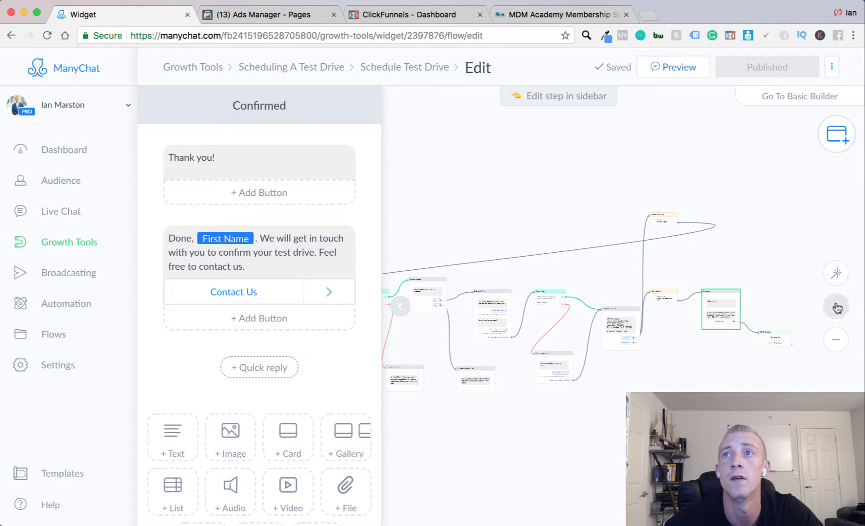
drag(726, 413, 478, 387)
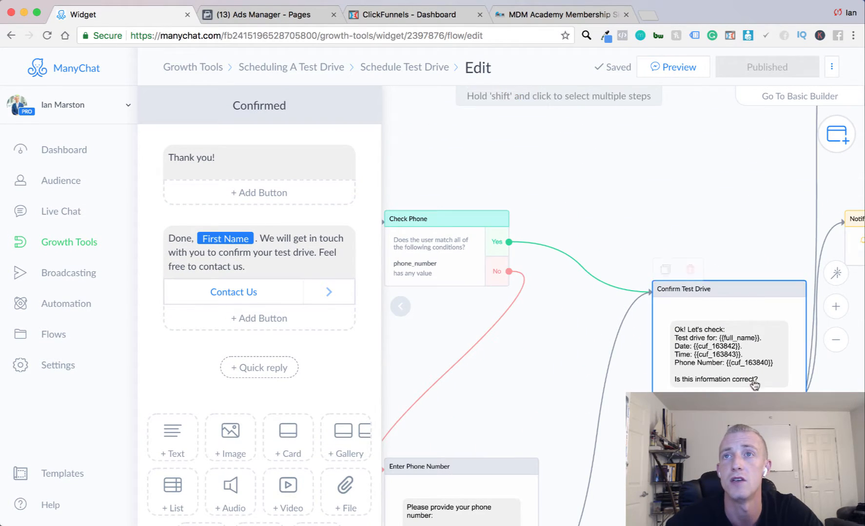
drag(759, 246, 295, 227)
drag(571, 352, 478, 354)
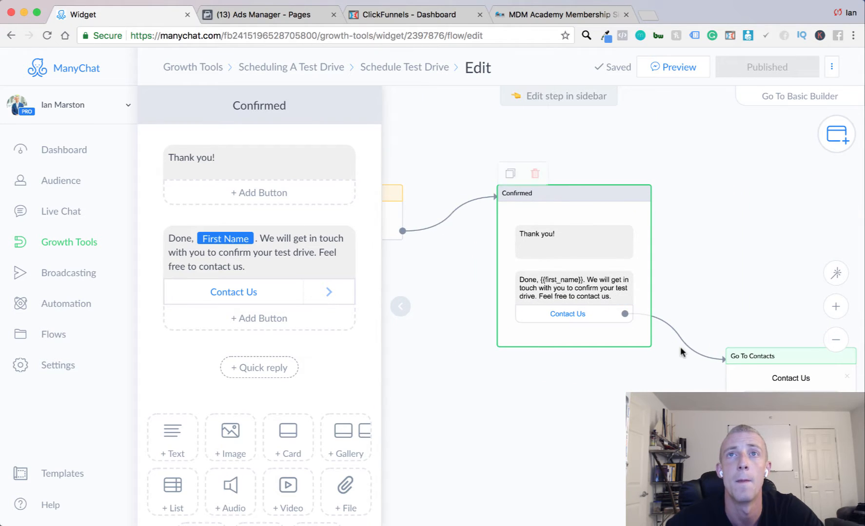
Step: Inspect the settings of the Contact Us button in the Confirmed step and the Go To Contacts step it leads to
click(612, 318)
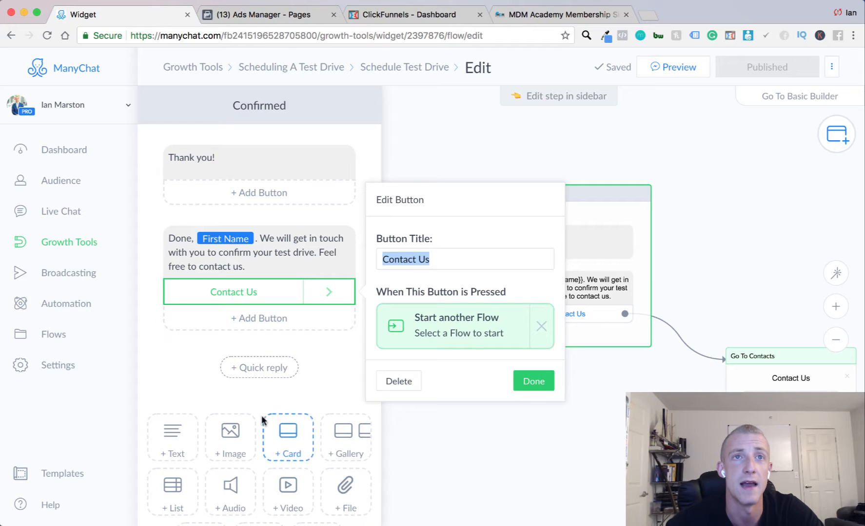
click(344, 376)
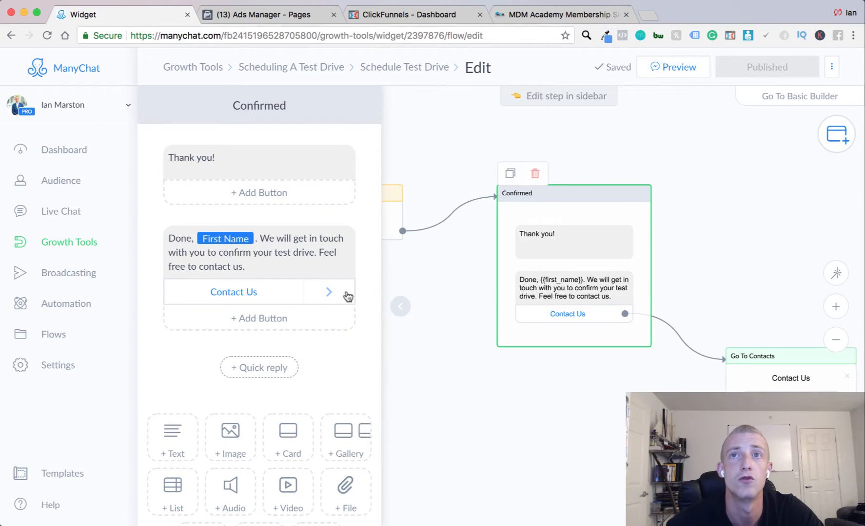
click(294, 303)
click(332, 290)
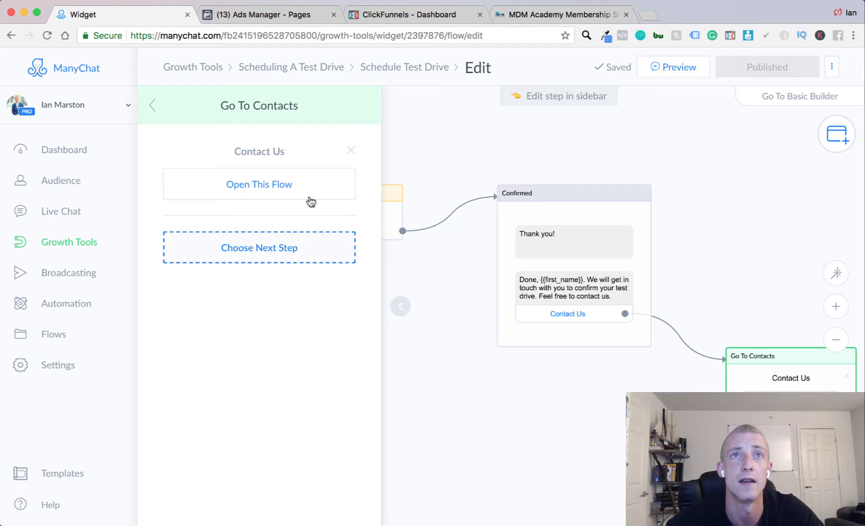
click(586, 270)
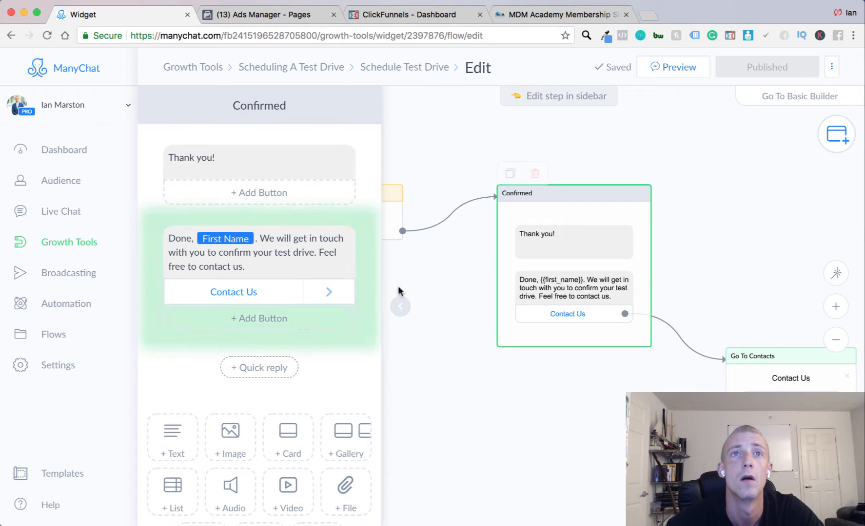
click(292, 293)
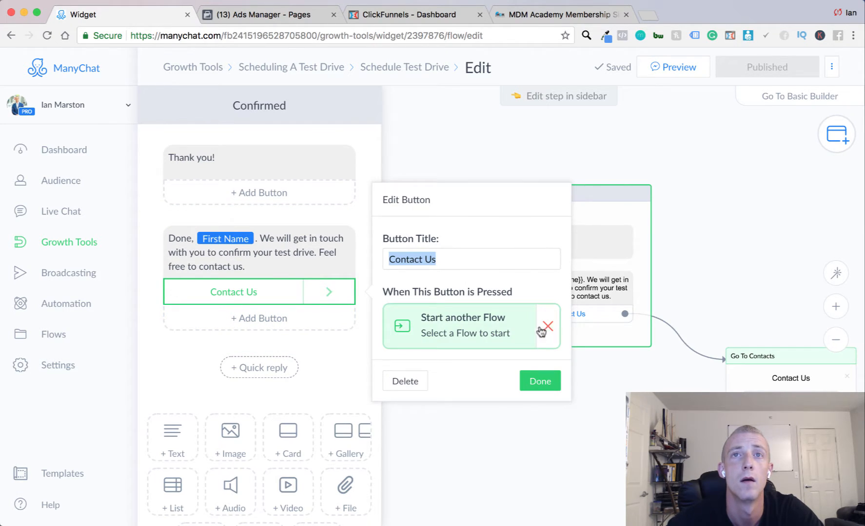
click(738, 277)
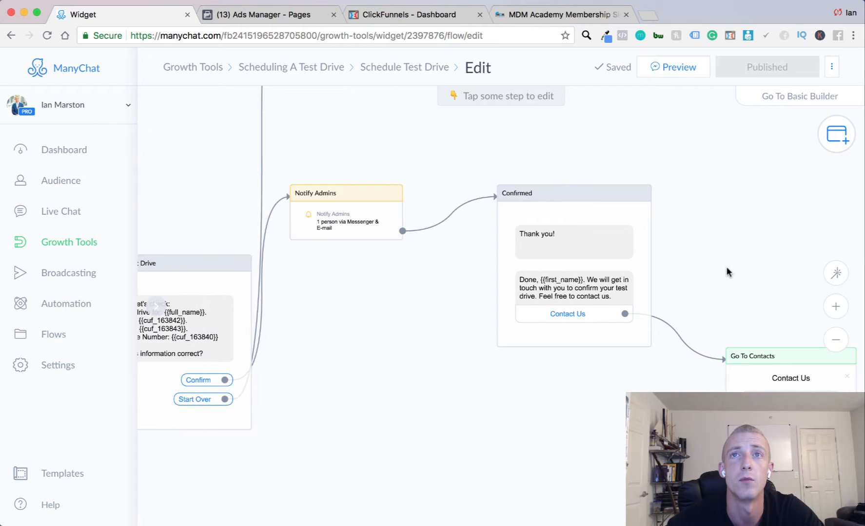
Step: Detach the Contact Us flow from the Go To Contacts step and delete that step
click(763, 384)
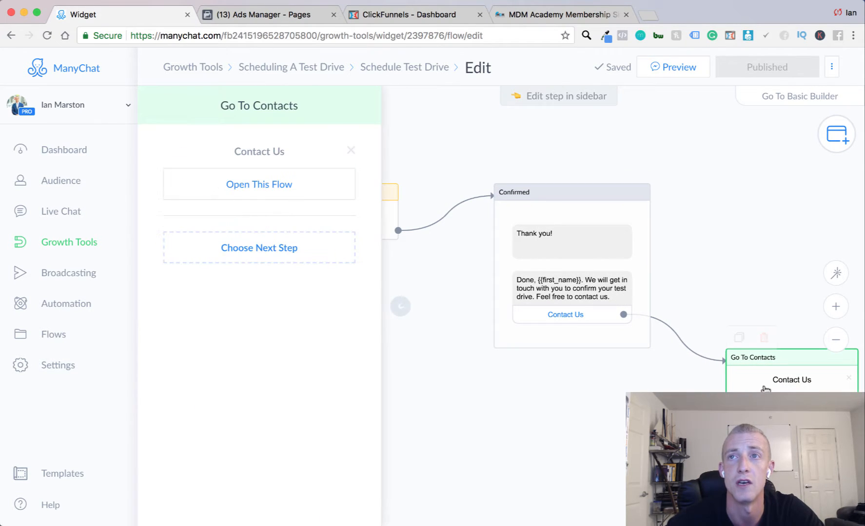
click(350, 150)
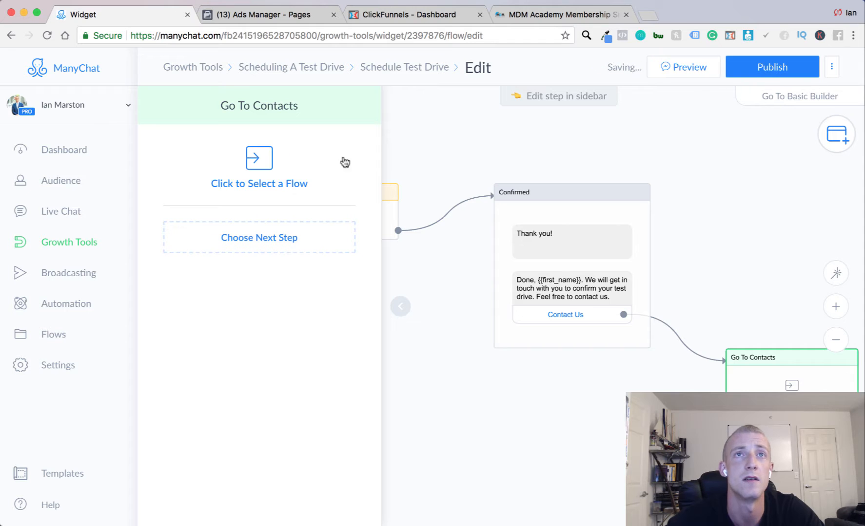
click(254, 171)
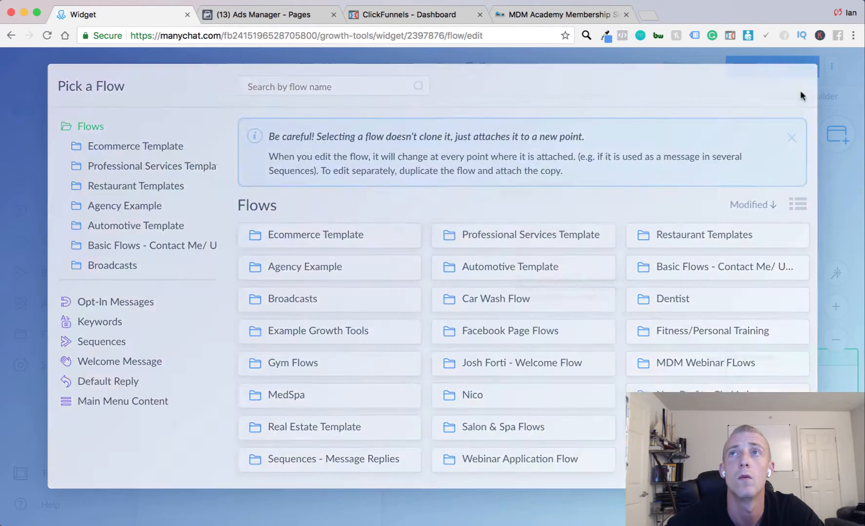
click(800, 89)
mouse_move(788, 385)
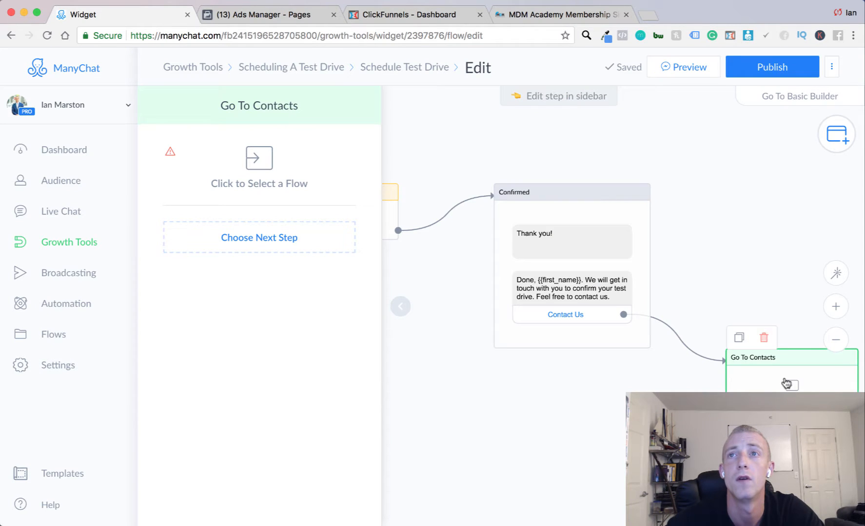
click(765, 337)
Step: Set the Confirmed step's Contact Us button to open a website and attach an additional Perform Actions step to it
click(594, 315)
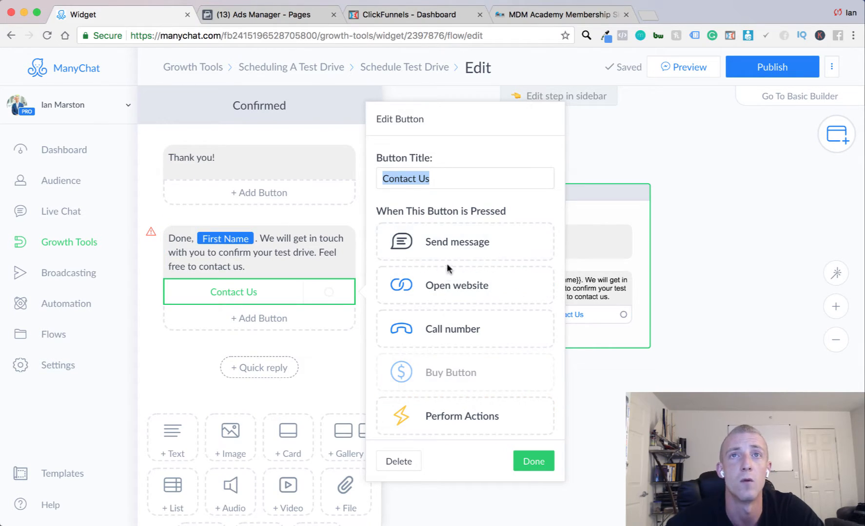
click(454, 295)
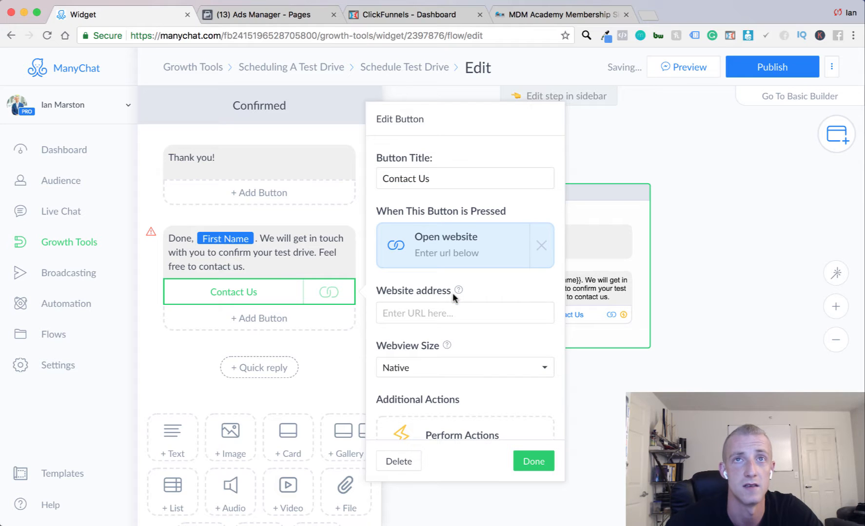
scroll(468, 391, down, 1)
click(463, 424)
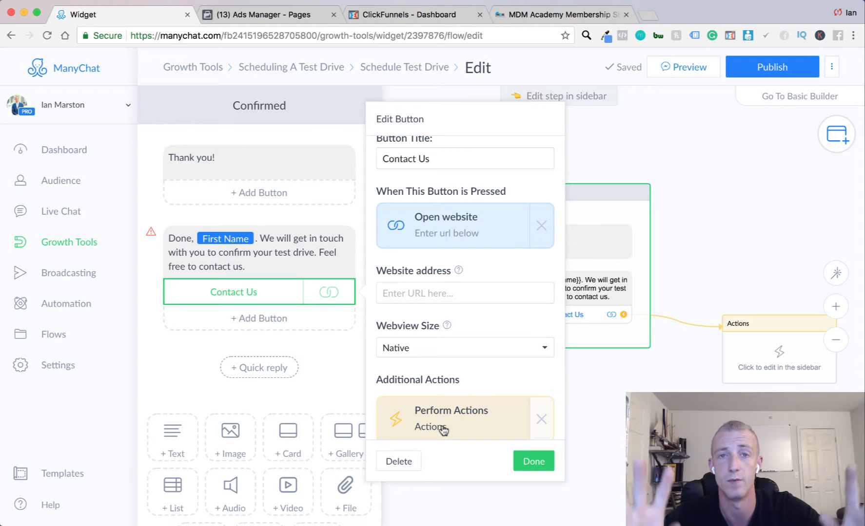
click(465, 423)
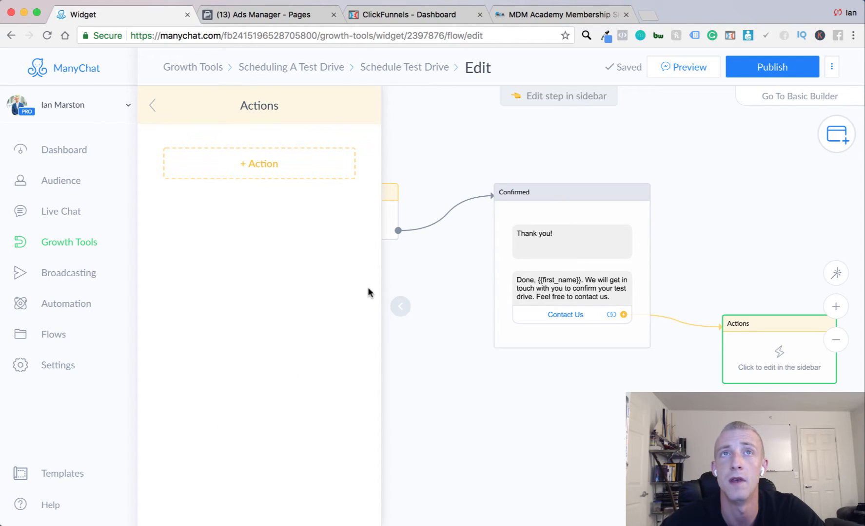
Step: Add a Subscribe to Sequence action for the Training Test sequence to the Contact Us button's Actions step
click(258, 163)
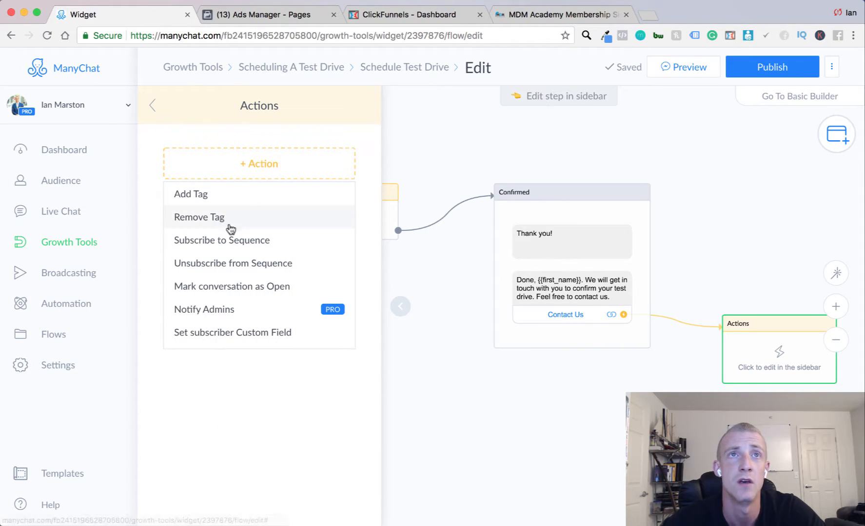
click(240, 241)
click(257, 184)
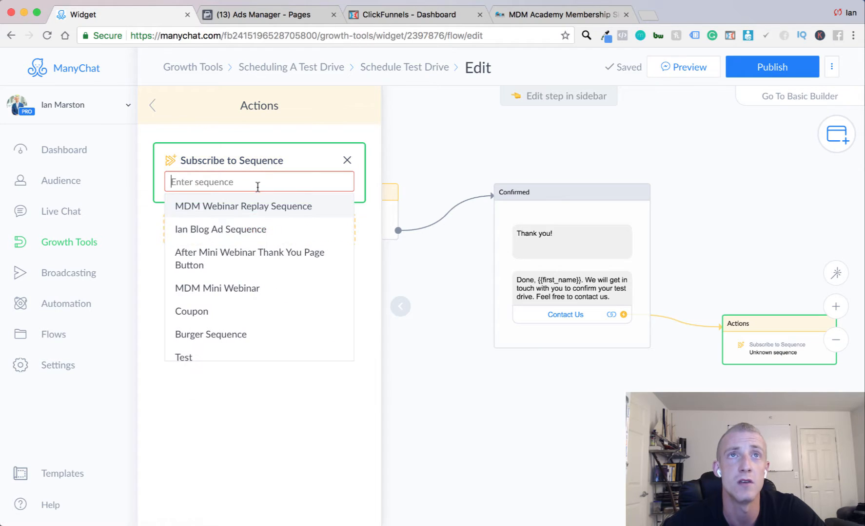
scroll(245, 327, down, 5)
click(234, 350)
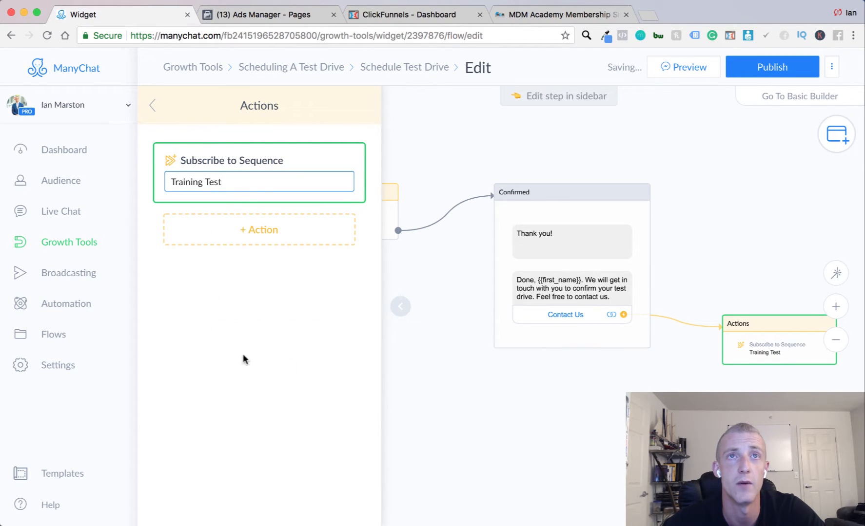
click(315, 330)
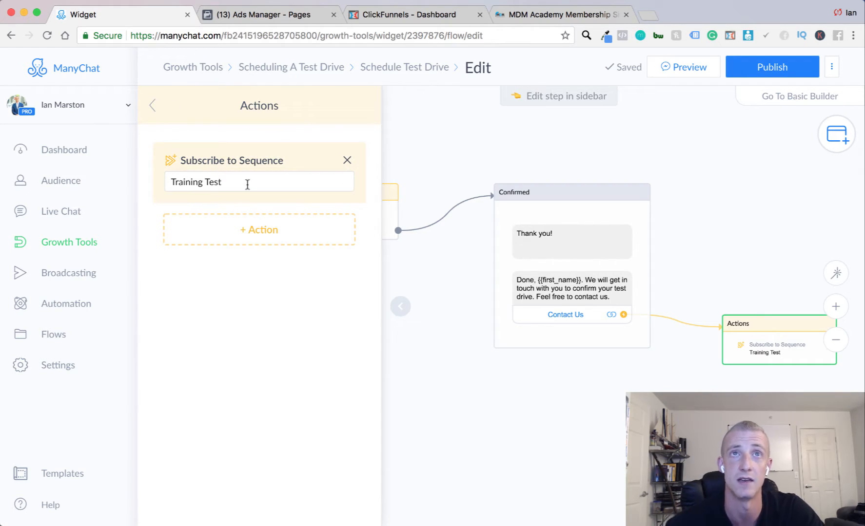
Step: Go to the list of automation sequences and open the Training Test sequence
click(68, 310)
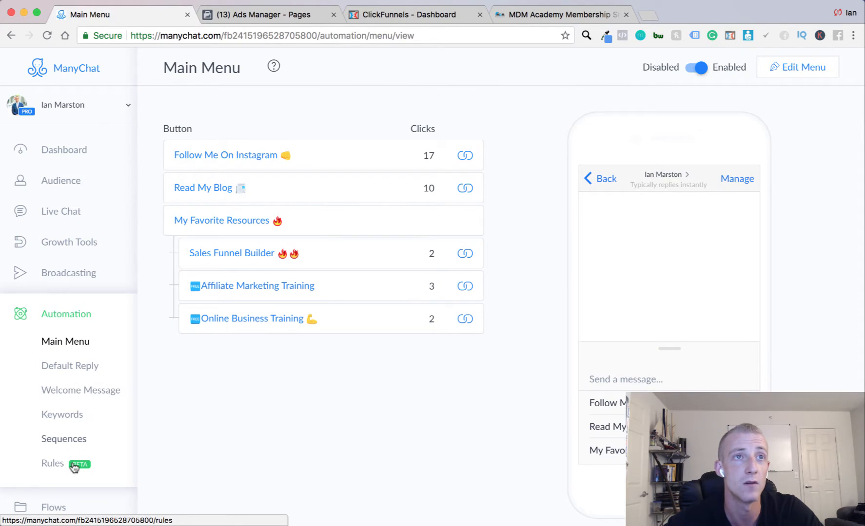
click(73, 439)
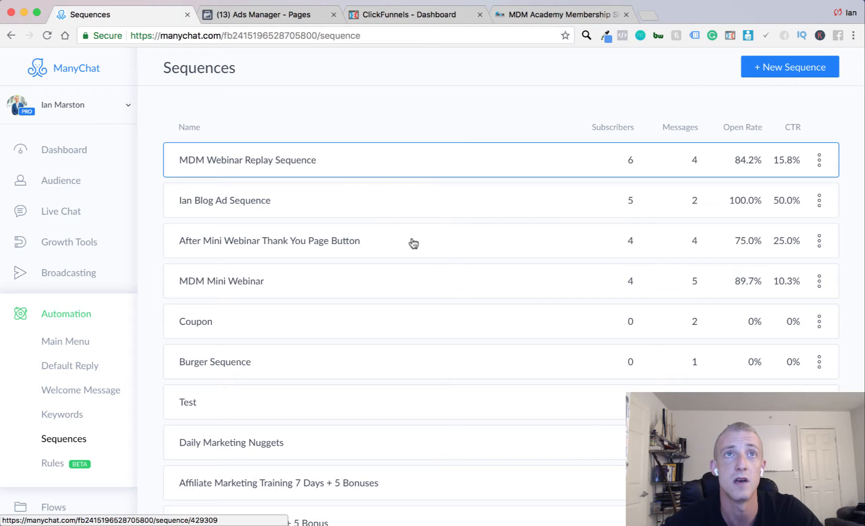
scroll(390, 341, down, 3)
click(329, 470)
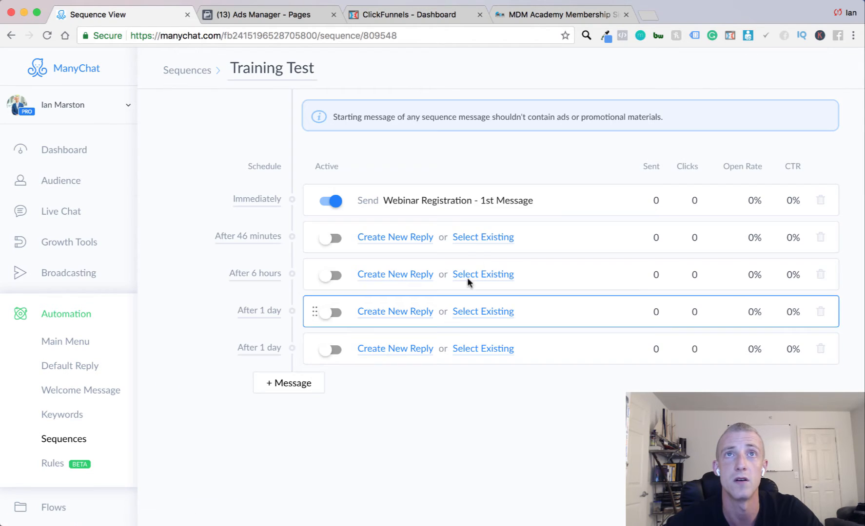
Step: Create a new reply for the sequence message scheduled after 46 minutes and enter "YOOO!!" as its text
click(385, 238)
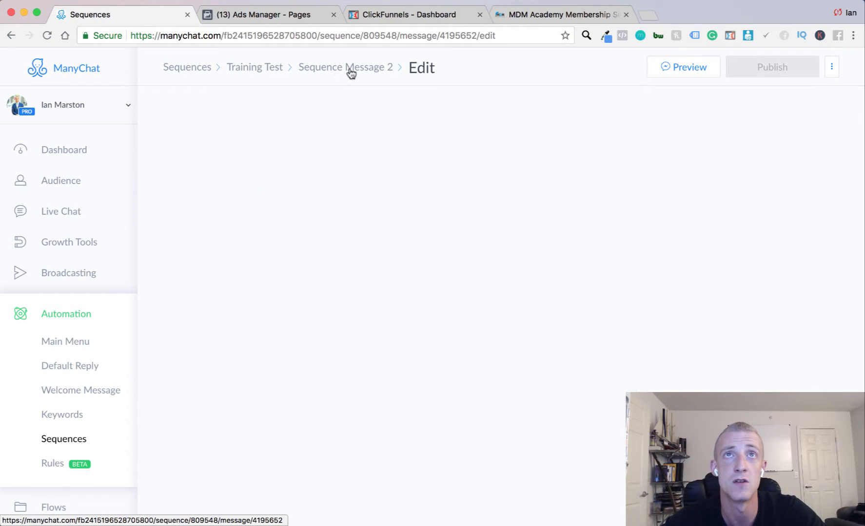
click(362, 70)
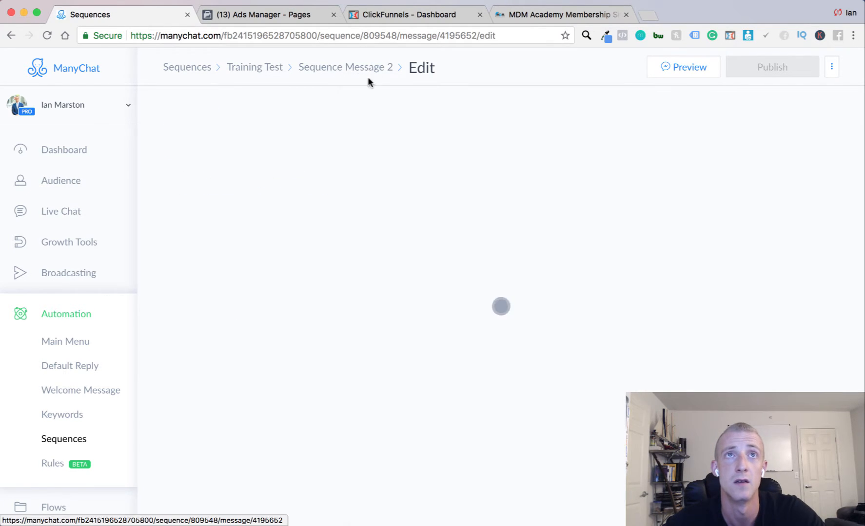
click(438, 190)
click(445, 165)
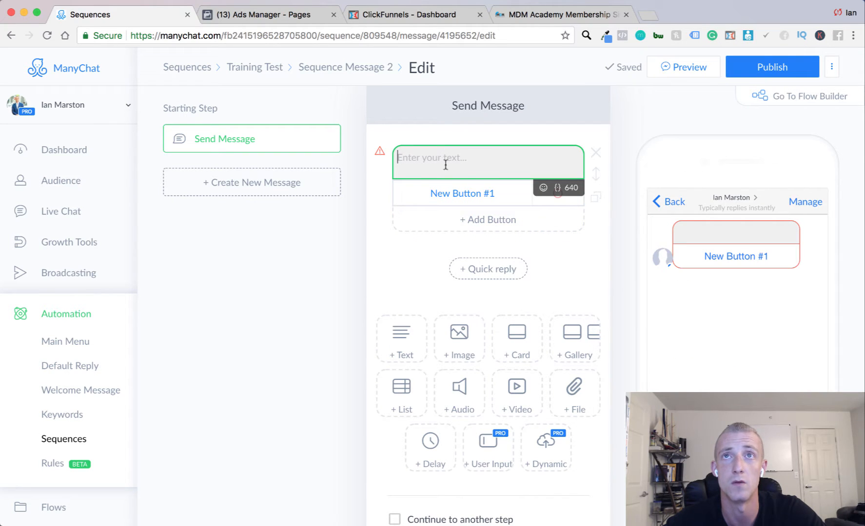
text(Hey)
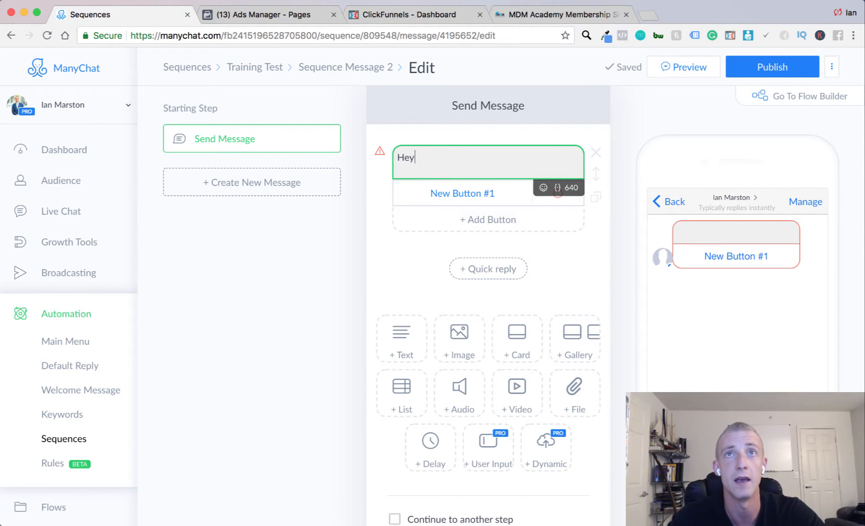
key(BackSpace)
key(BackSpace)
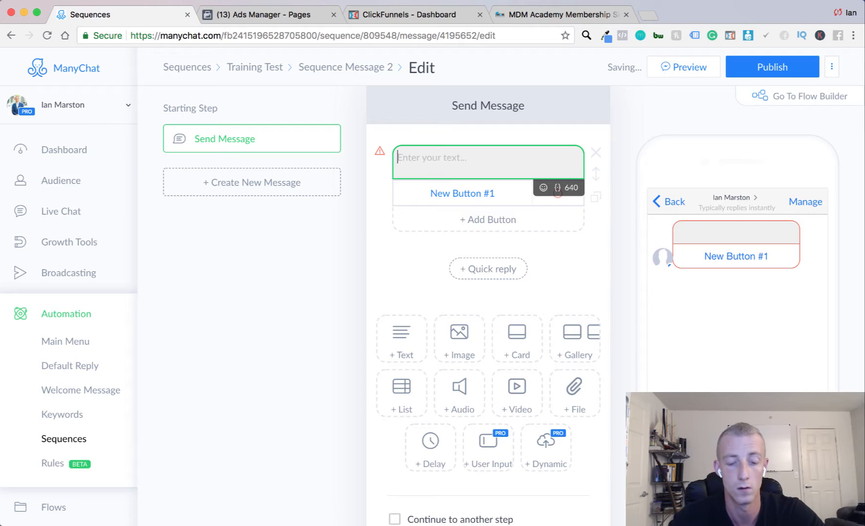
text(YOOO!!)
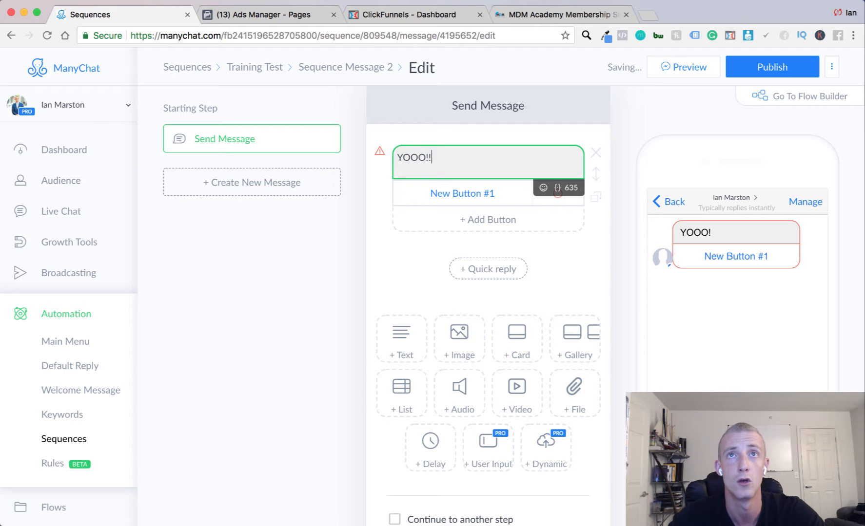
Step: Personalise the greeting text by inserting the First Name variable after "YOOO", followed by "!!'"
key(BackSpace)
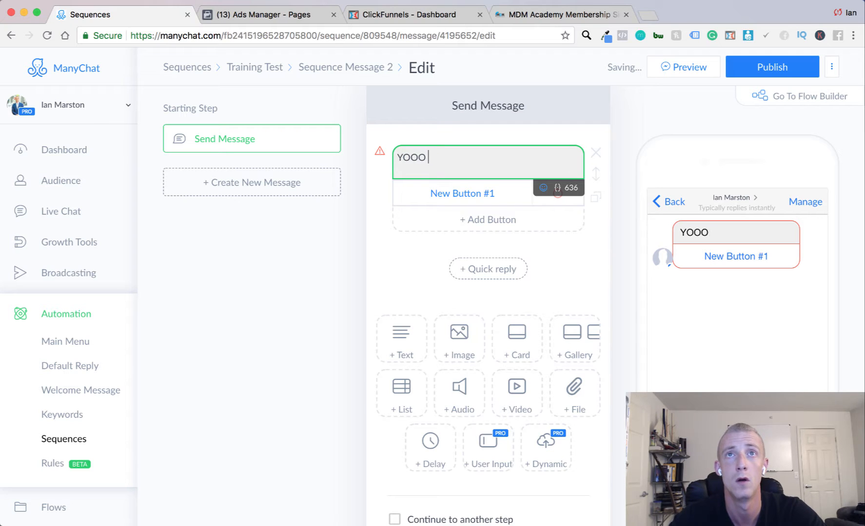
click(558, 187)
click(429, 215)
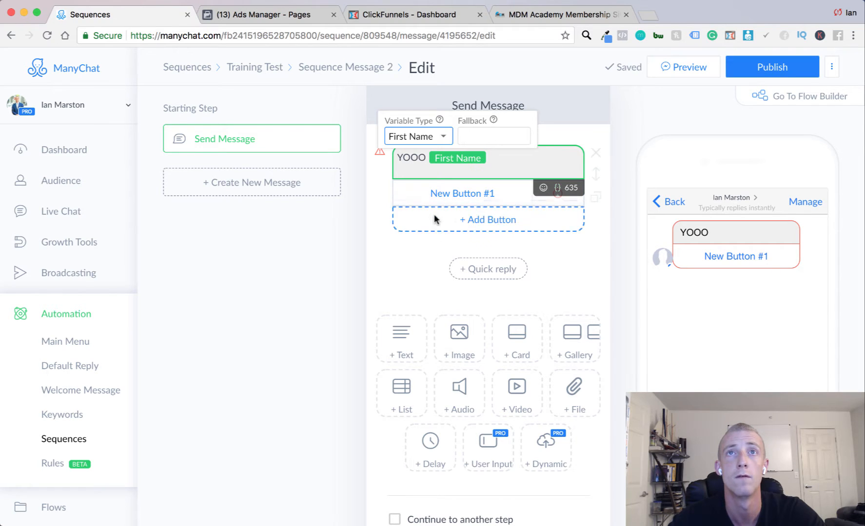
click(495, 157)
text(!!')
key(Return)
key(Return)
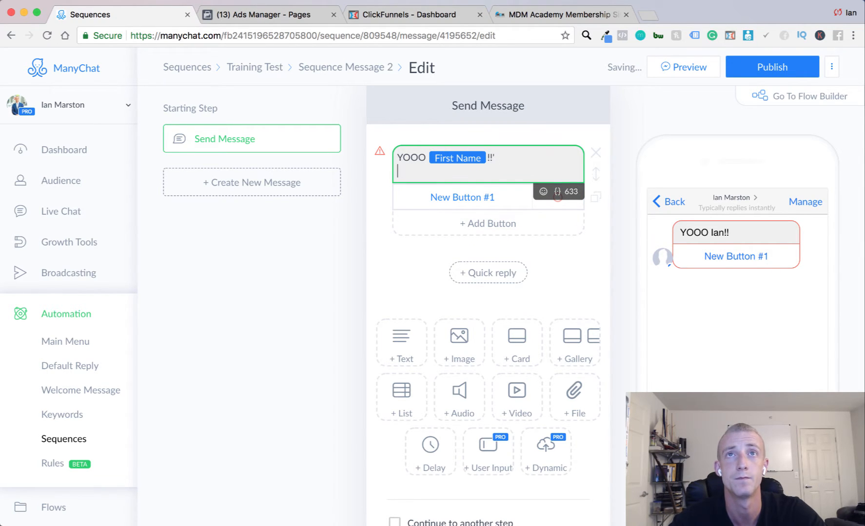
key(BackSpace)
key(BackSpace)
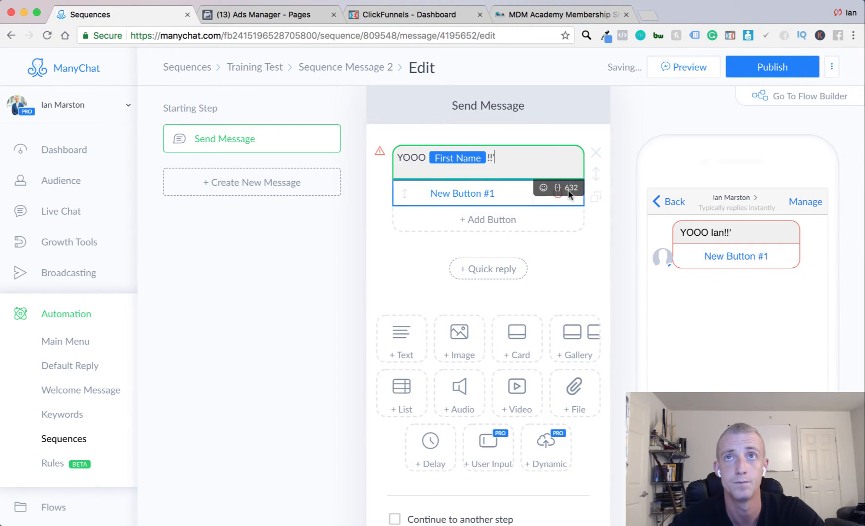
Step: Remove all buttons from the greeting text block
click(465, 215)
click(468, 193)
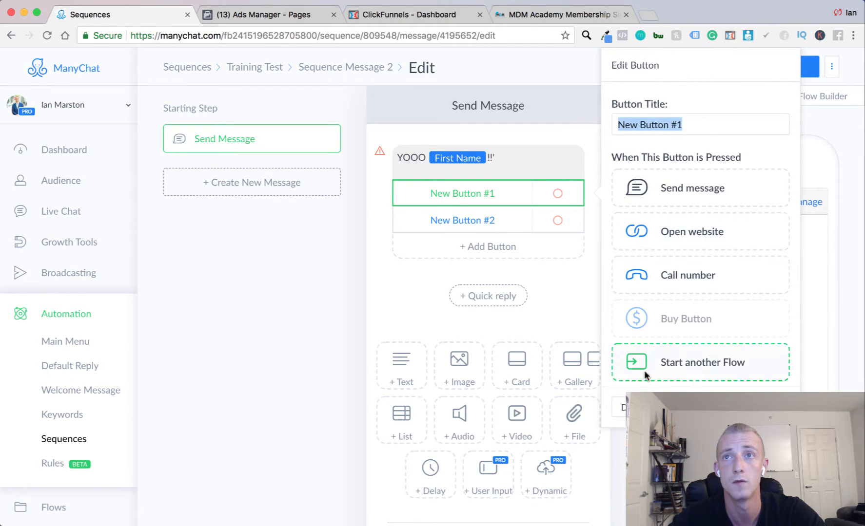
click(621, 407)
click(526, 199)
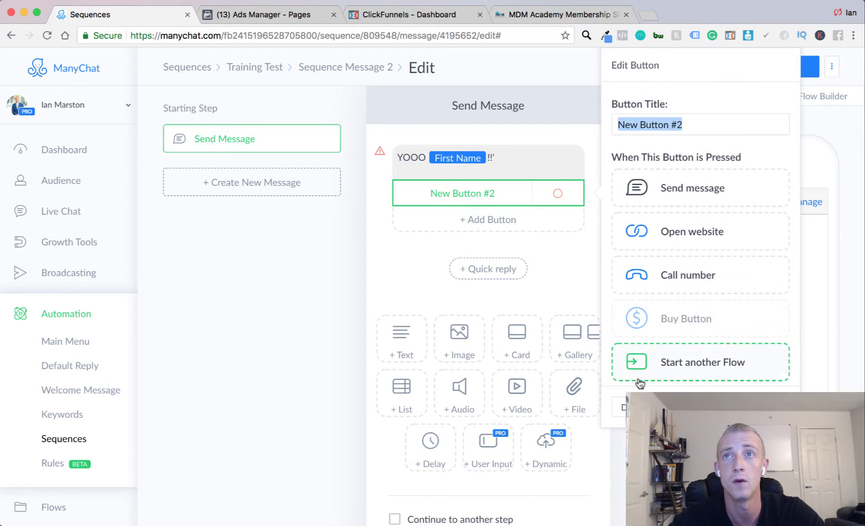
click(619, 406)
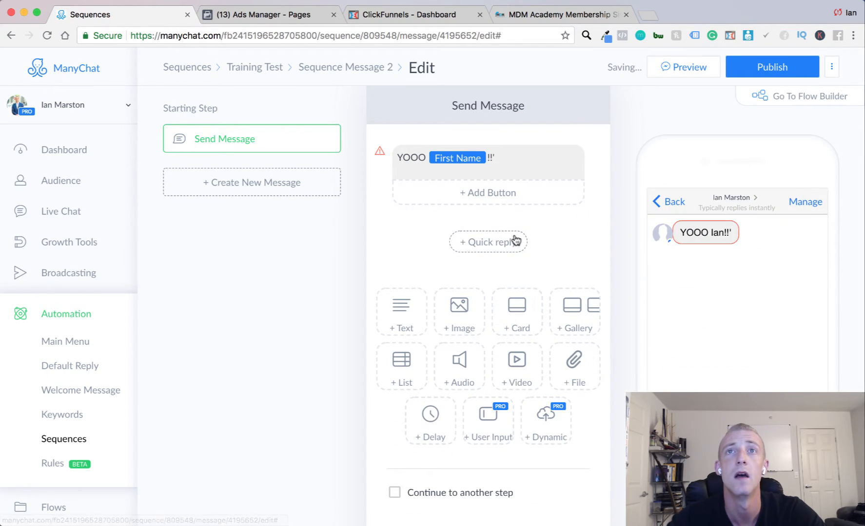
Step: Add a second text block reading "What an awesome webinar right?!", followed by a blank line
click(408, 328)
click(457, 237)
text(Wh)
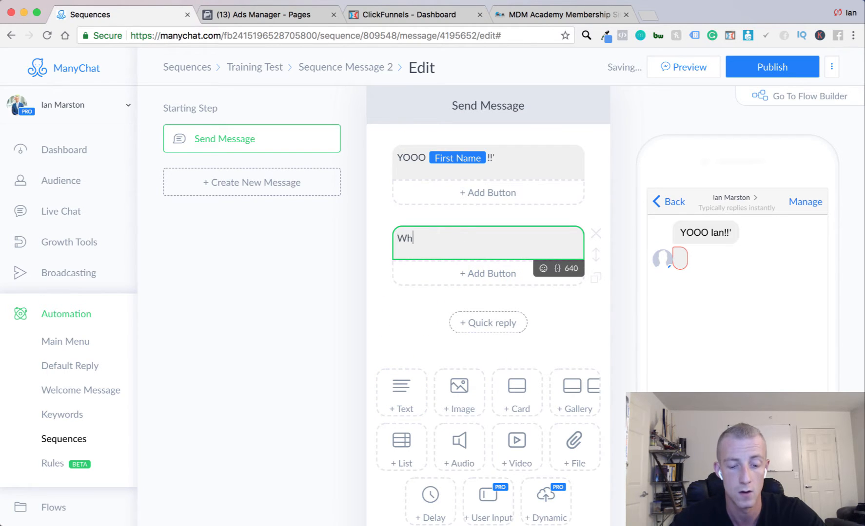
text(at an awe)
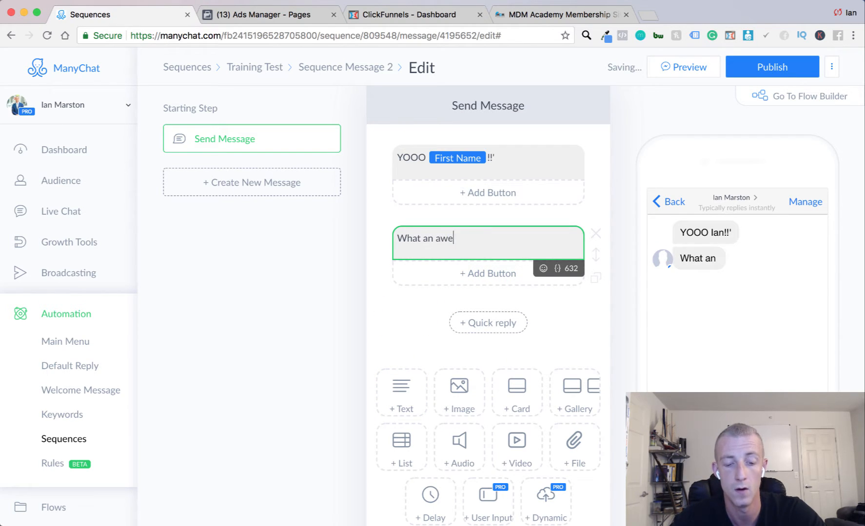
text(some webinar)
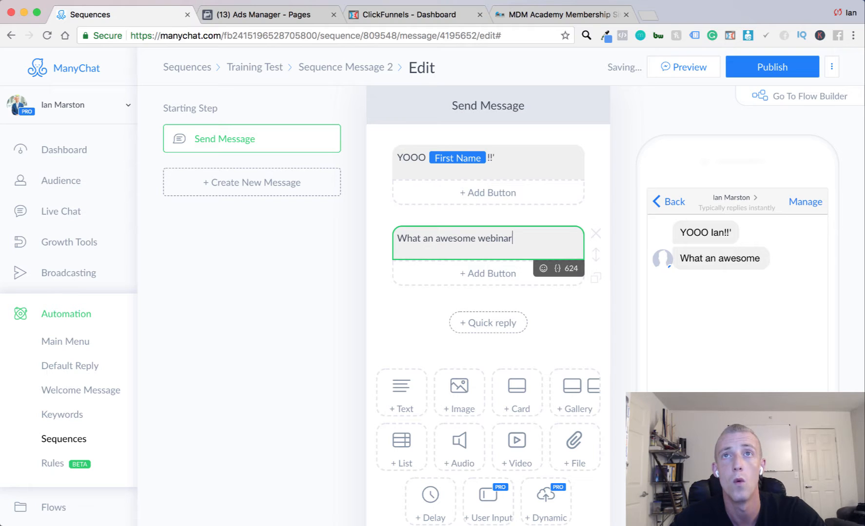
text(??)
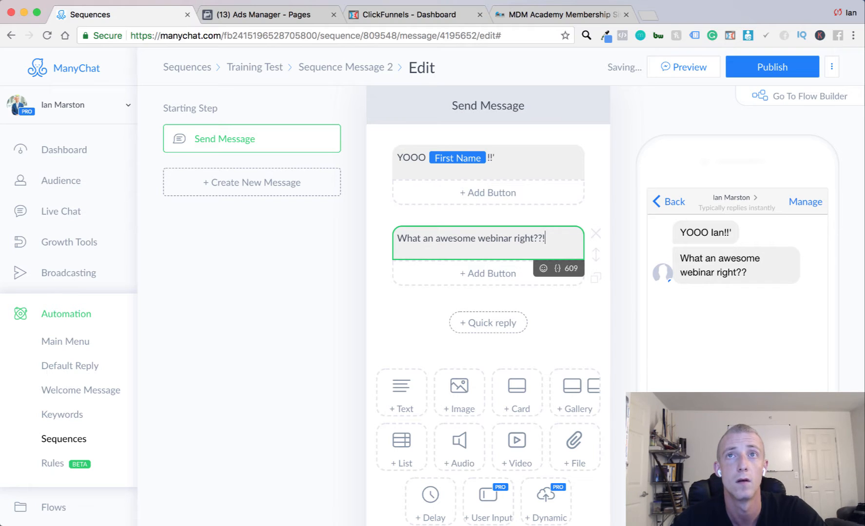
key(Return)
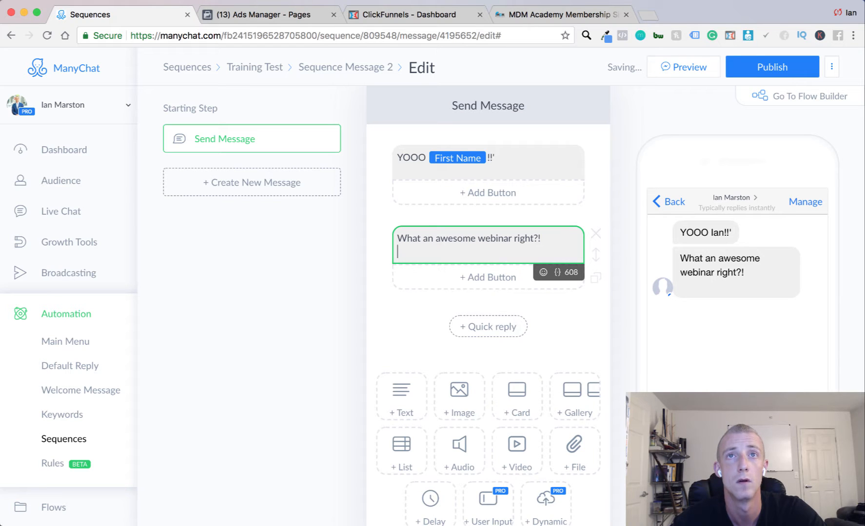
key(Return)
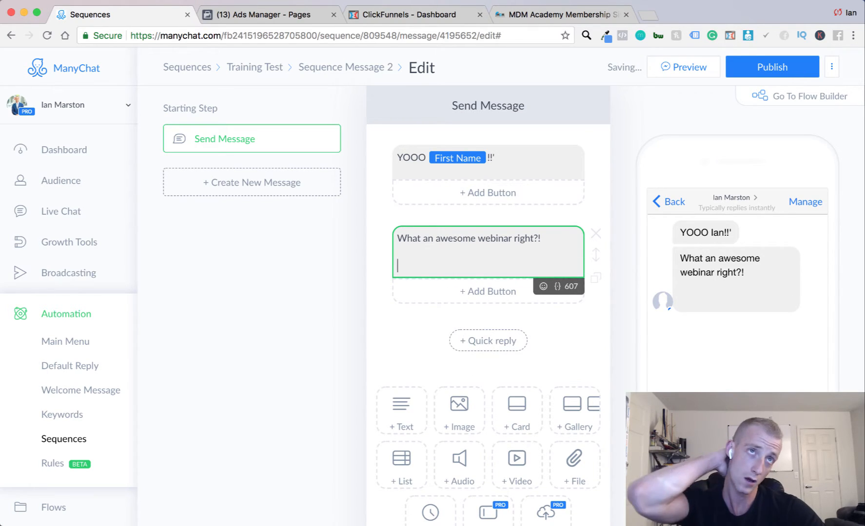
text(I noticed)
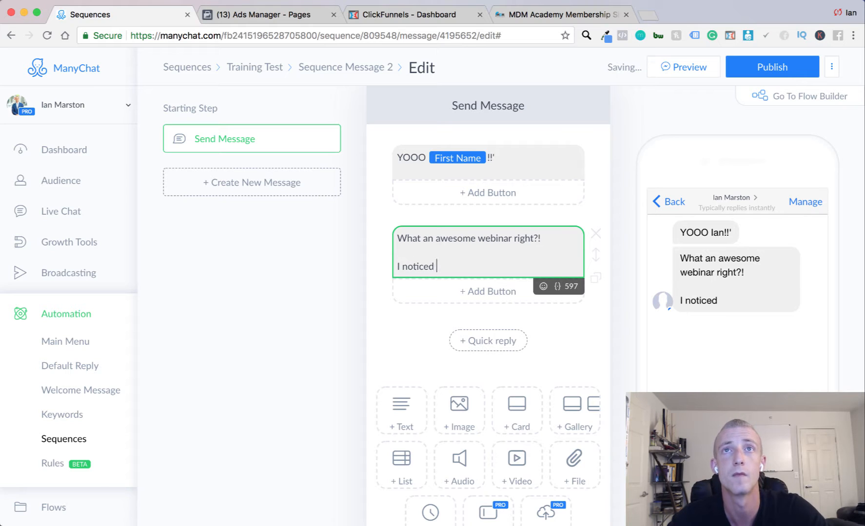
click(414, 152)
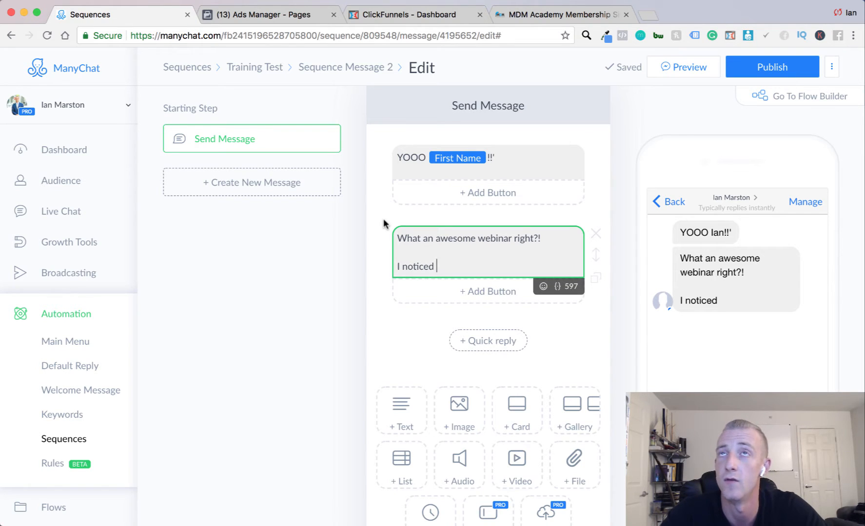
key(BackSpace)
key(BackSpace)
key(BackSpace)
key(BackSpace)
key(BackSpace)
key(BackSpace)
key(BackSpace)
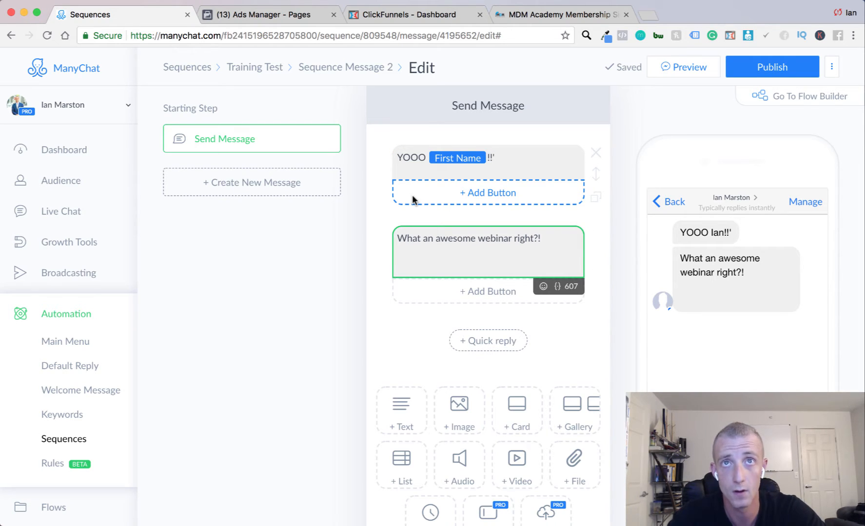
Step: Enter "Is there anything I can help you with?" below the webinar line in the second text block
text(Is the)
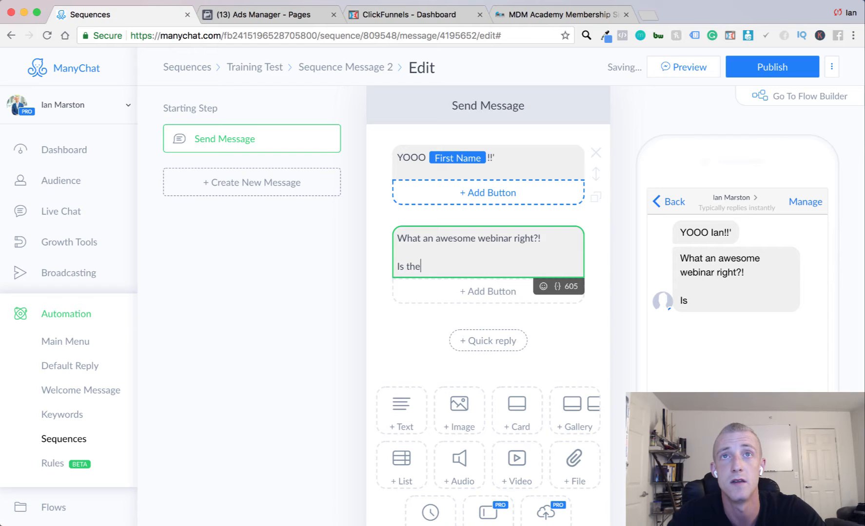
text(re anything I c)
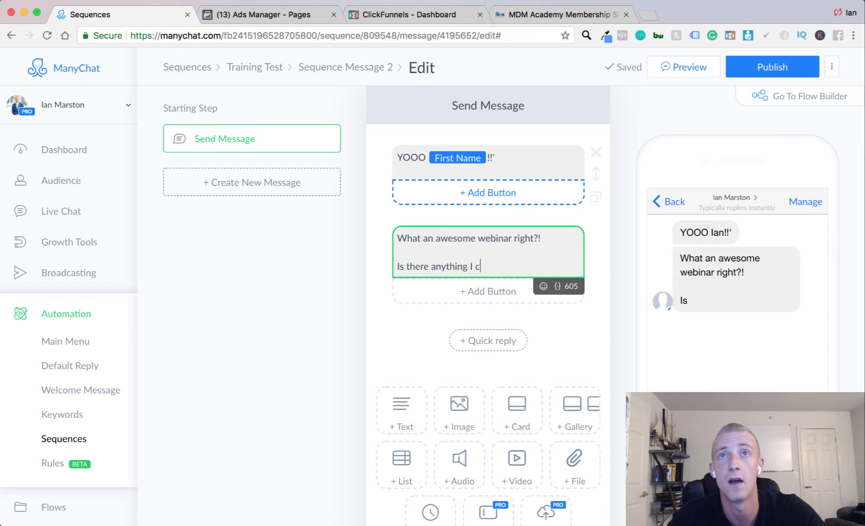
text(an He)
key(BackSpace)
key(BackSpace)
text(hekp)
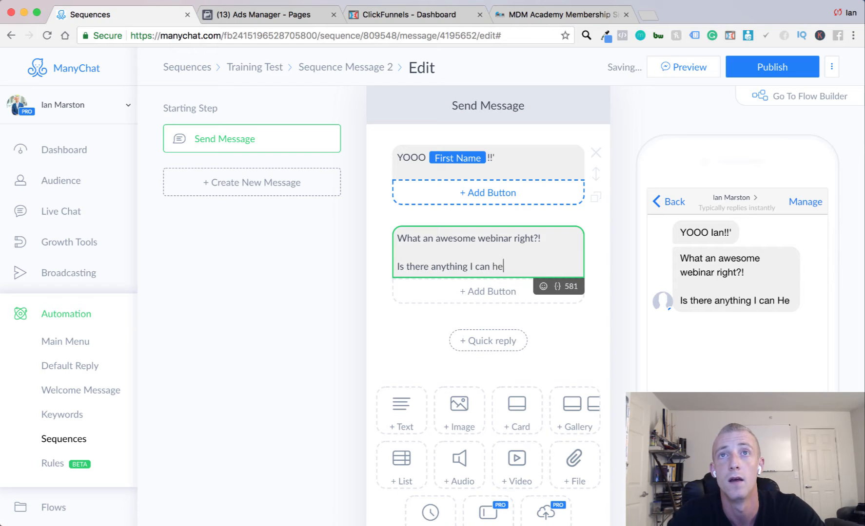
key(BackSpace)
key(BackSpace)
key(BackSpace)
text(lp yo)
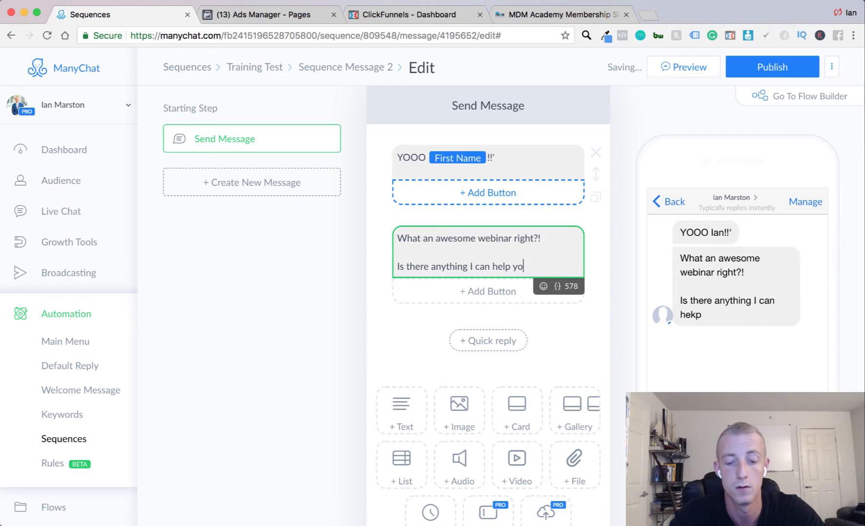
text(u with?)
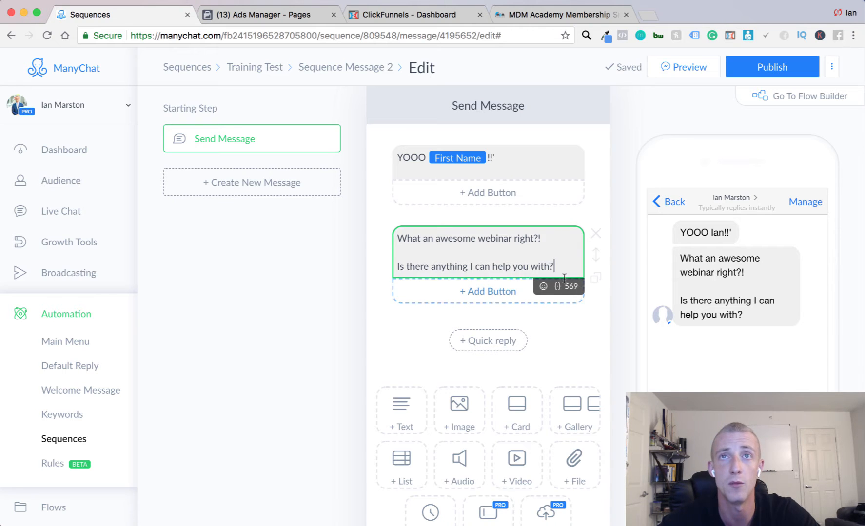
Step: Add a button titled "Affiliate Marketing" to the webinar text block
click(493, 290)
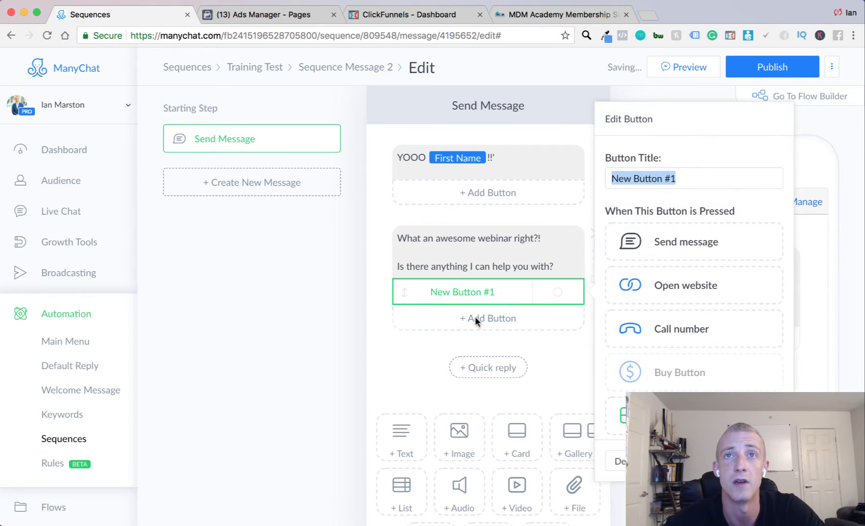
text(Aff)
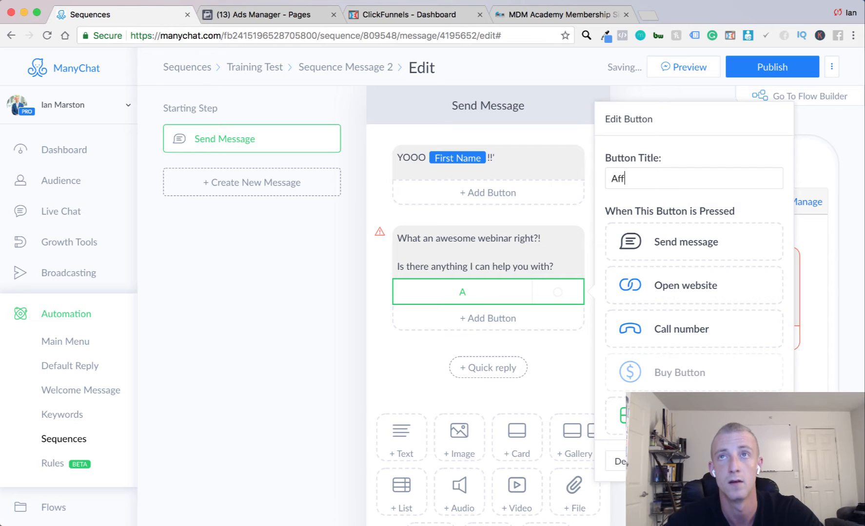
text(iliate MArk)
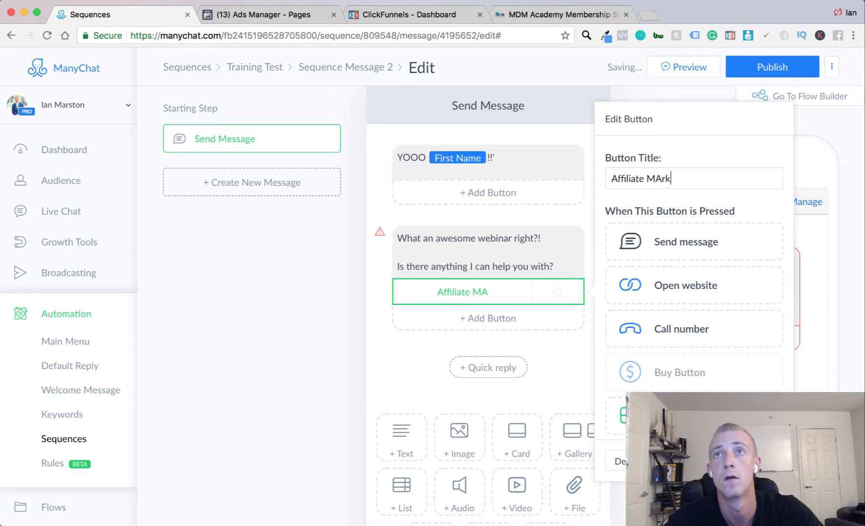
key(BackSpace)
key(BackSpace)
key(BackSpace)
text(arketing)
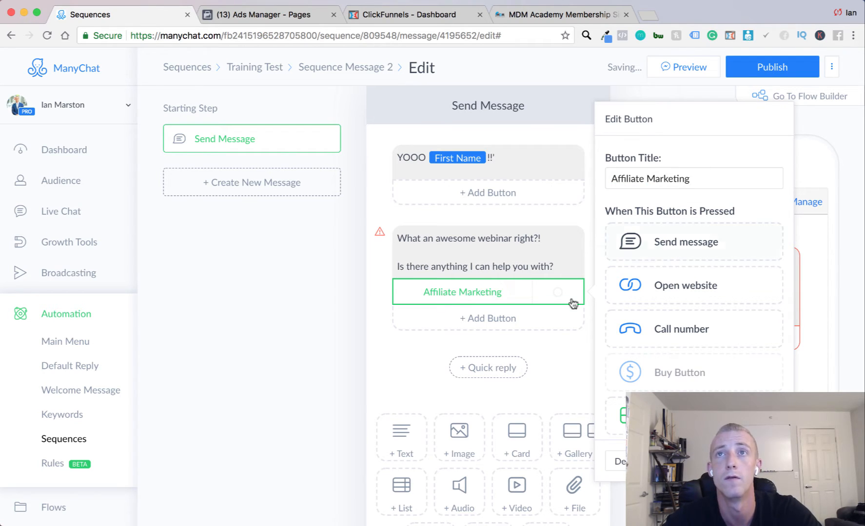
Step: Add a second button titled "Building An Agency" to the webinar text block
click(495, 317)
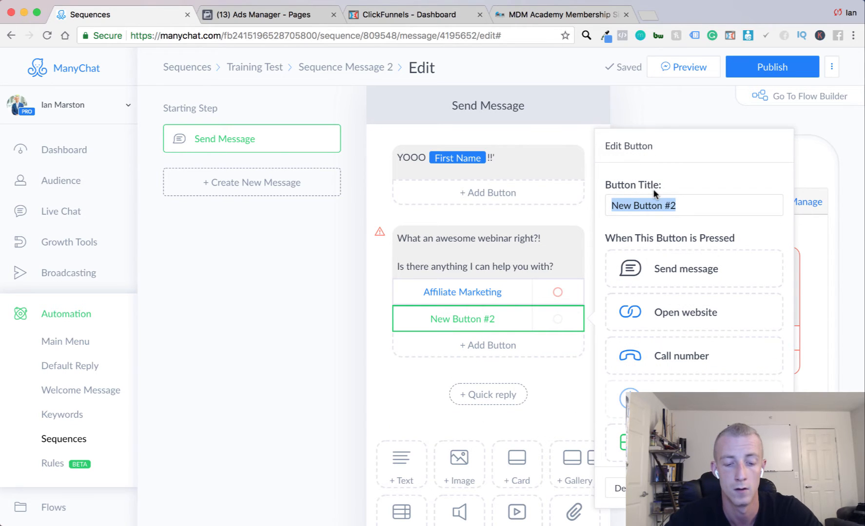
text(Building )
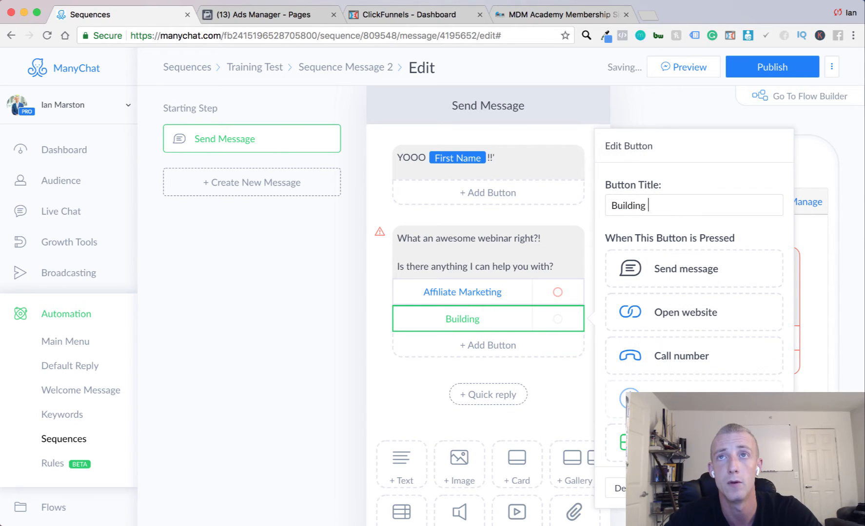
text(An Agency)
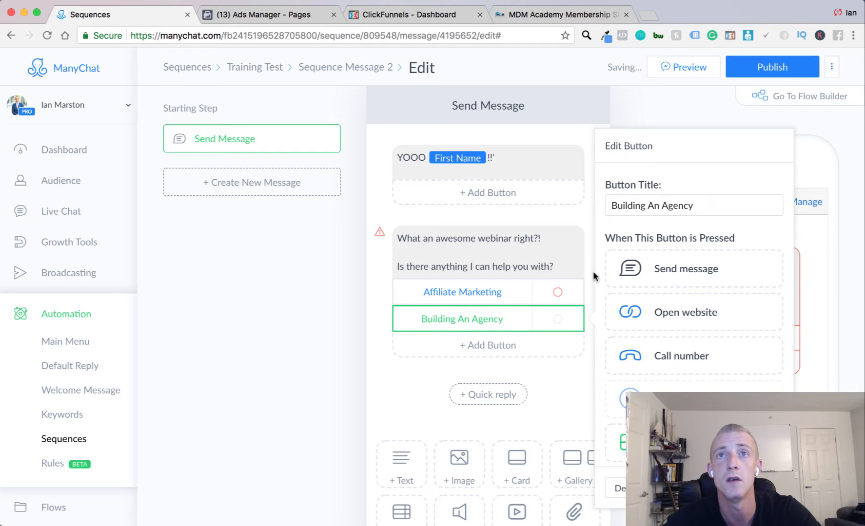
Step: Add a third button titled "High Ticket Sales" to the webinar text block
click(488, 350)
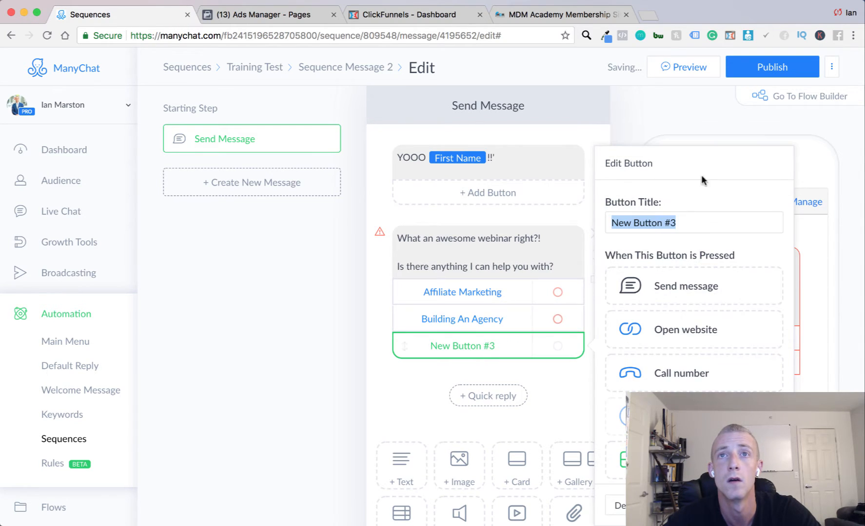
text(Hight Ti)
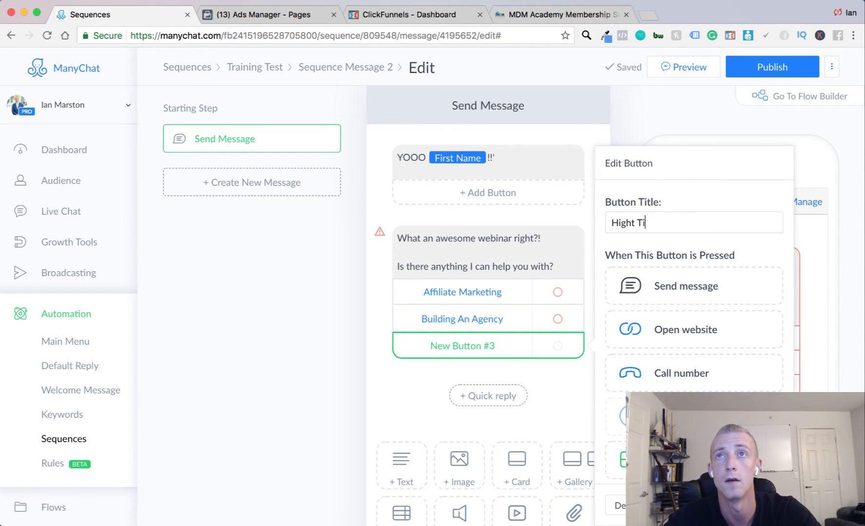
key(BackSpace)
key(BackSpace)
key(BackSpace)
key(BackSpace)
text(Ticket )
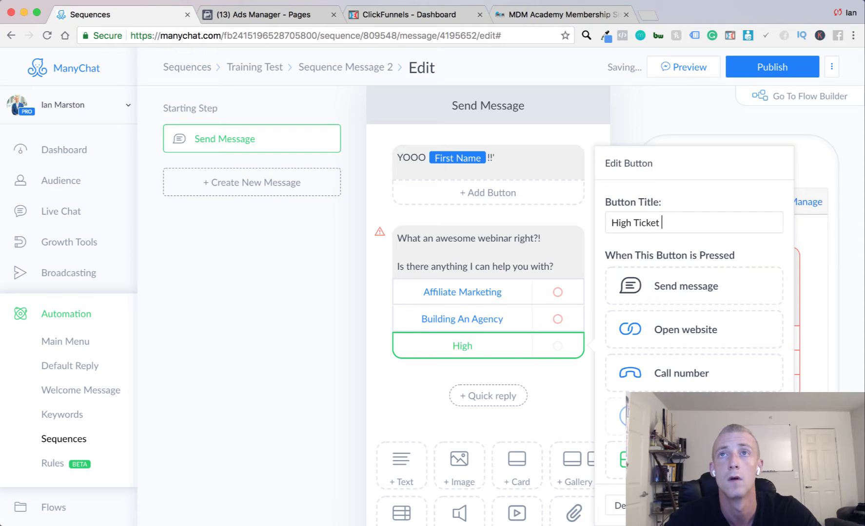
text(Sales)
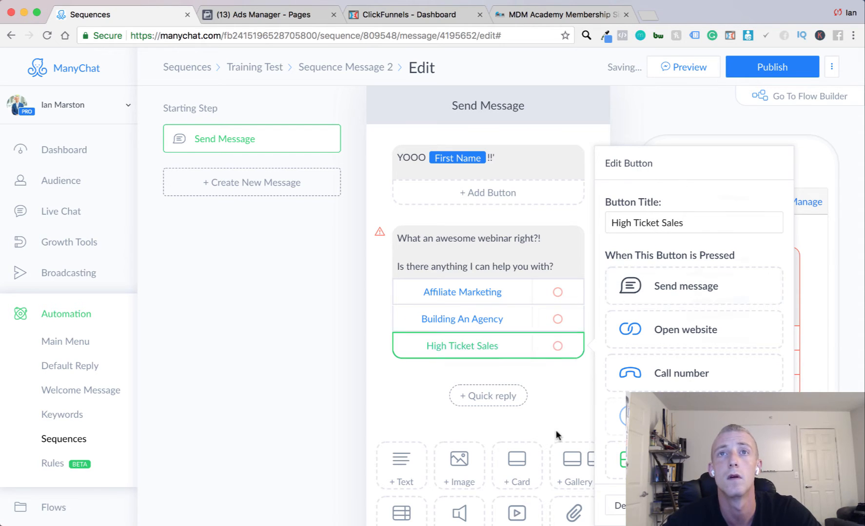
click(557, 433)
Step: Extend the question in the second text block to "Is there anything I can help you with from the webinar you just watched?"
click(540, 267)
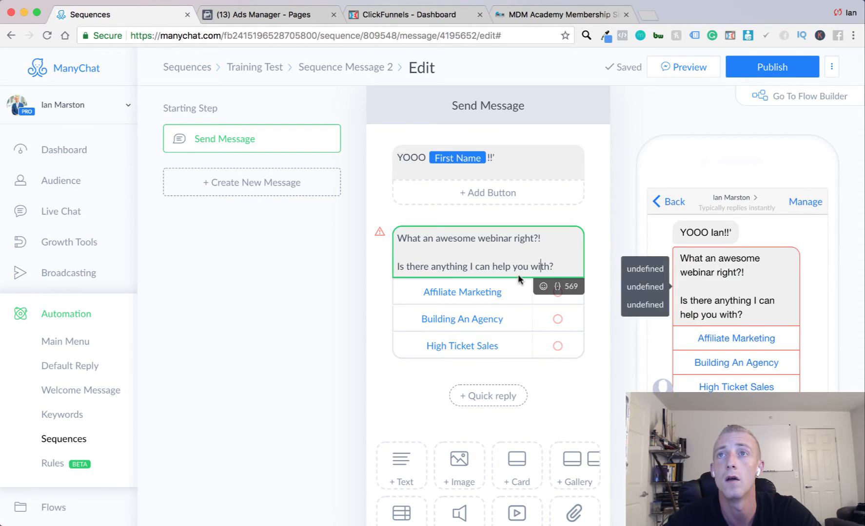
text(from thge)
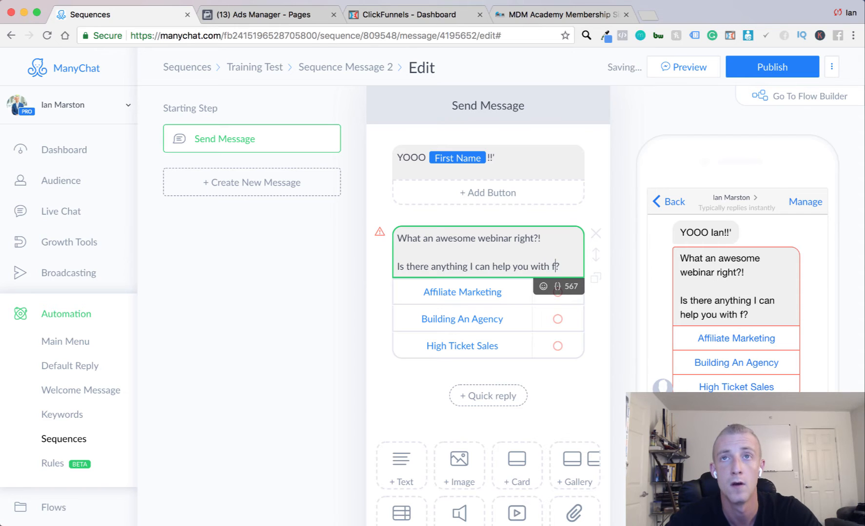
key(BackSpace)
key(BackSpace)
key(BackSpace)
key(BackSpace)
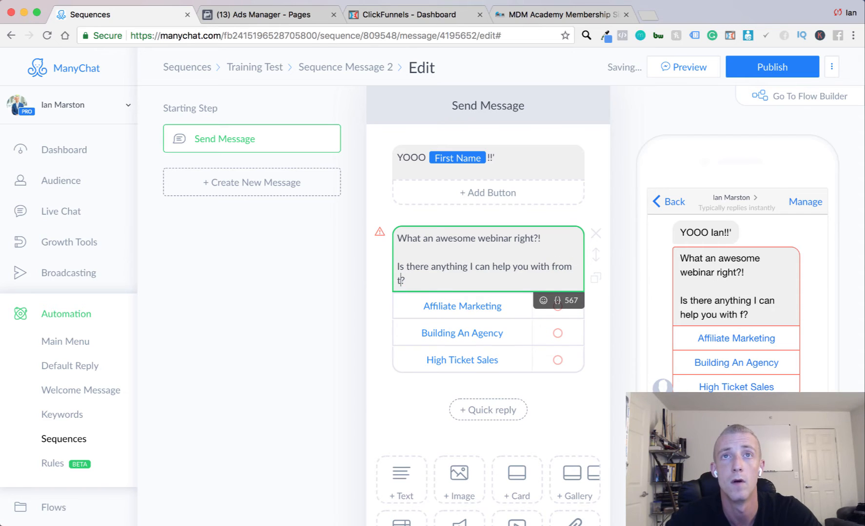
text(he webin)
text(ar you just w)
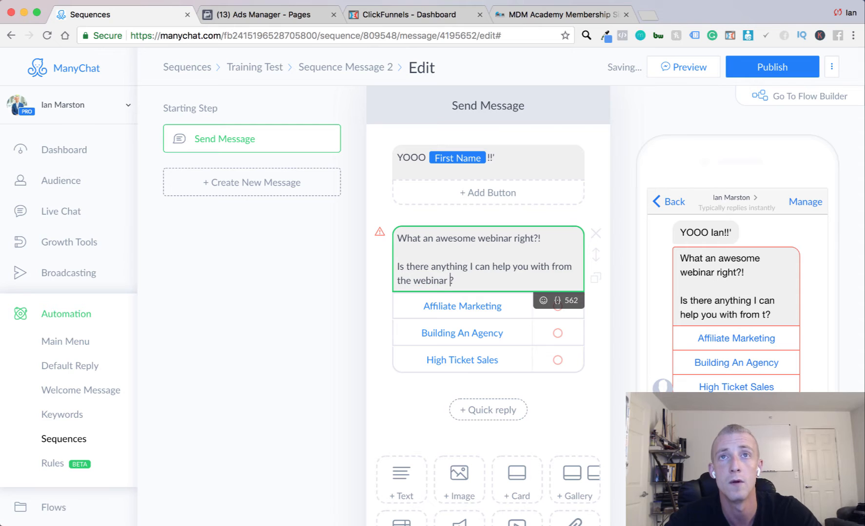
text(atched)
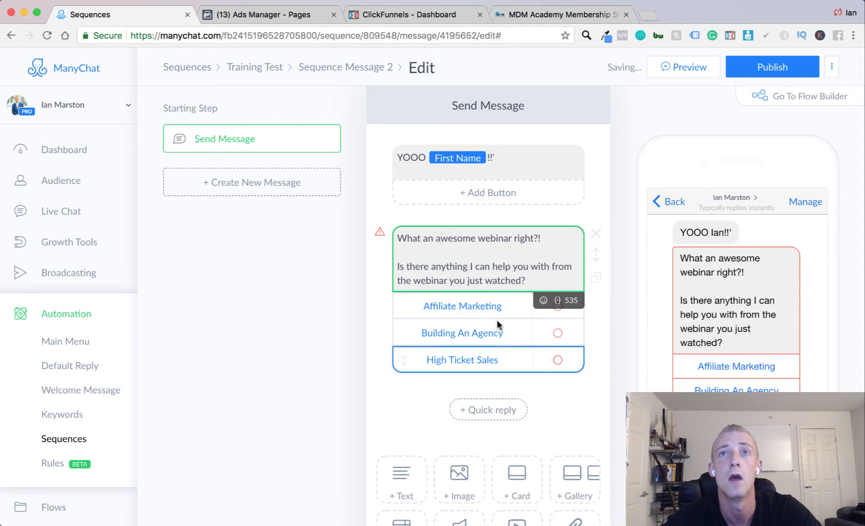
Step: Set the Affiliate Marketing, Building An Agency and High Ticket Sales buttons to each send their own new message
click(527, 314)
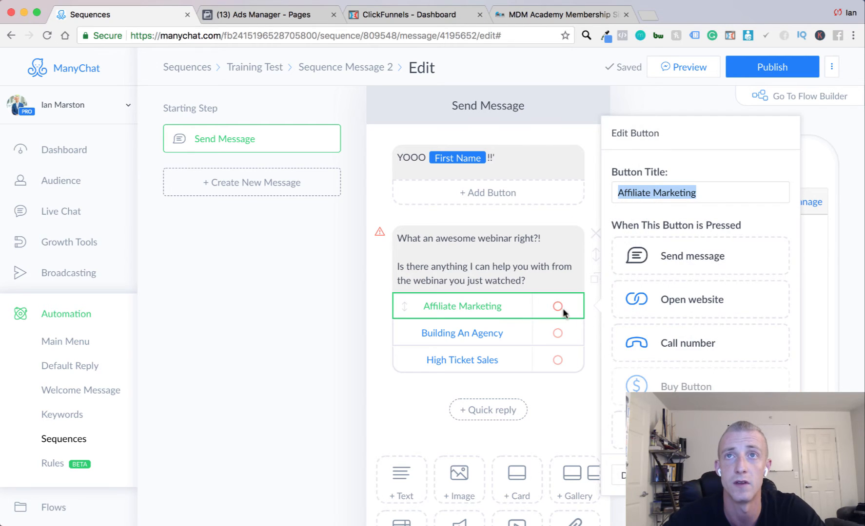
click(662, 269)
click(546, 343)
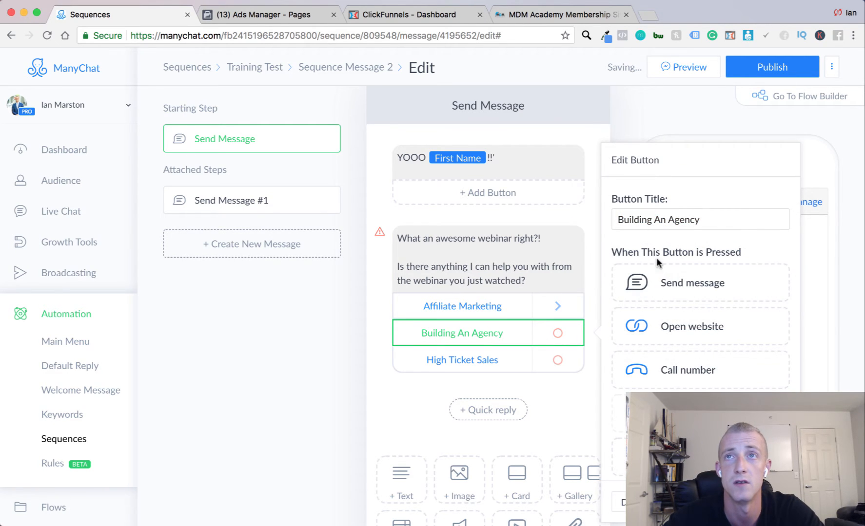
click(658, 283)
click(482, 351)
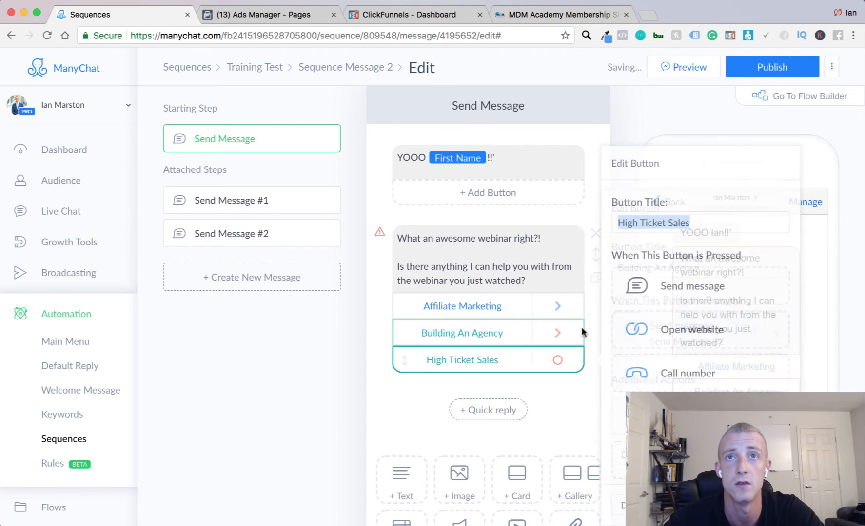
click(662, 283)
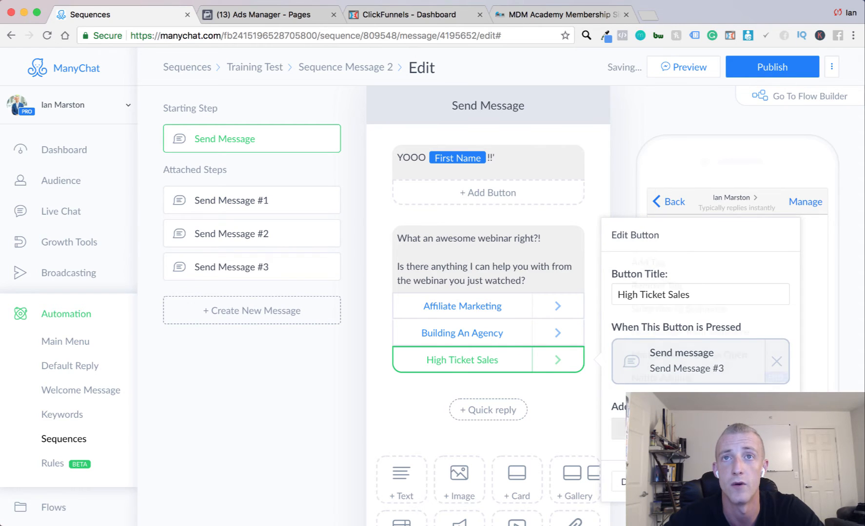
Step: Look through the additional actions offered for the High Ticket Sales button, such as Subscribe to Sequence
click(669, 429)
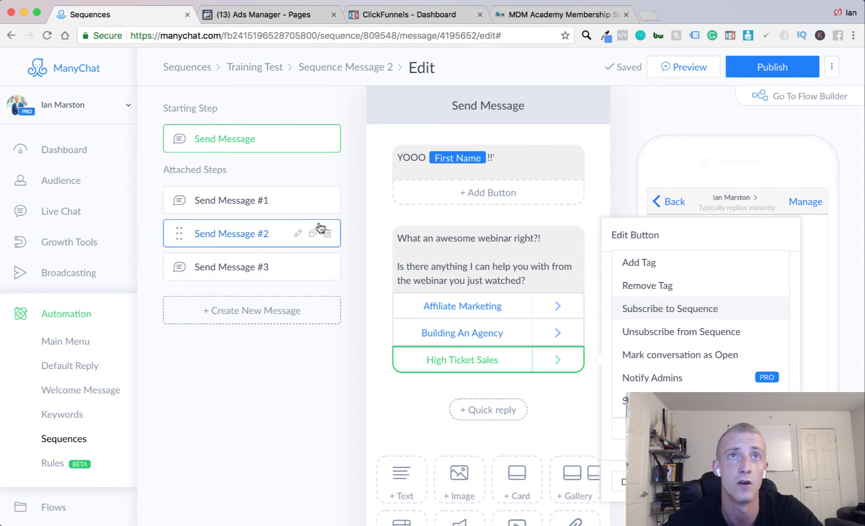
click(303, 386)
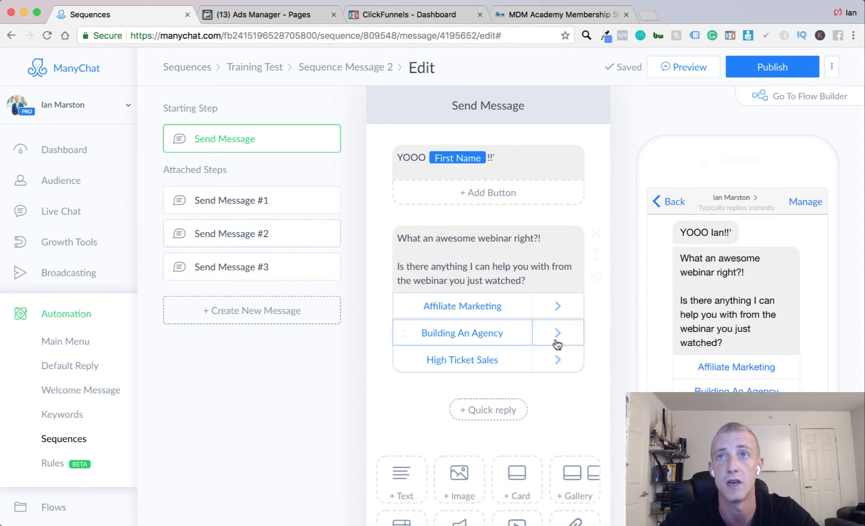
Step: View the message and its three button branches in the Flow Builder, and return to the Training Test sequence overview
click(782, 97)
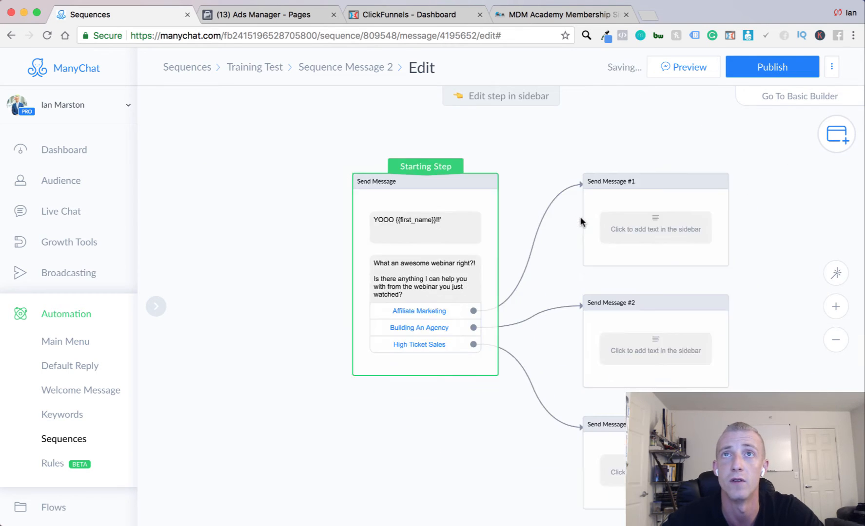
mouse_move(641, 193)
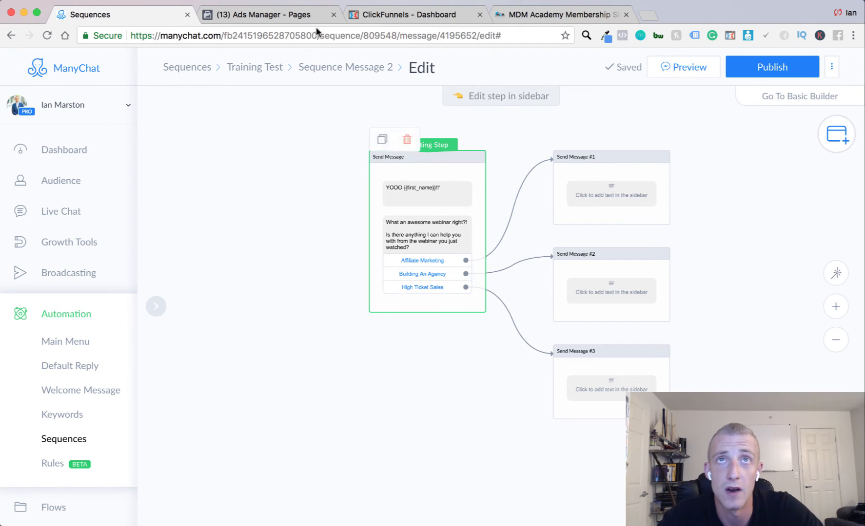
click(235, 69)
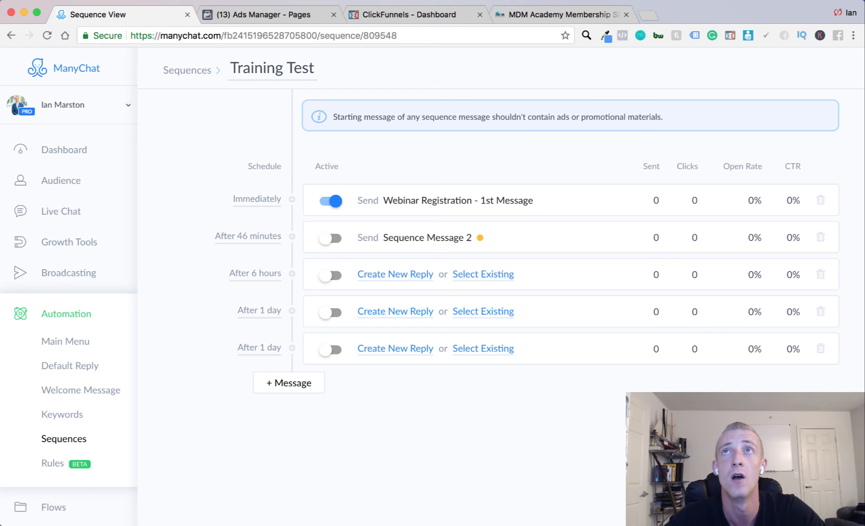
click(709, 0)
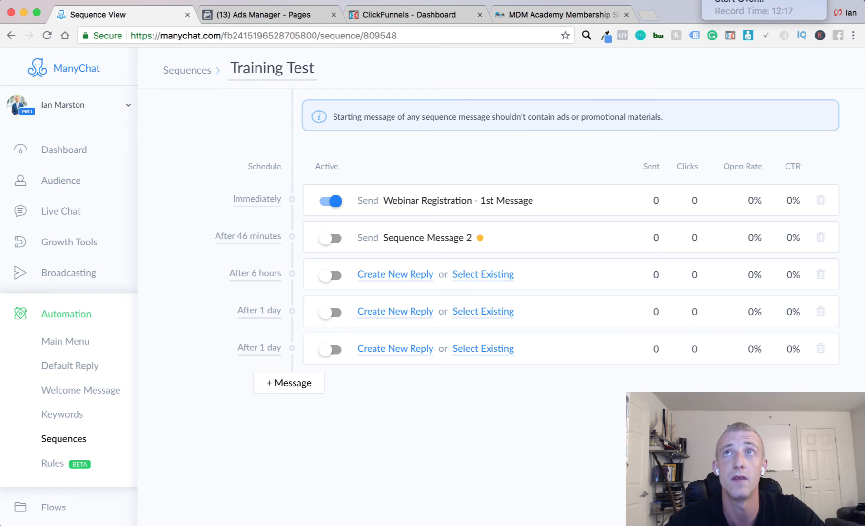
click(731, 0)
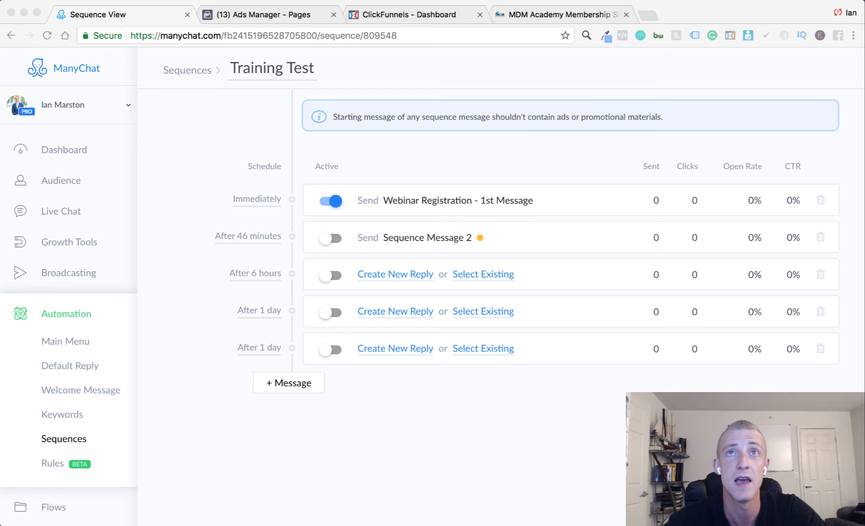